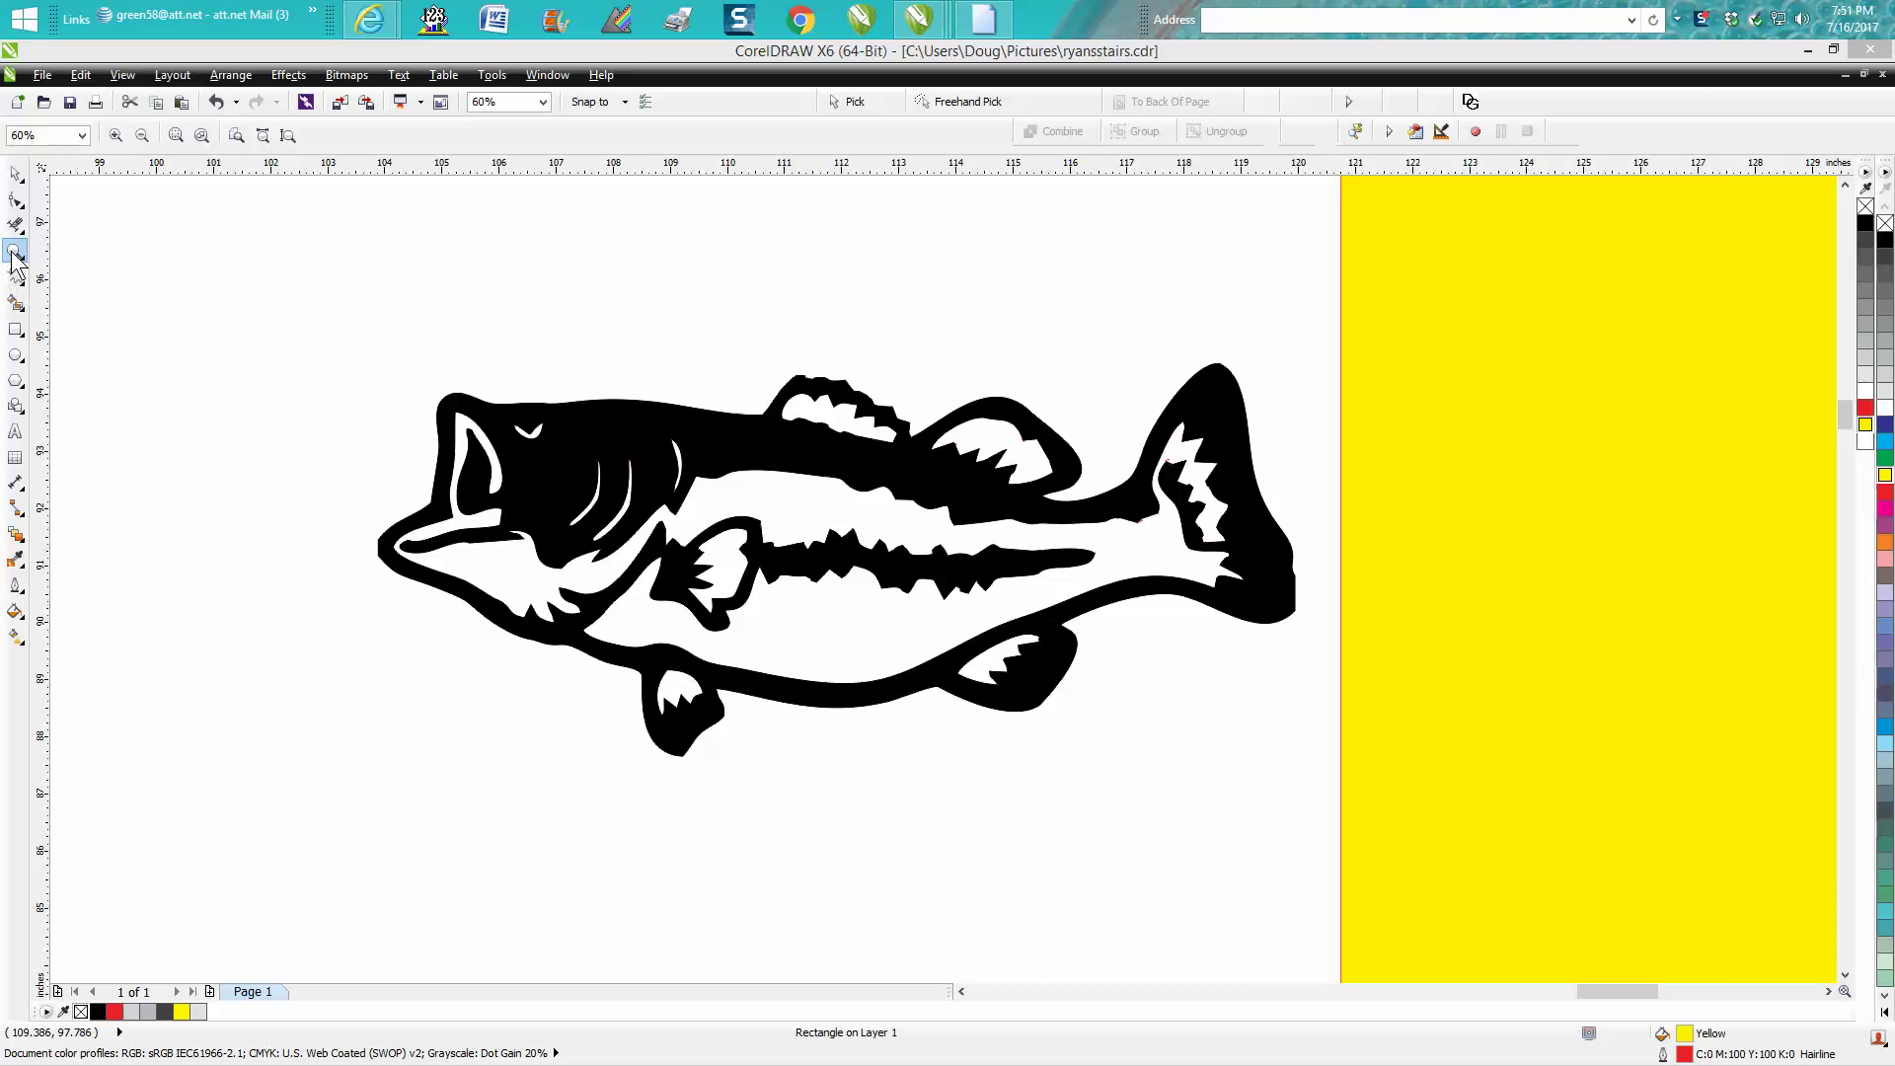
Step: Zoom into the bass, select it, and Smart Fill its interior with solid black
left_click_drag(299, 314, 1354, 851)
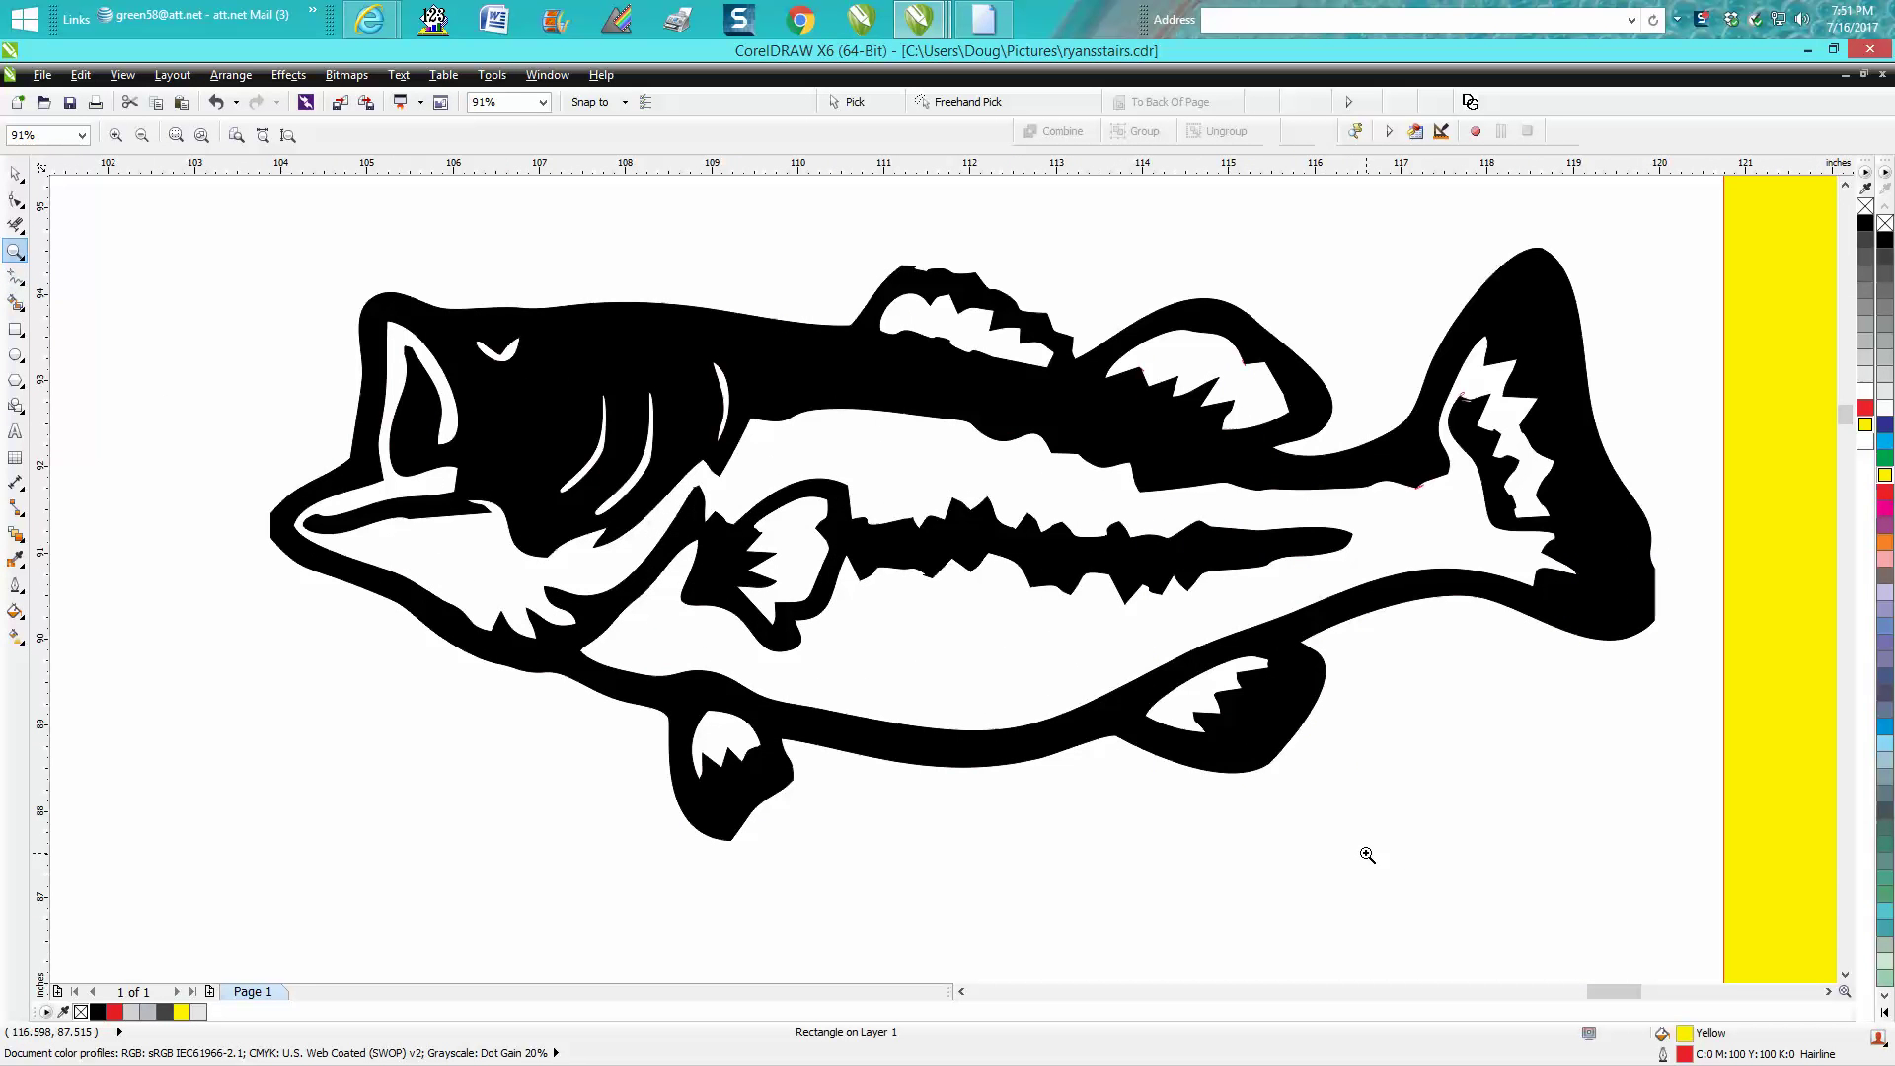
left_click(16, 174)
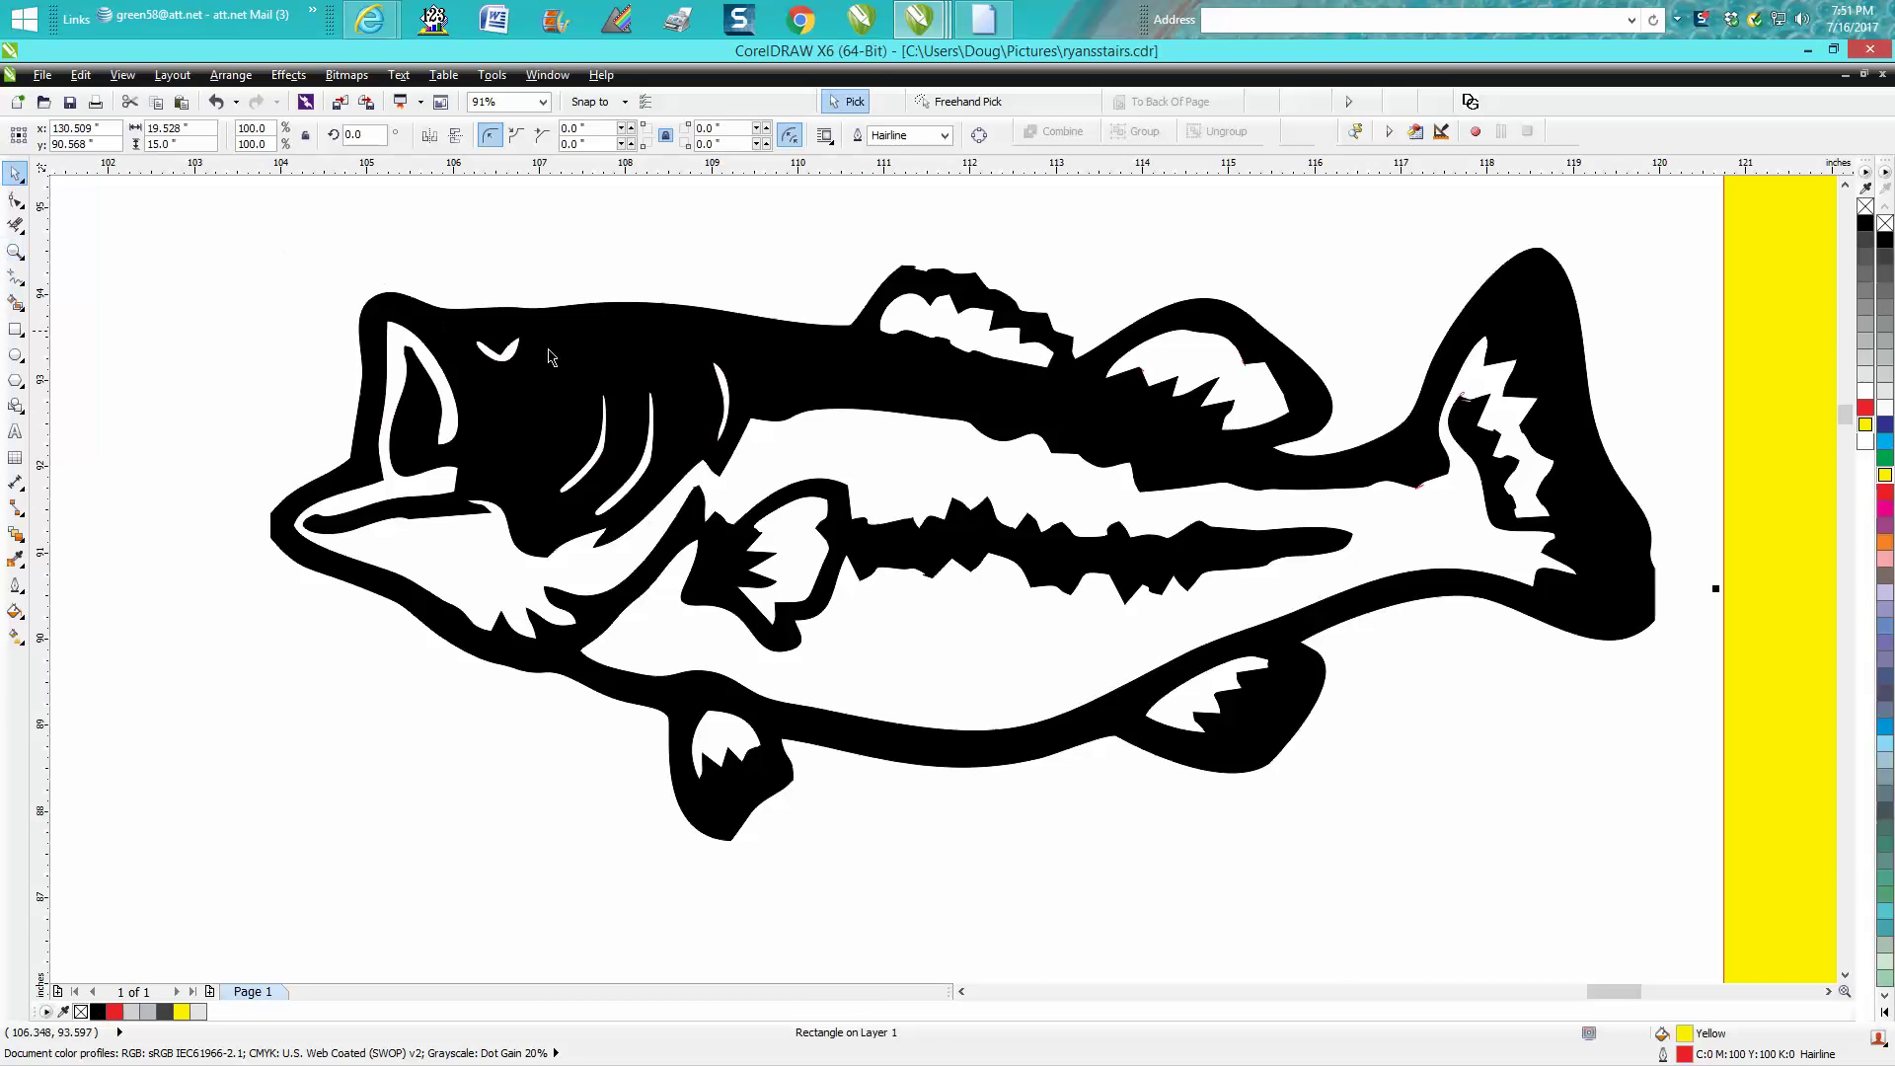
left_click(593, 359)
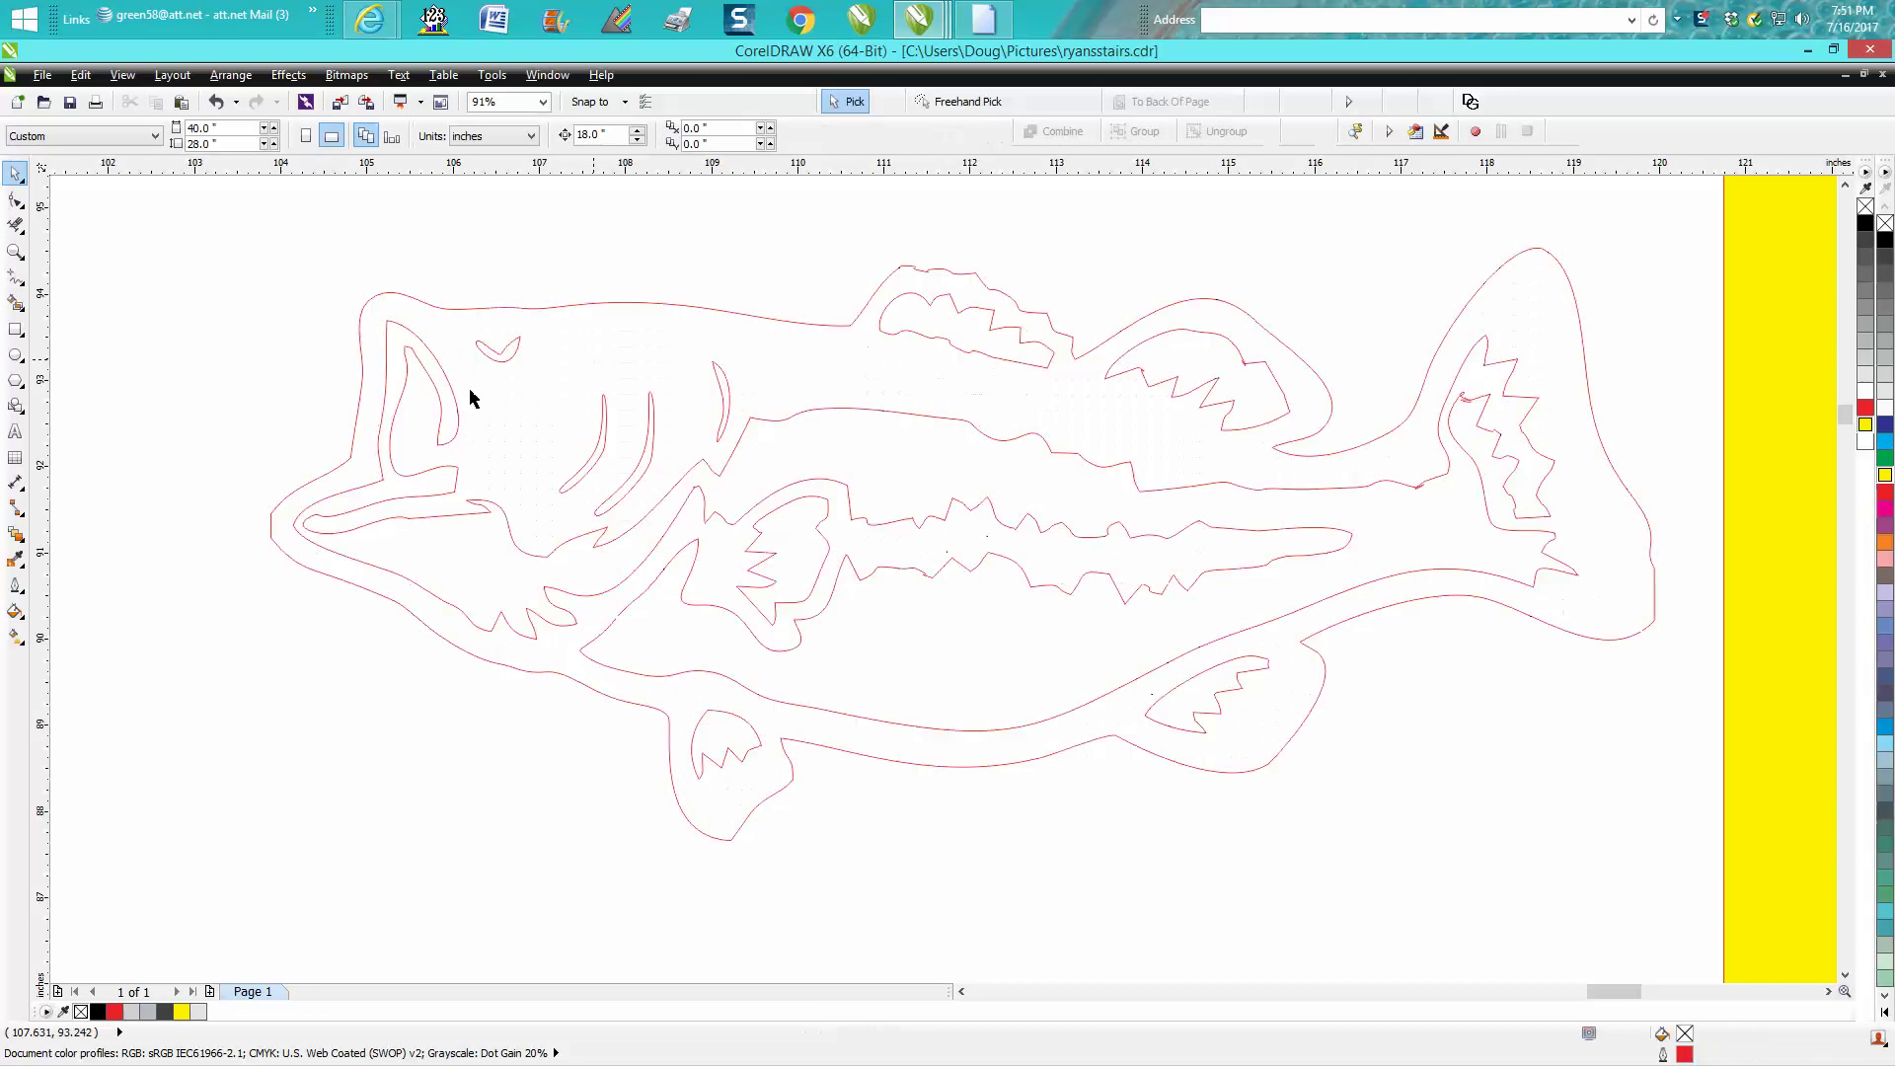
left_click(16, 302)
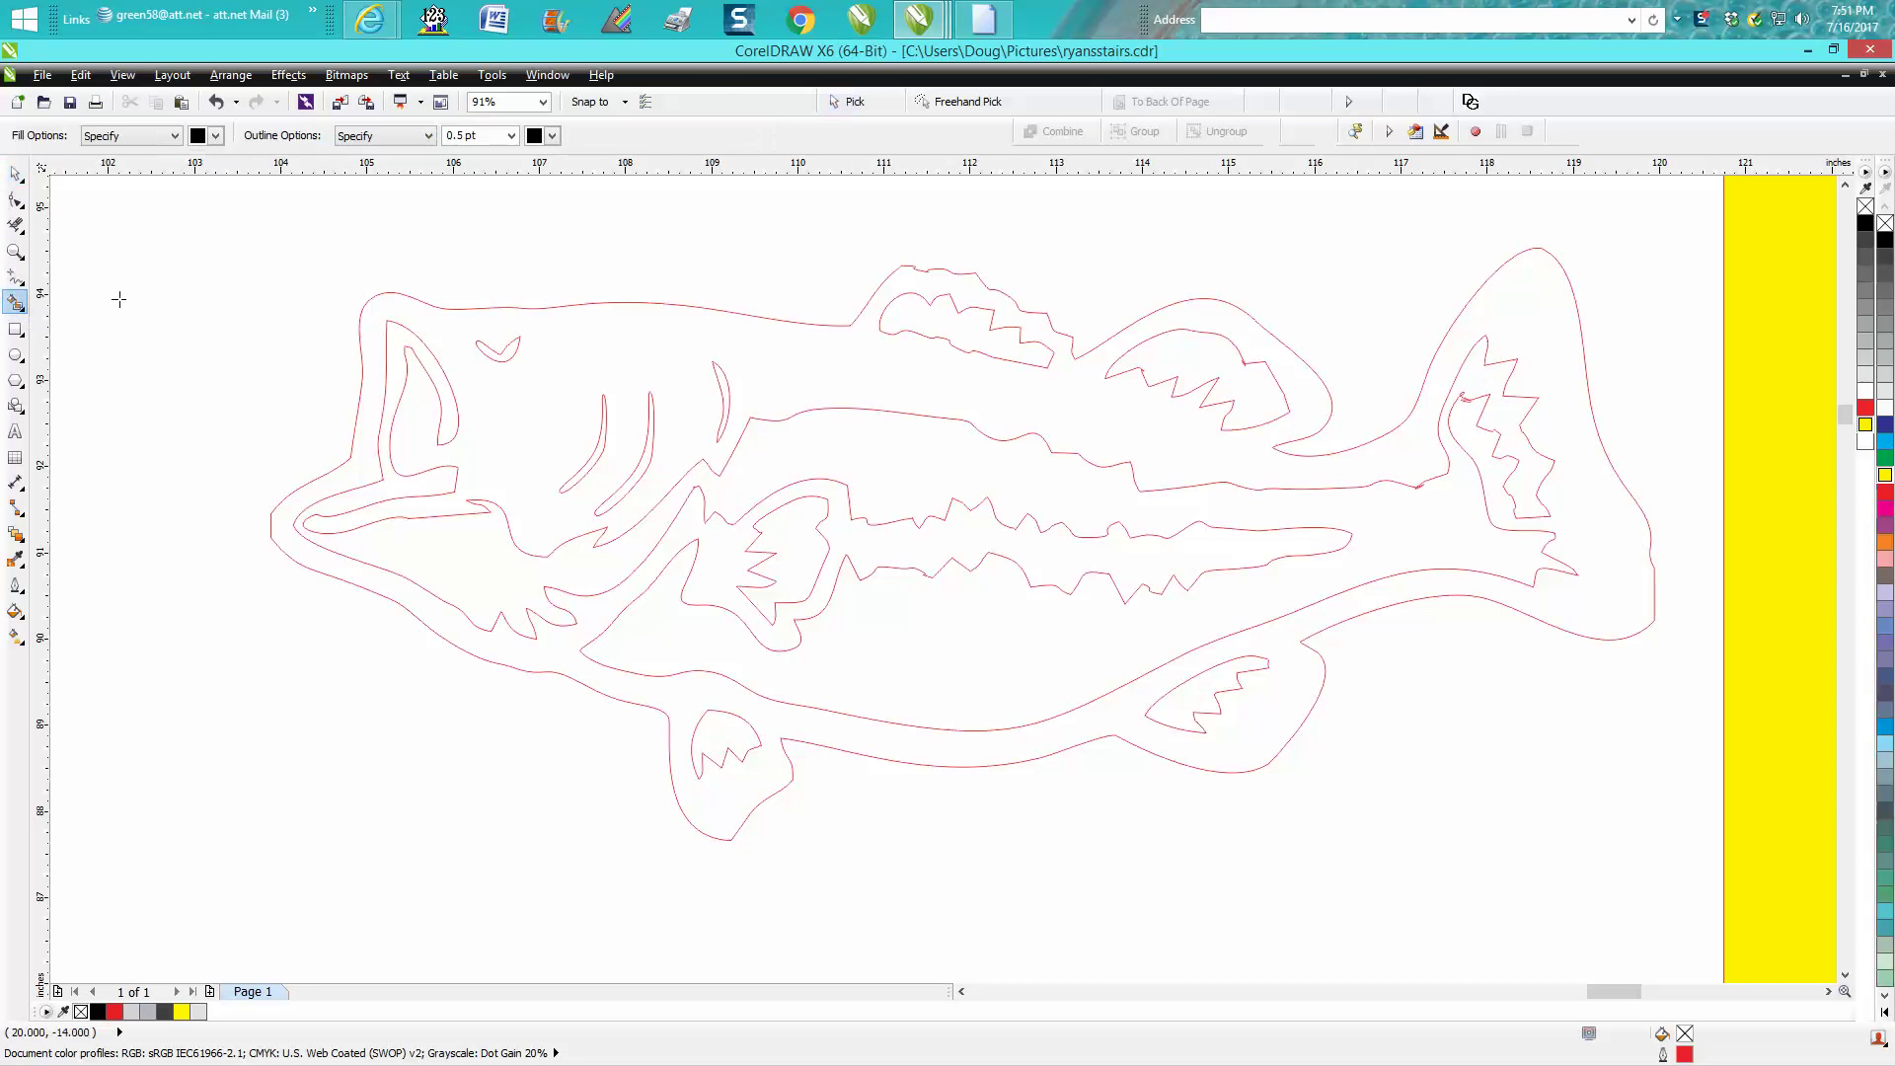
left_click(565, 363)
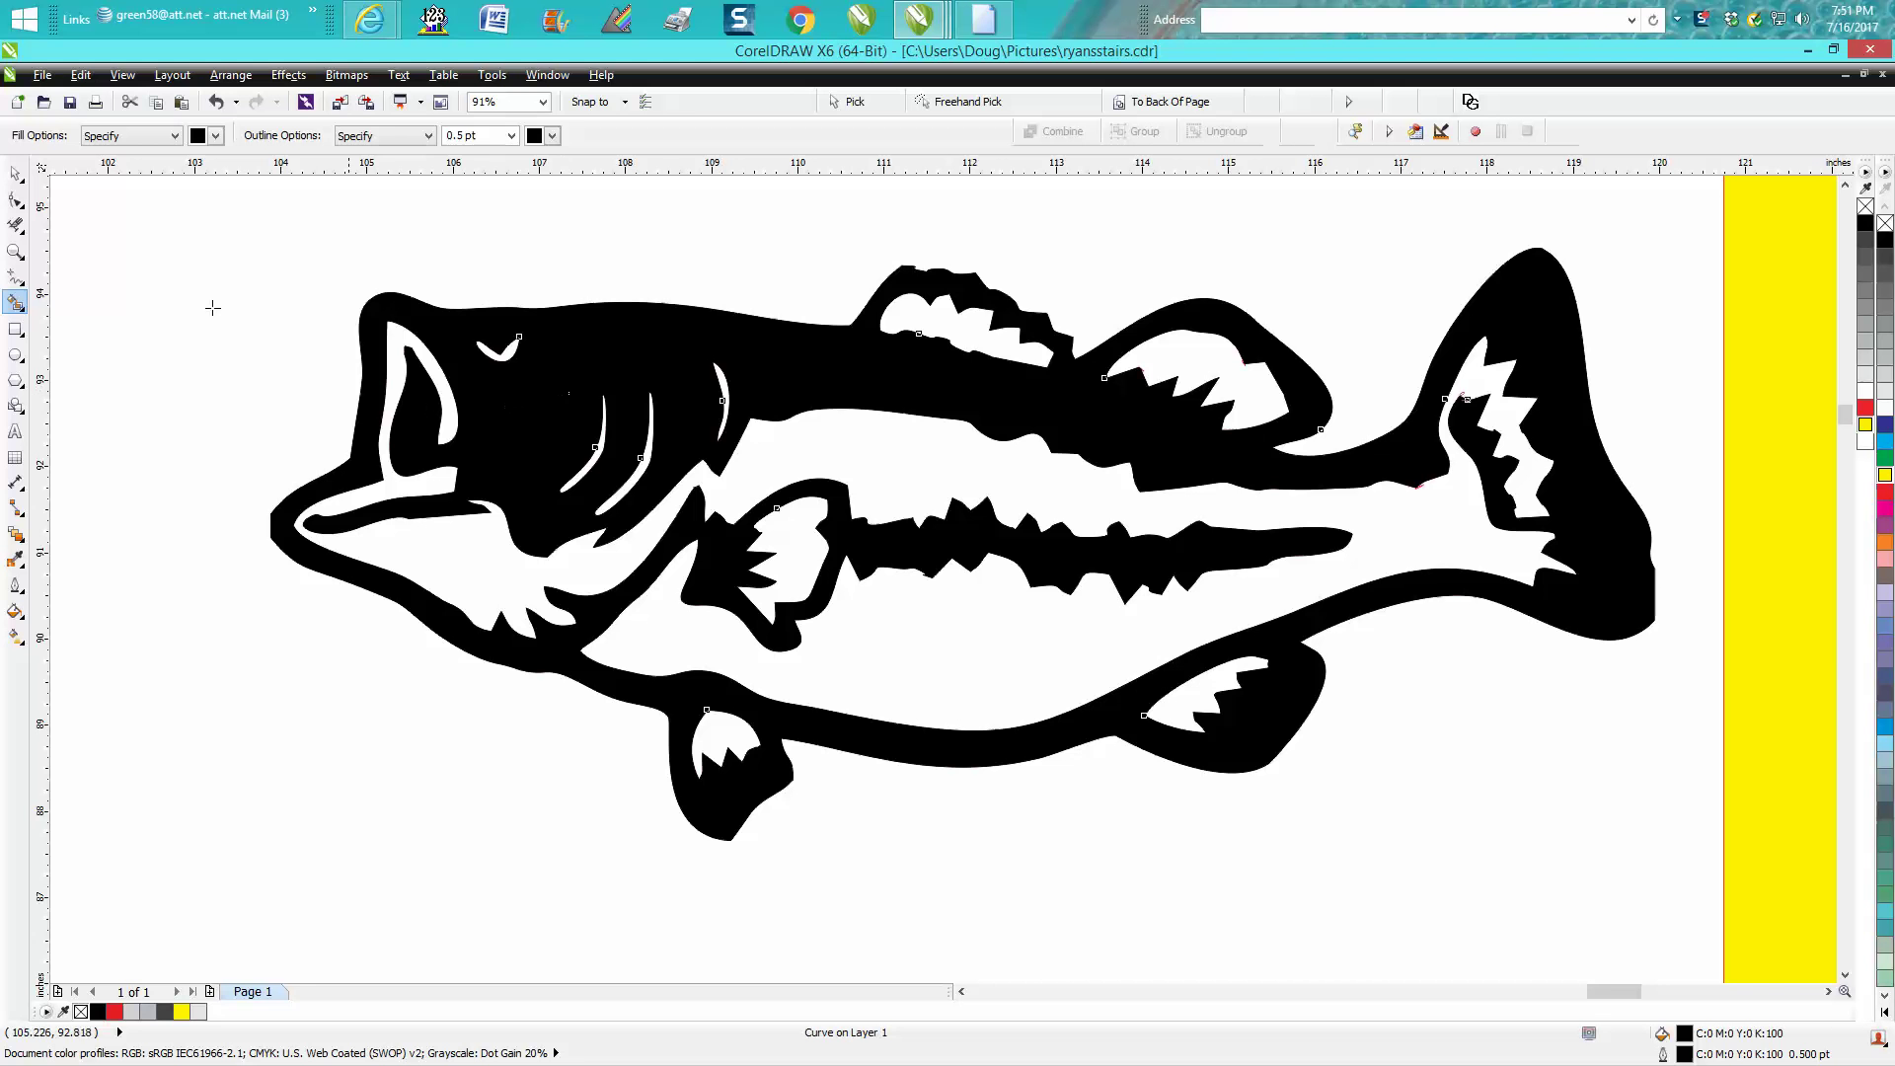
left_click(16, 225)
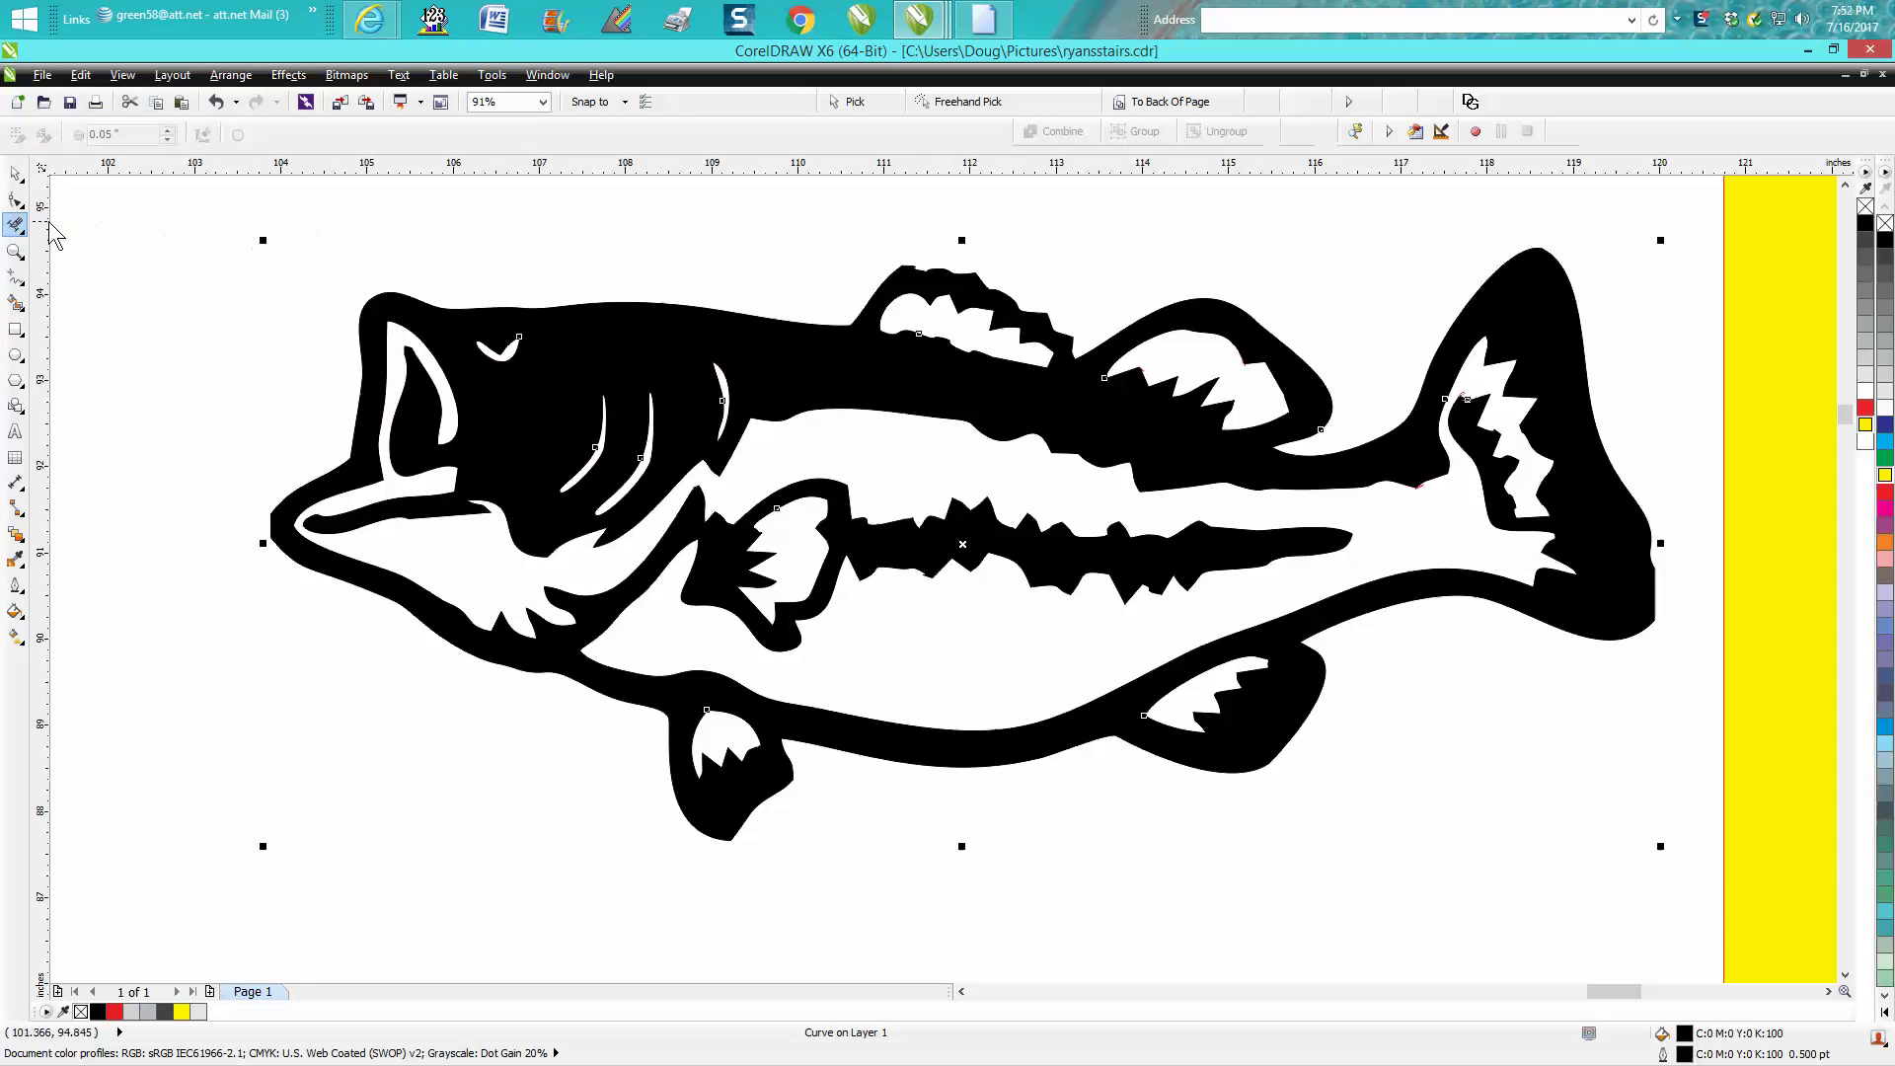
left_click(16, 251)
left_click_drag(796, 246, 1644, 733)
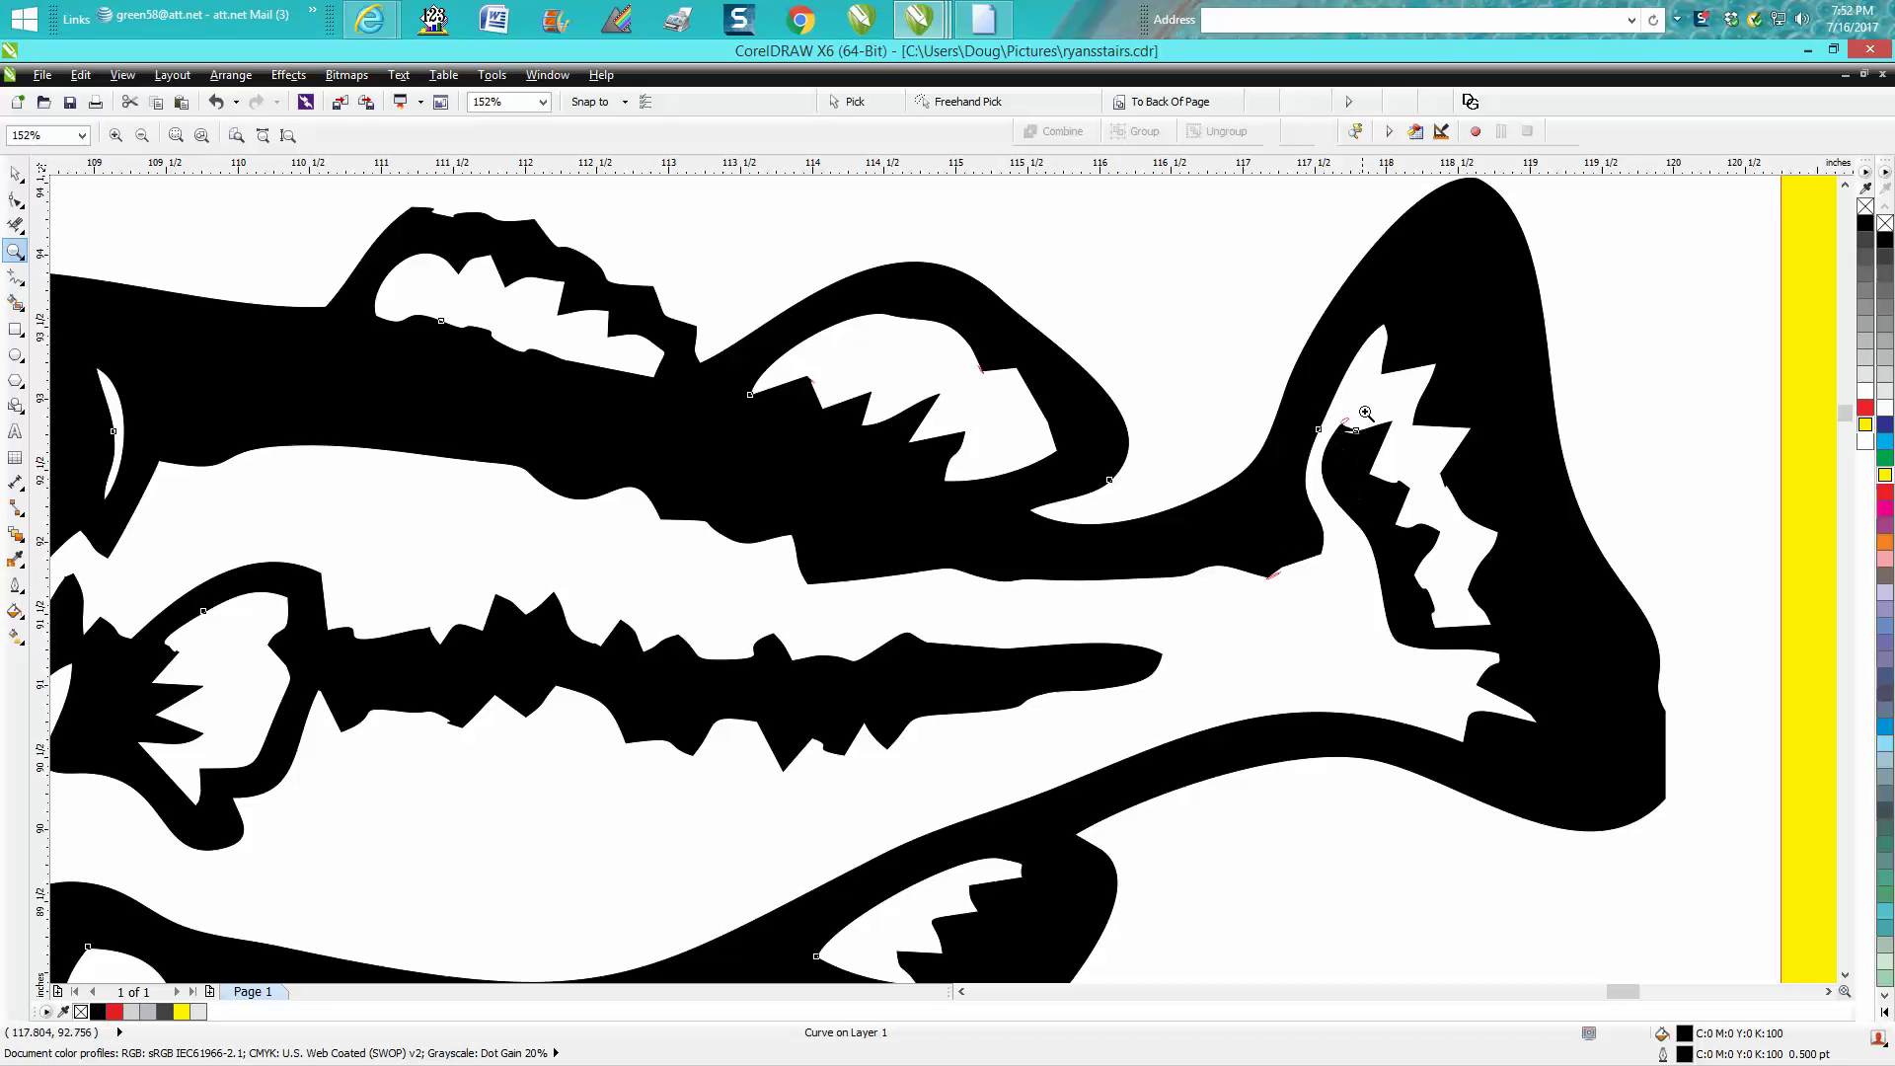
left_click_drag(1221, 546, 1316, 610)
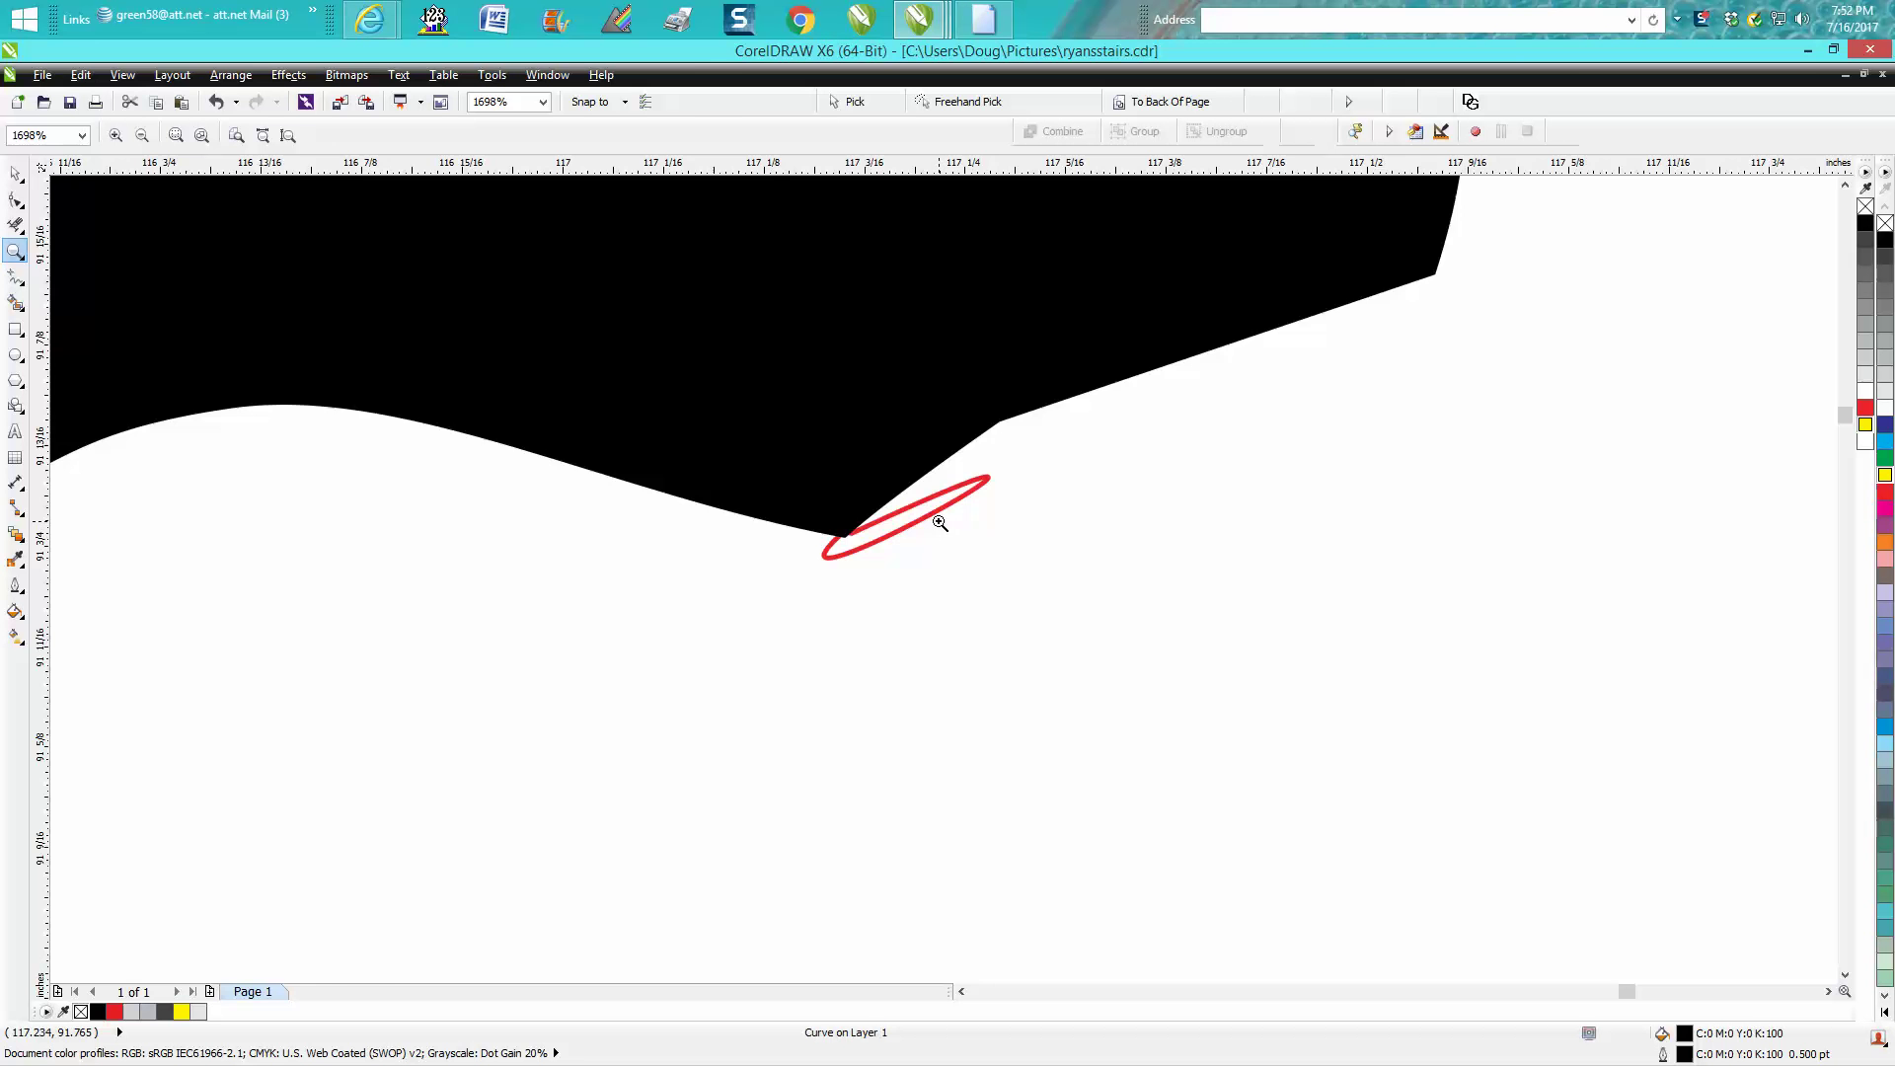
scroll(940, 523, "down", 5)
left_click_drag(1012, 293, 1082, 366)
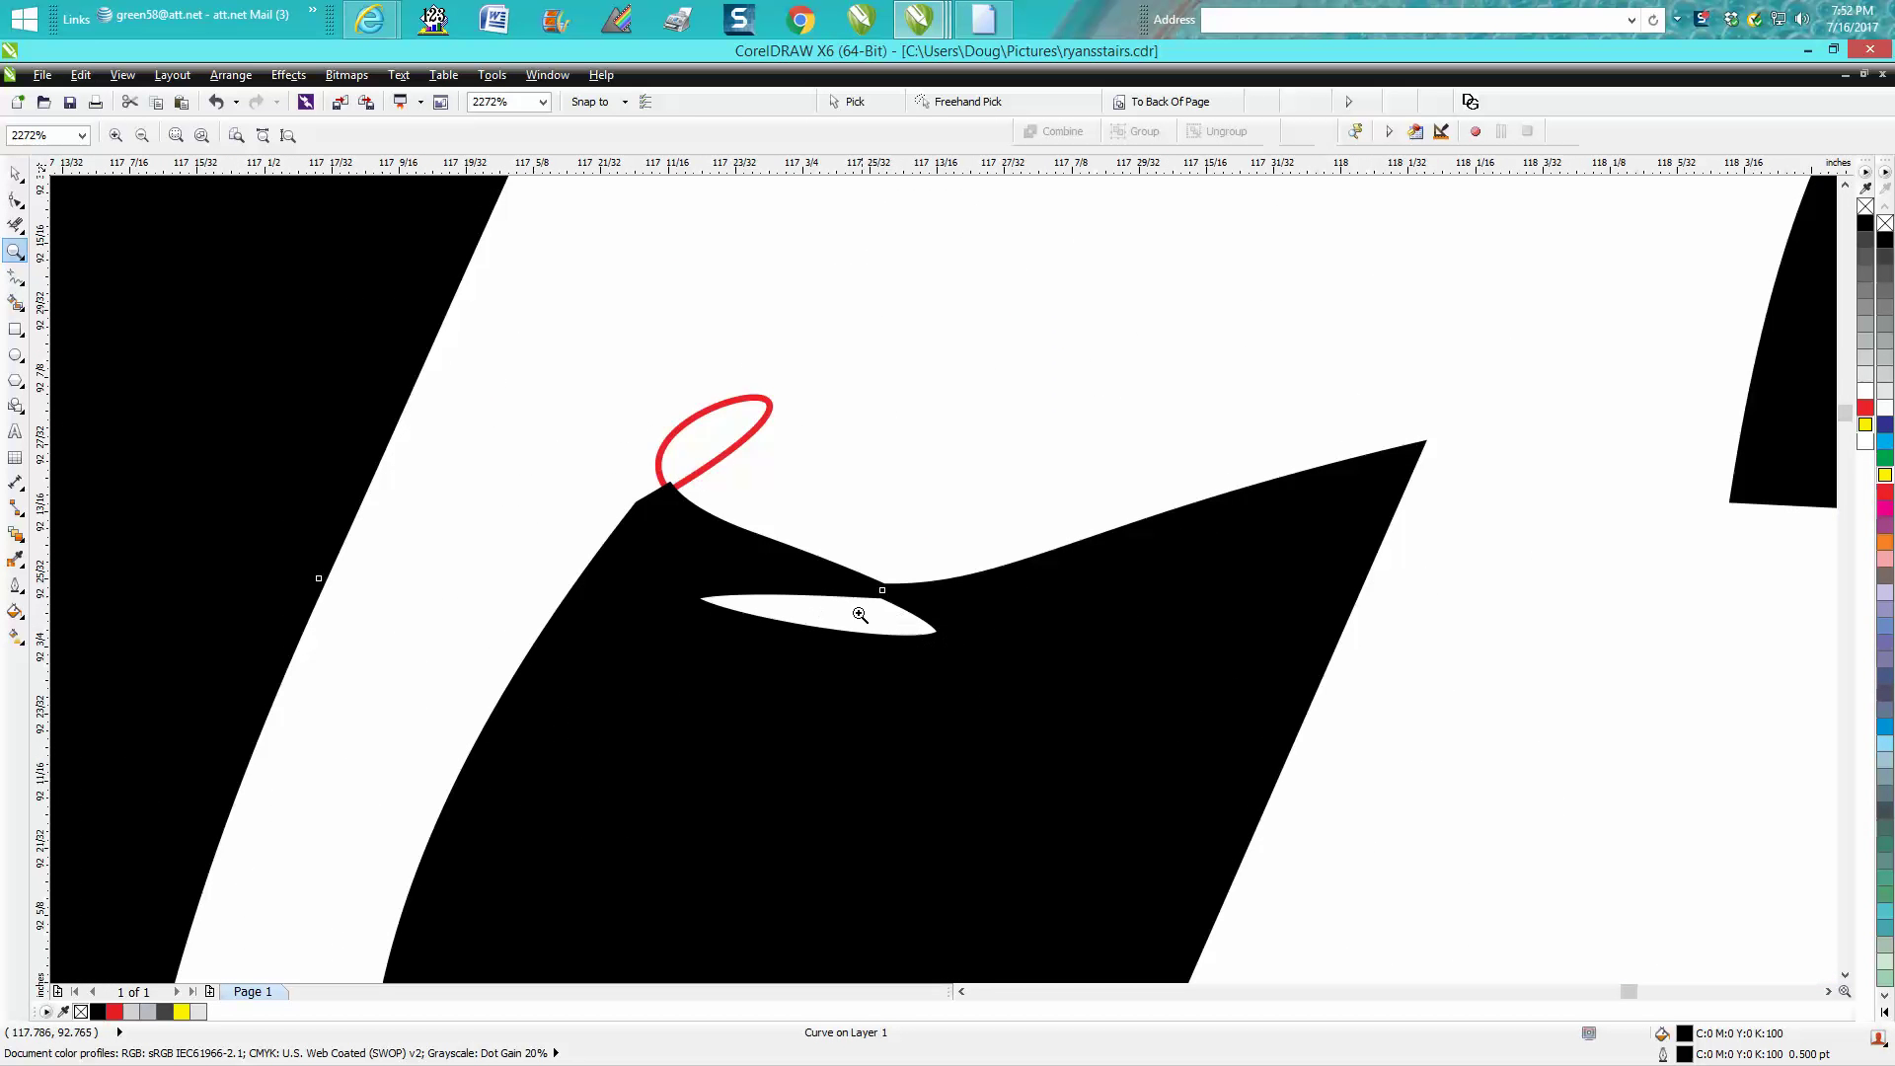
scroll(857, 617, "down", 6)
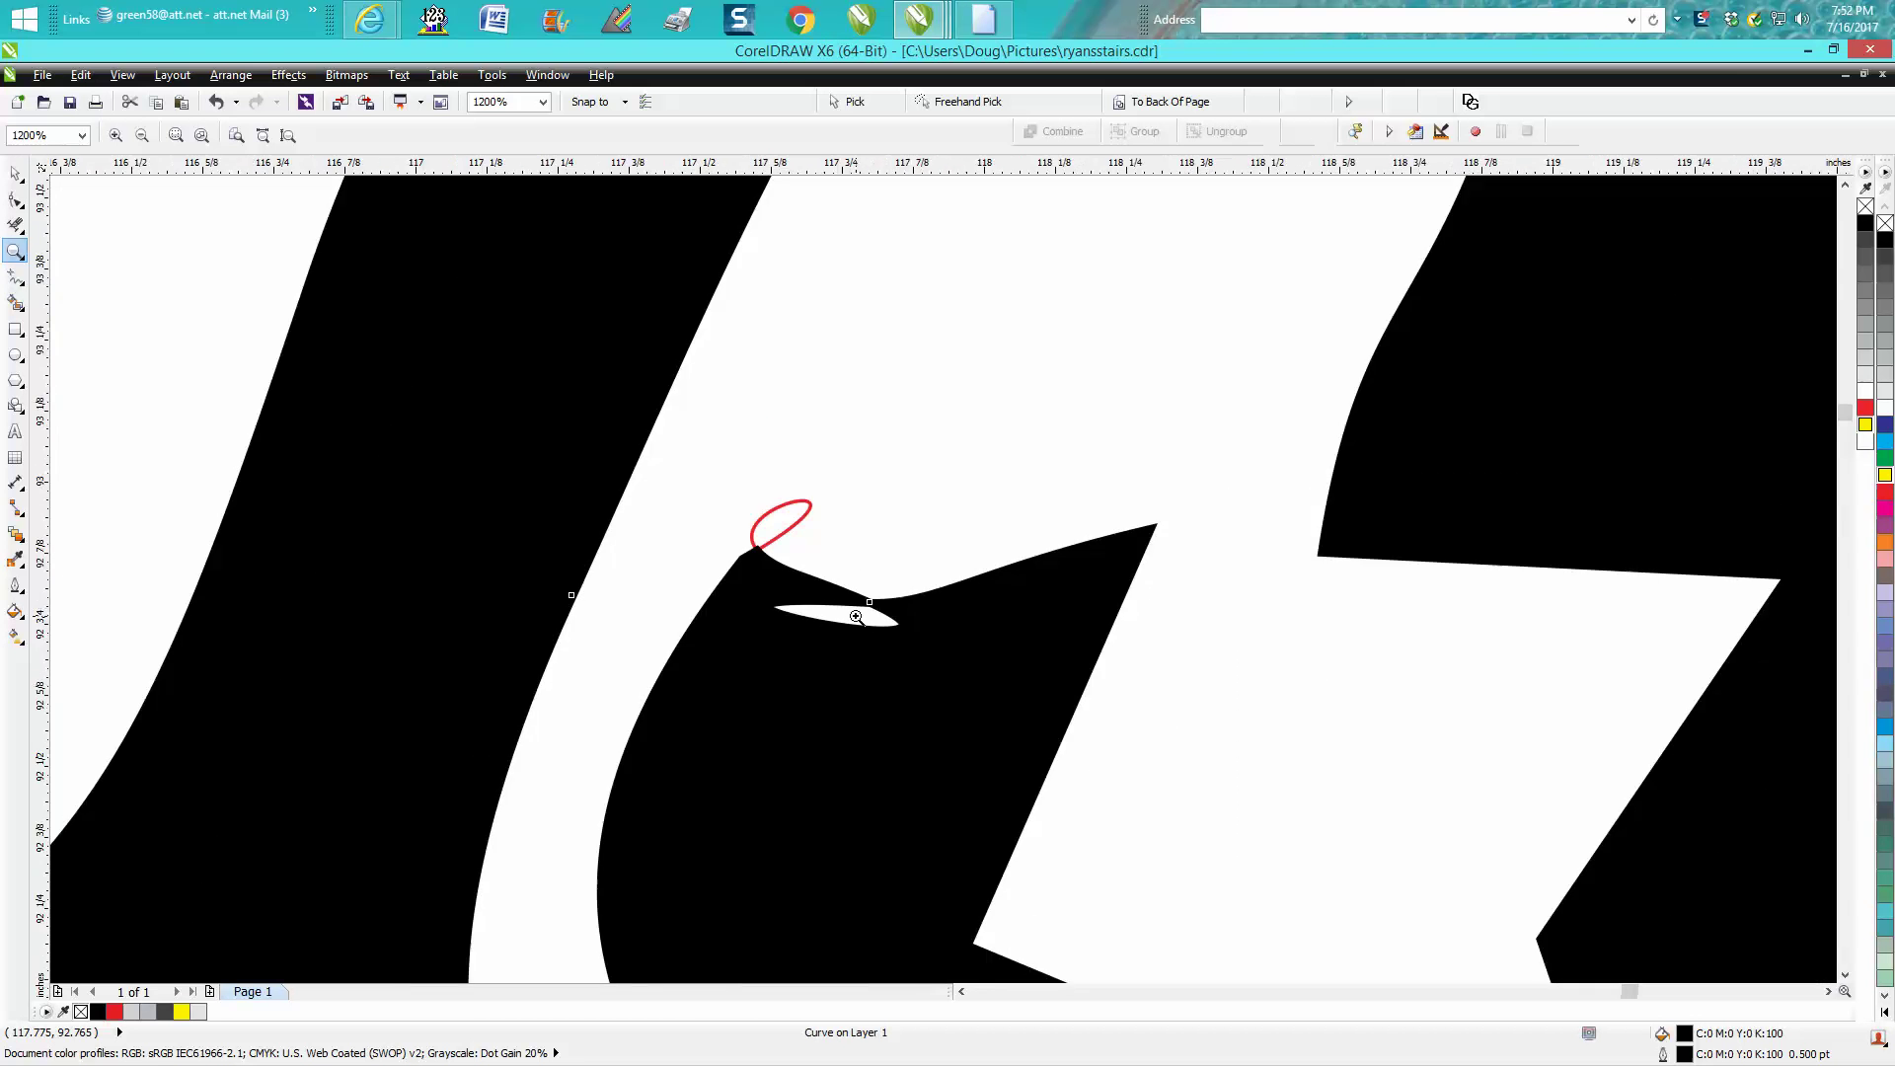
scroll(855, 614, "down", 2)
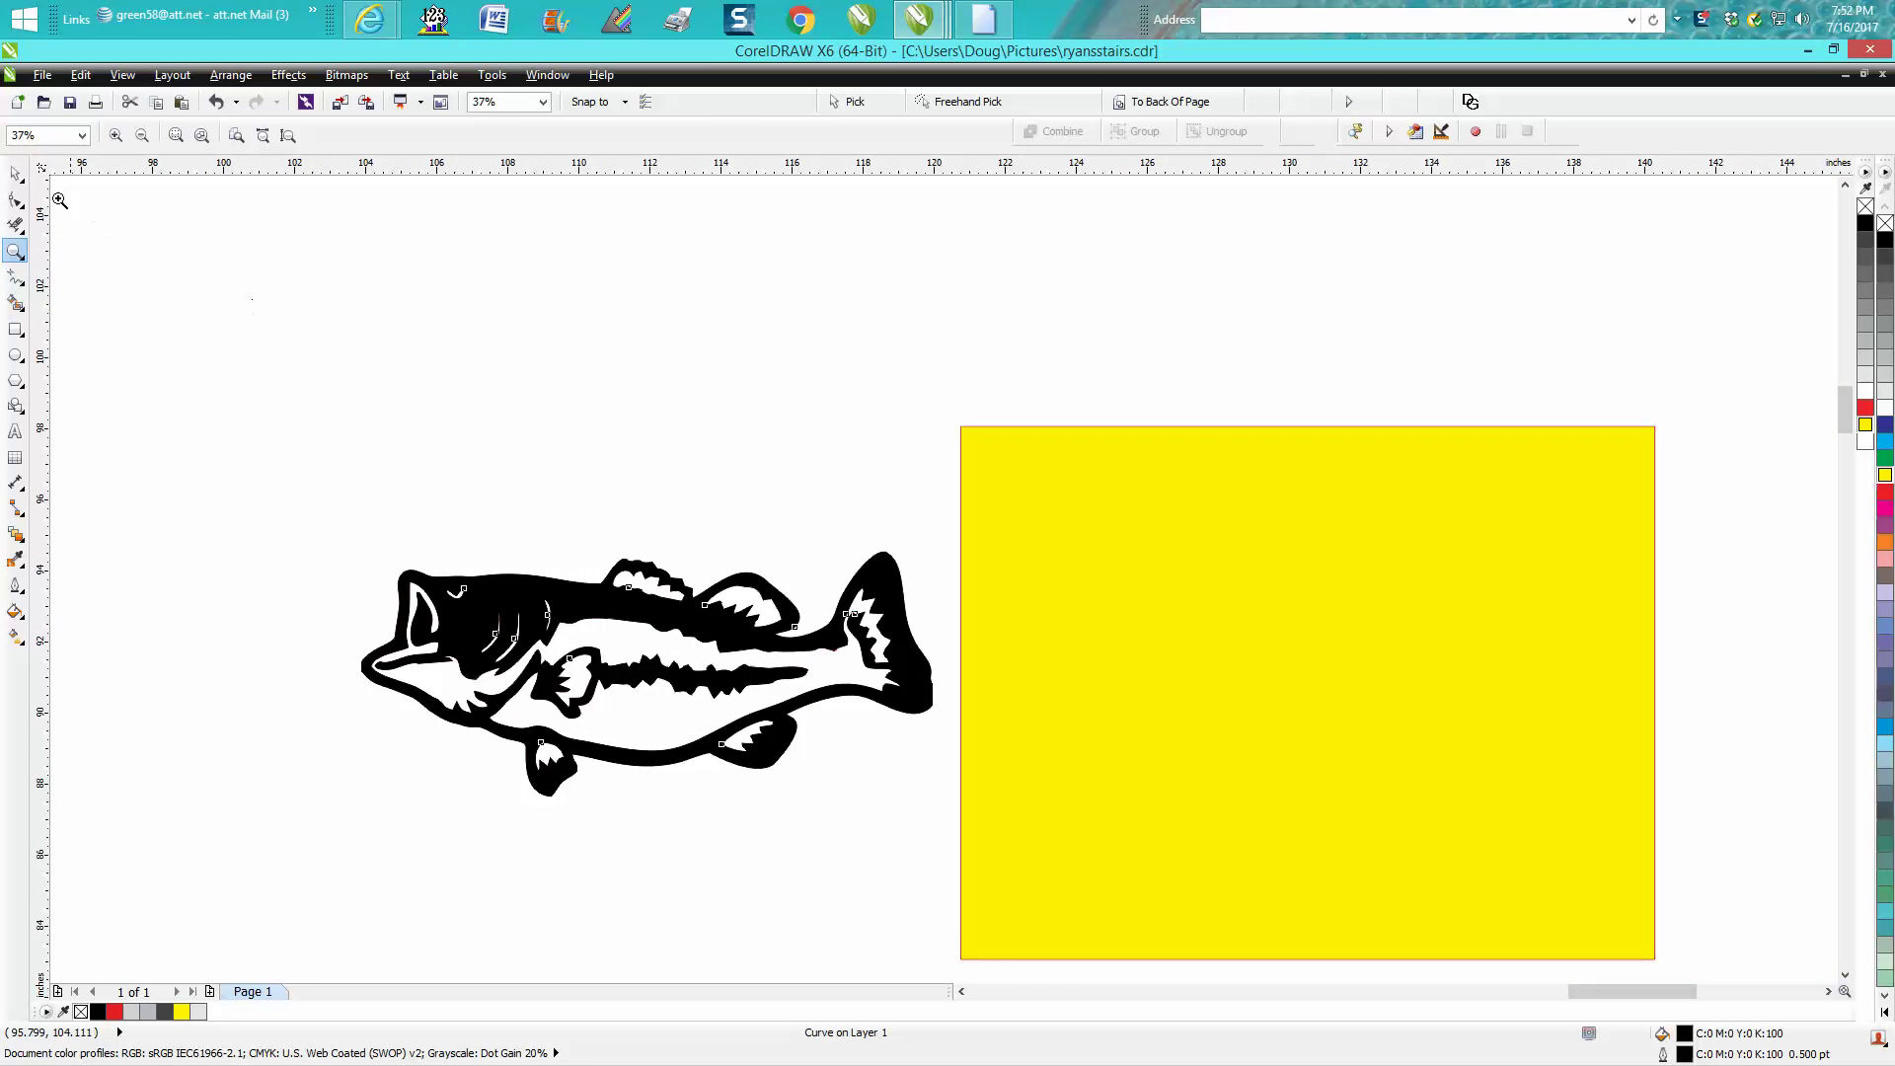
left_click(15, 174)
Step: Move the black fish up off the red outline and zoom in on the tail's stray loop
left_click(656, 541)
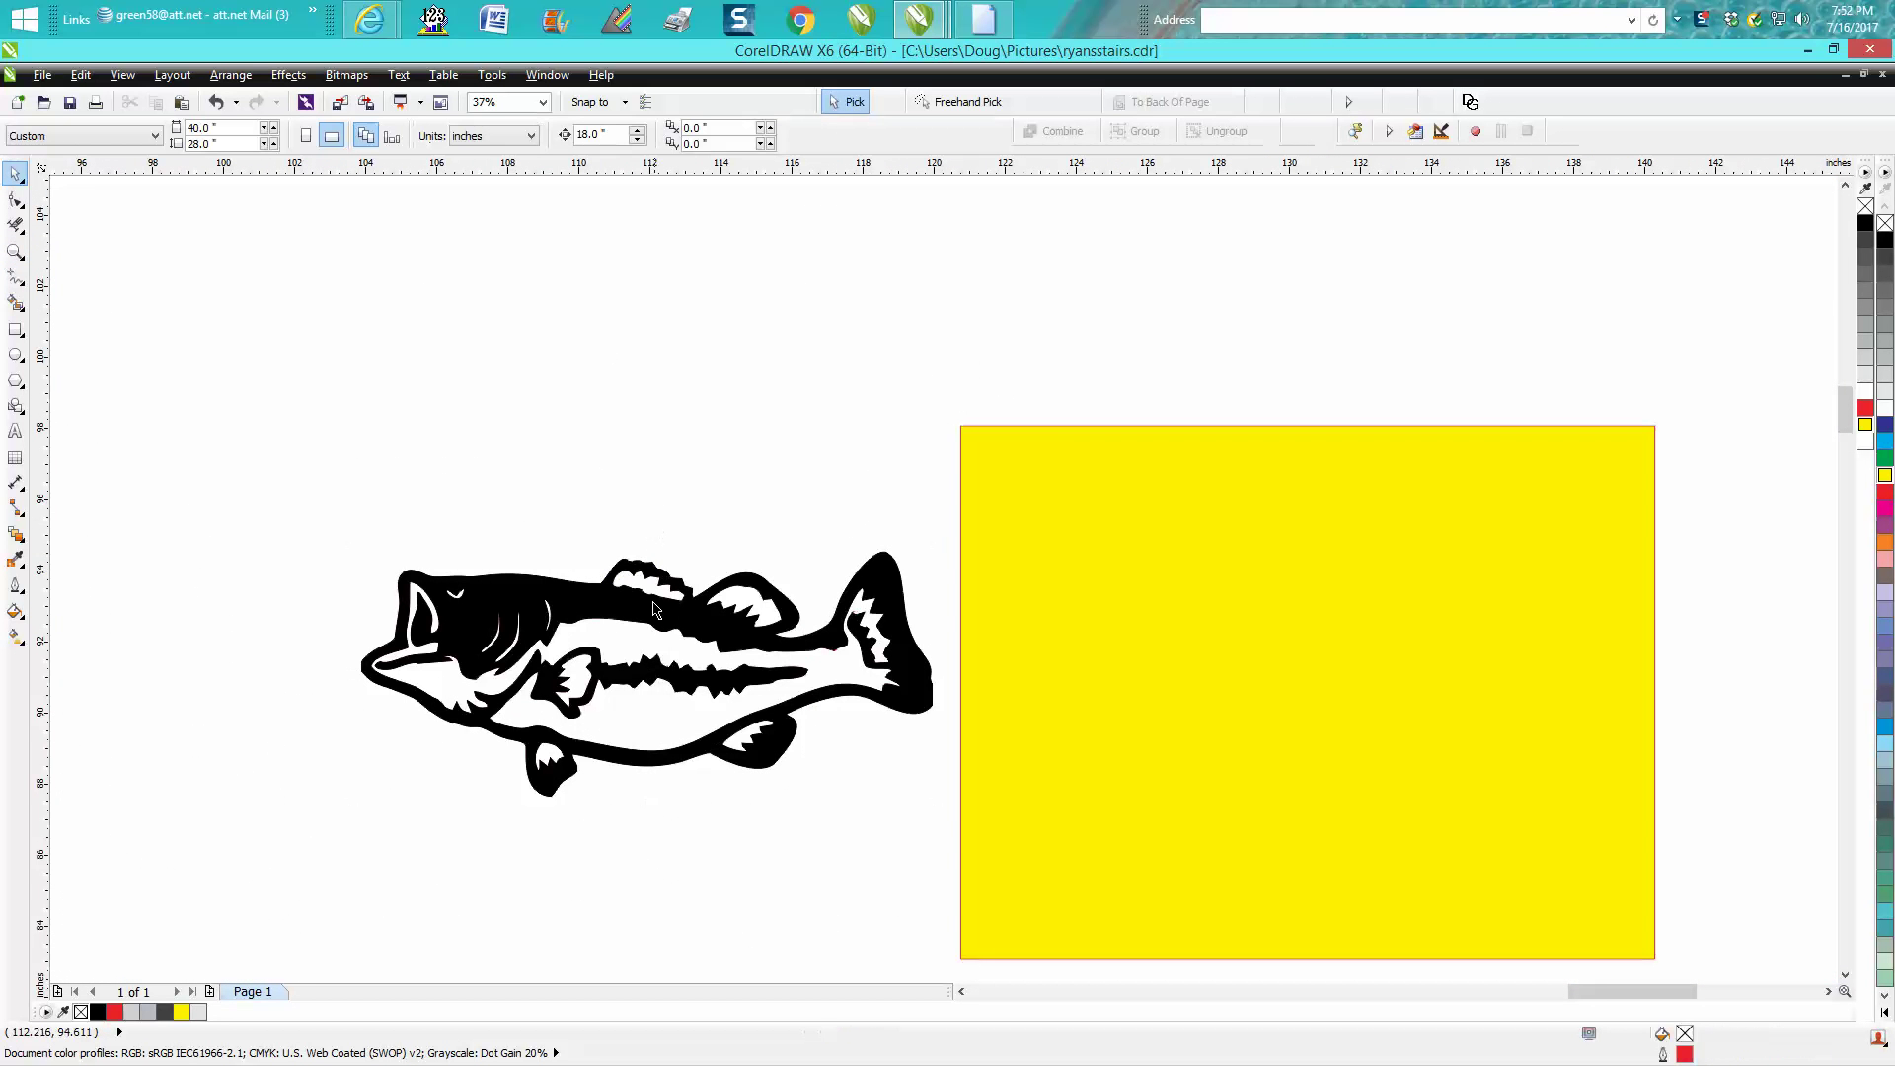
left_click_drag(658, 617, 646, 368)
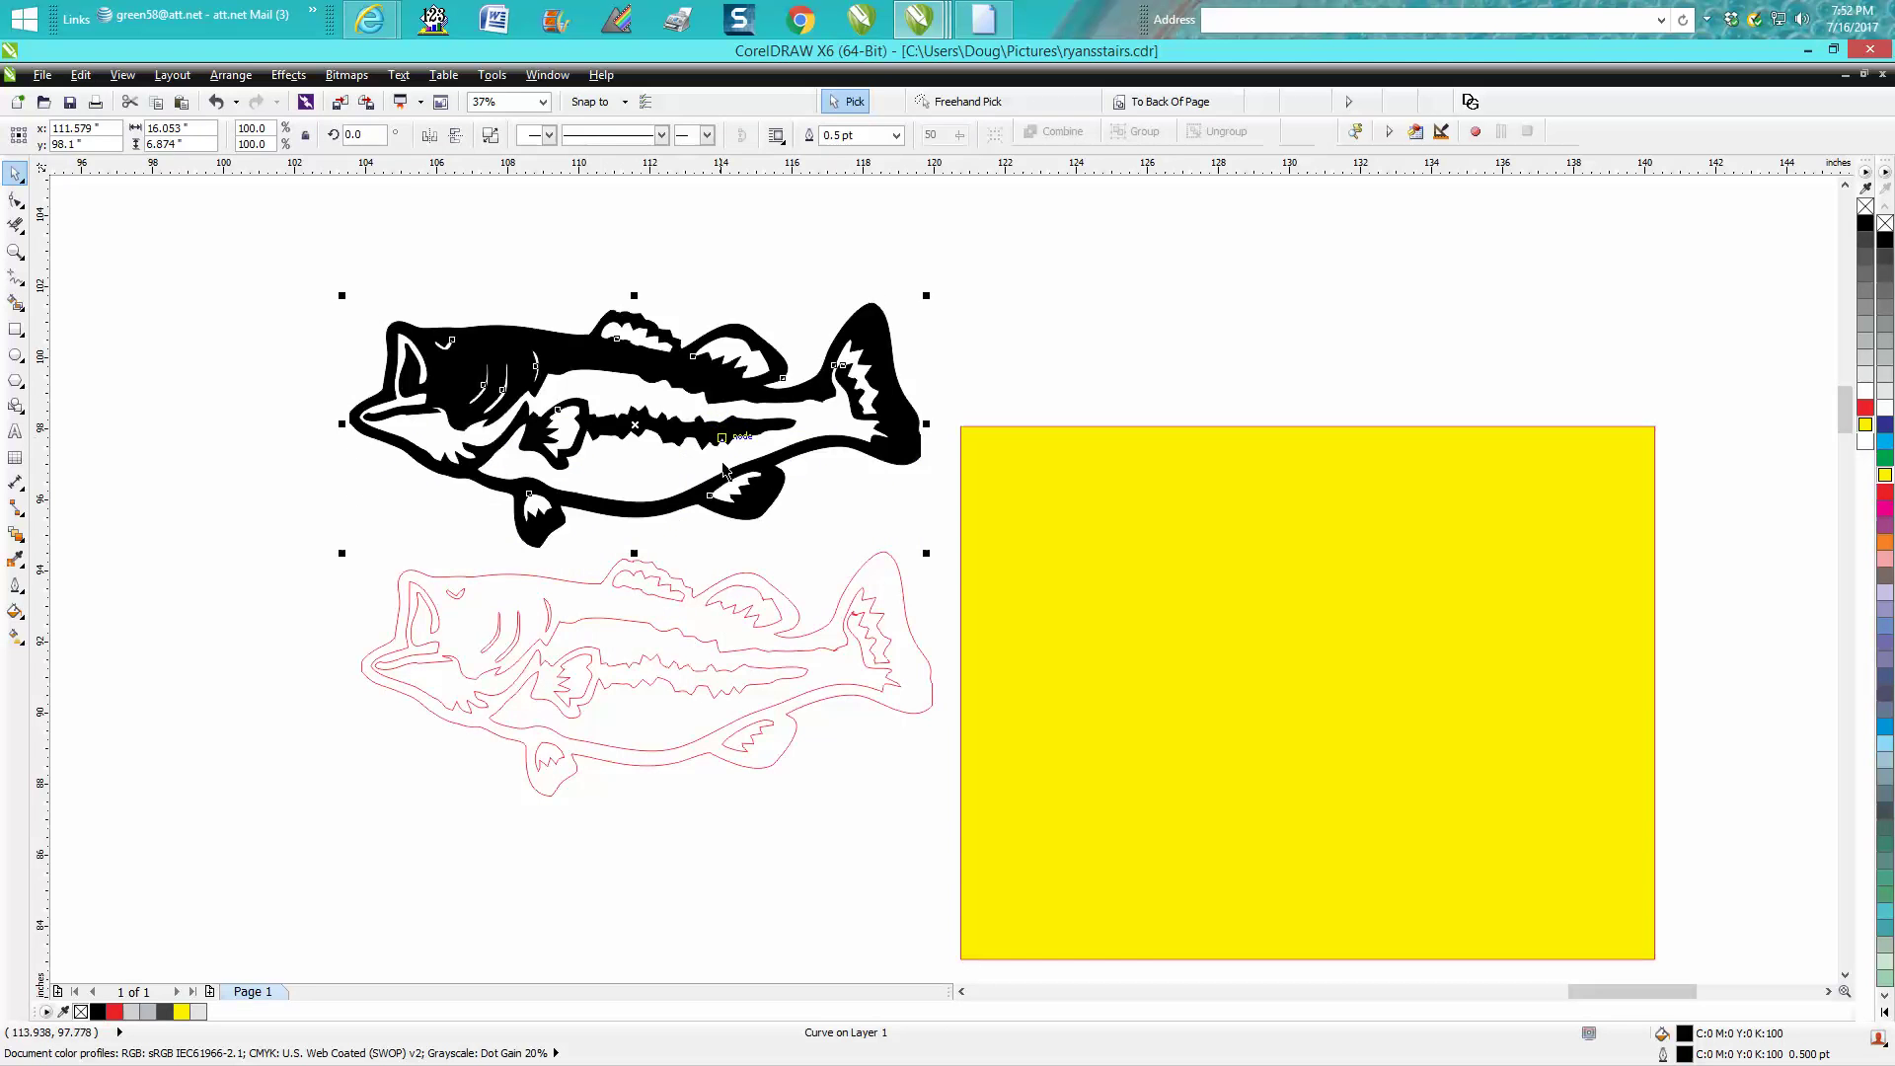
left_click(16, 252)
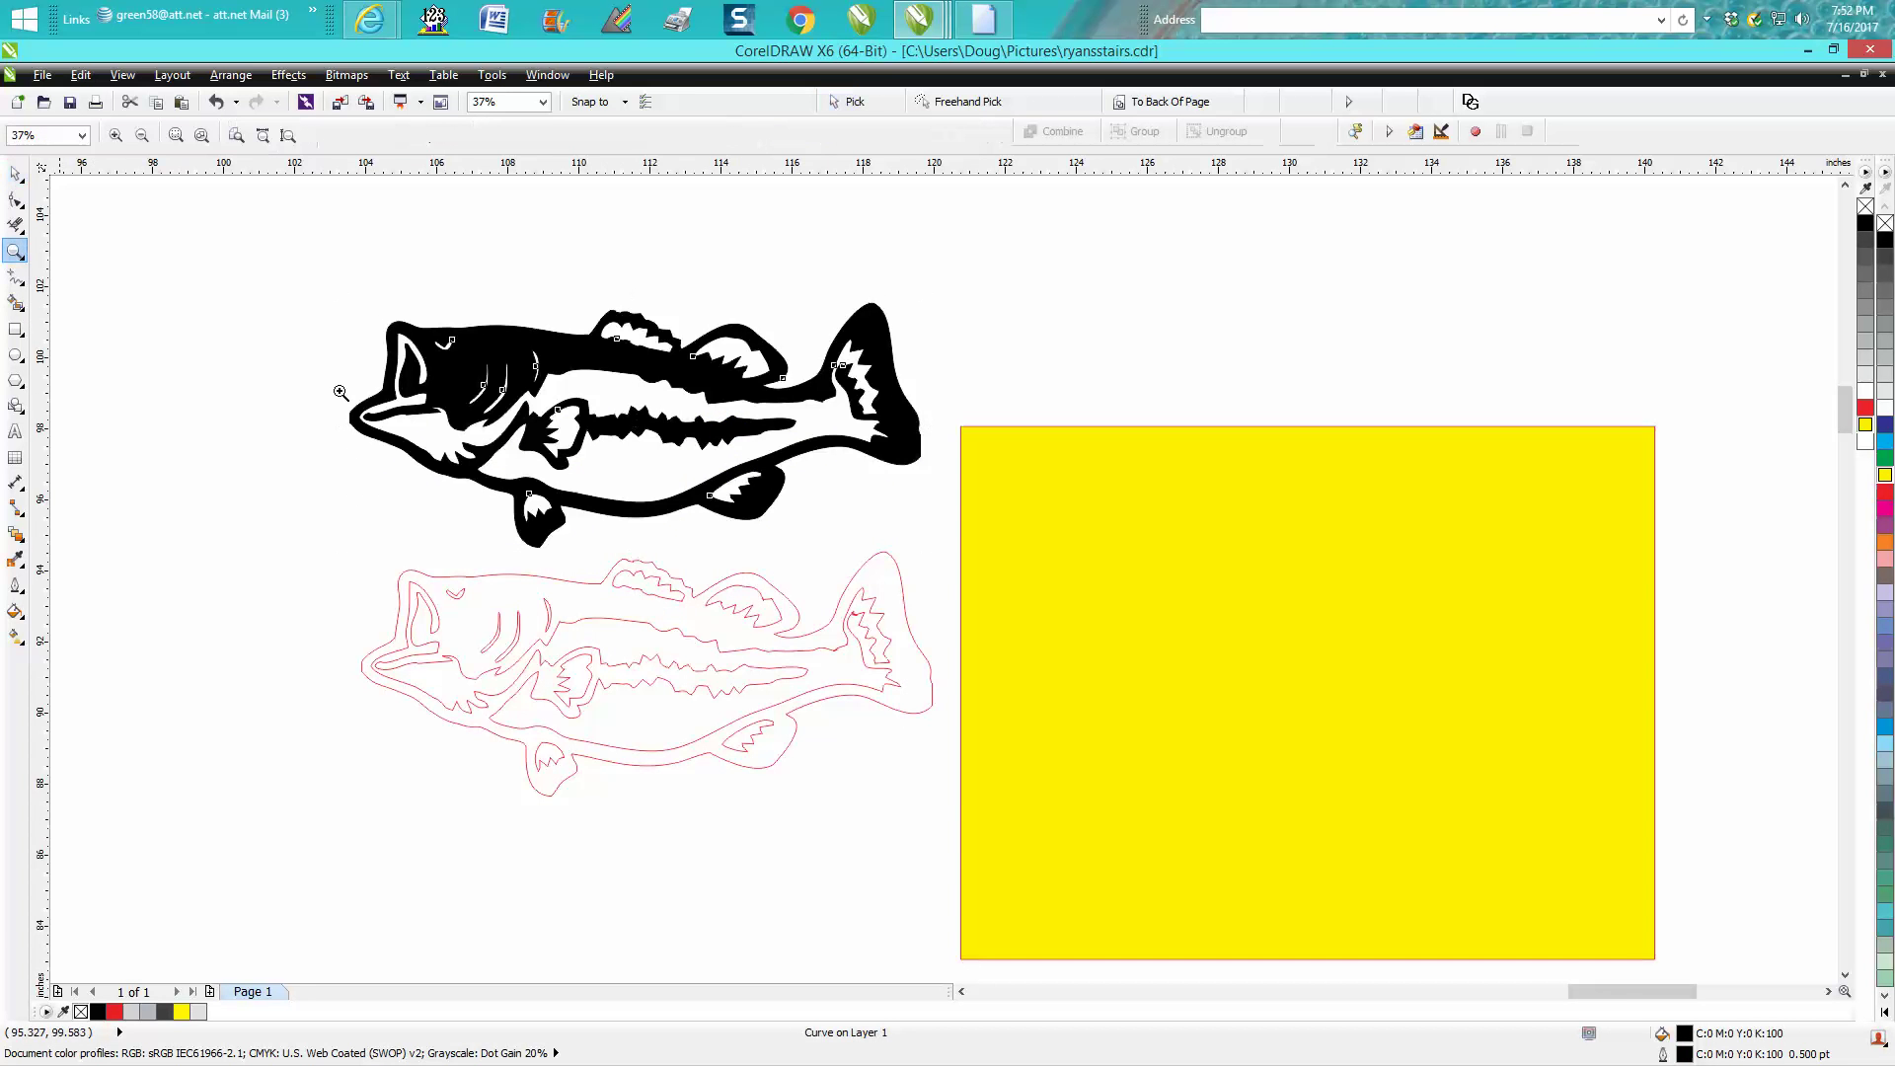
left_click_drag(894, 657, 922, 665)
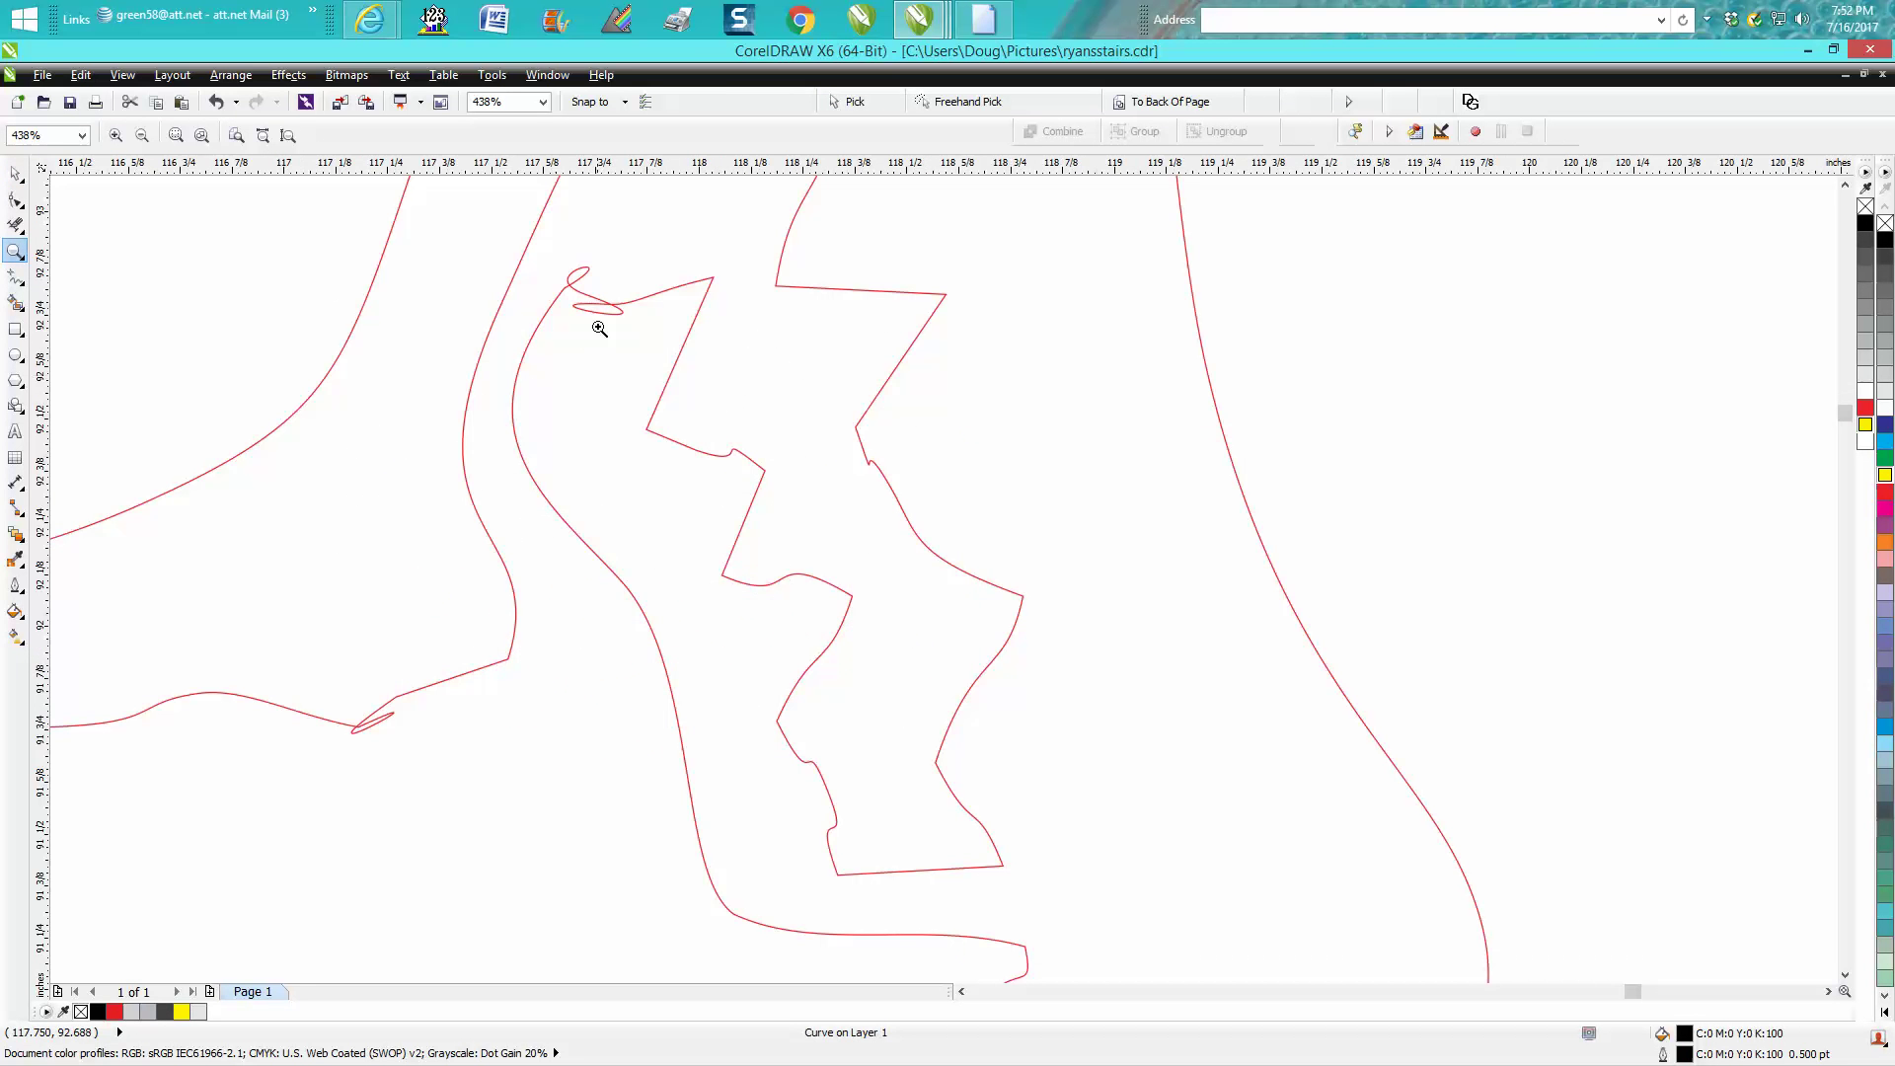
left_click_drag(548, 257, 716, 341)
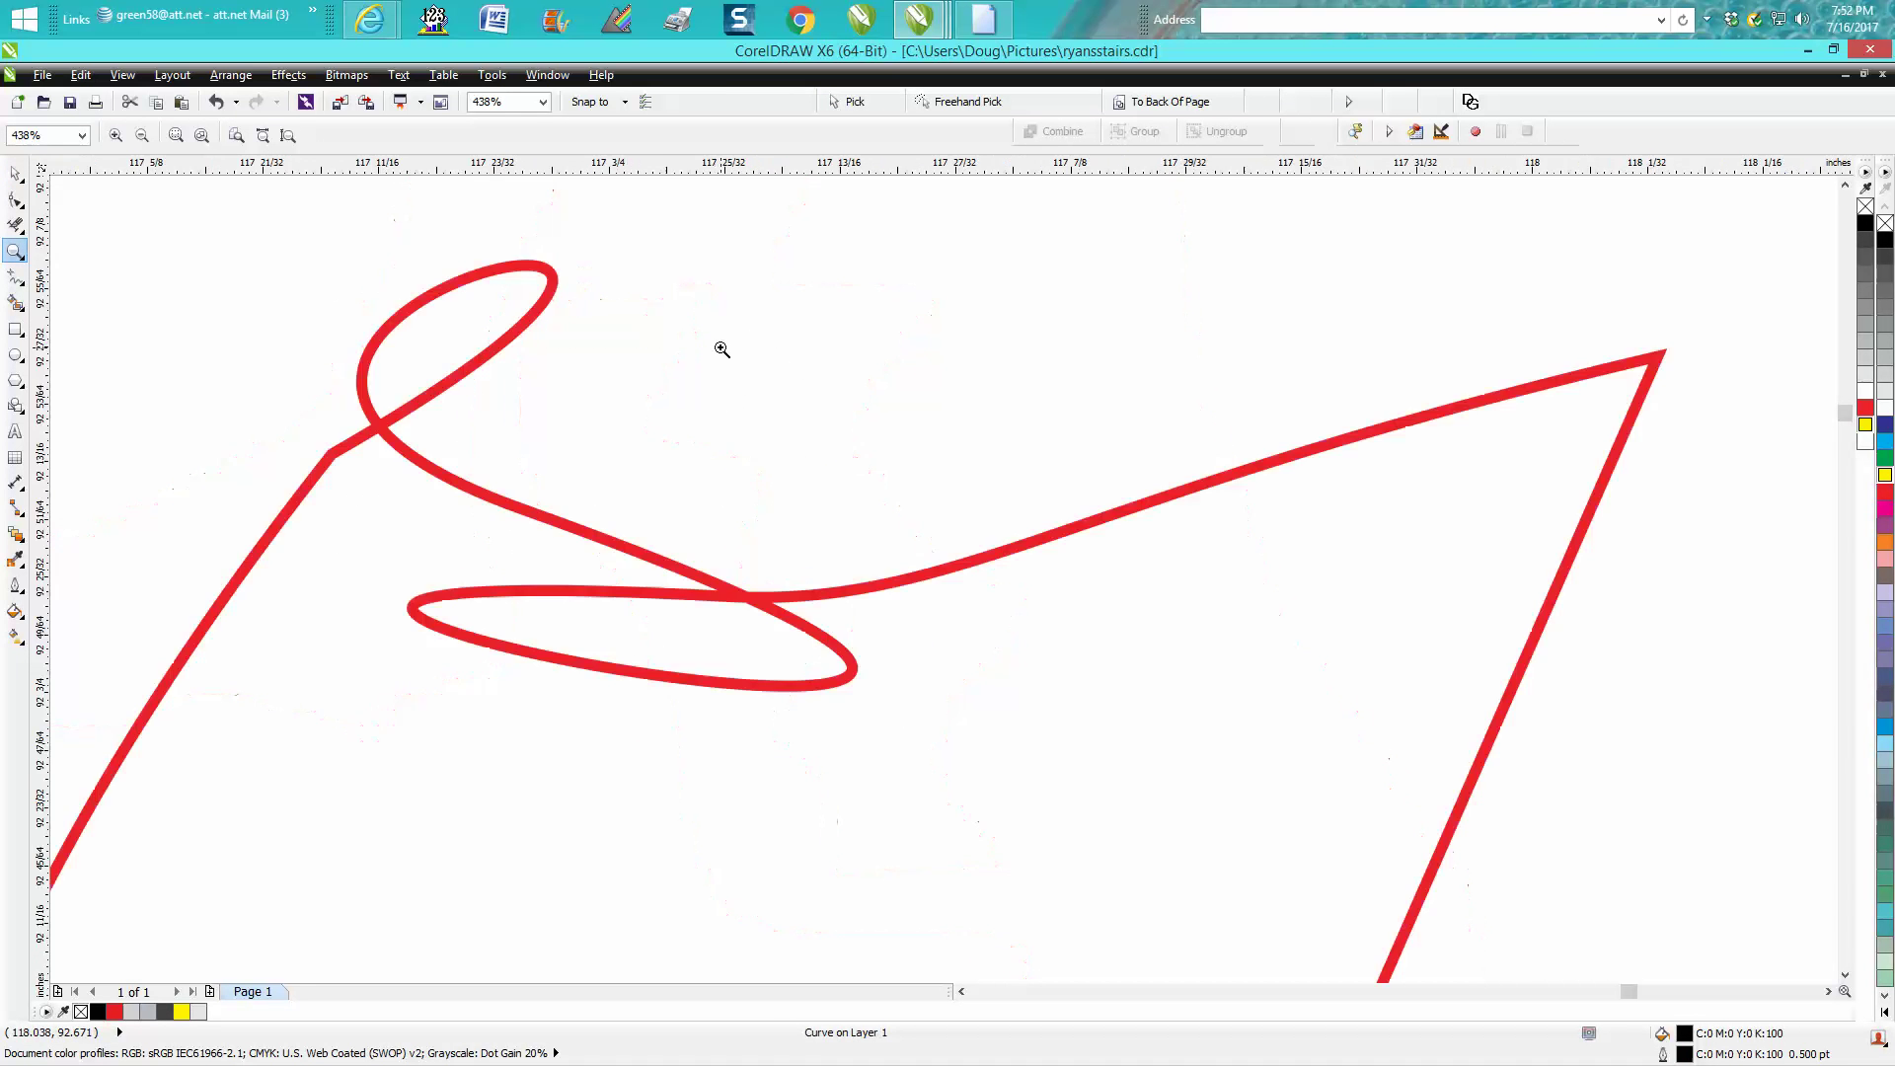
Step: Delete the stray loop's start and crossing nodes on the red outline, leaving 141 nodes
left_click(16, 201)
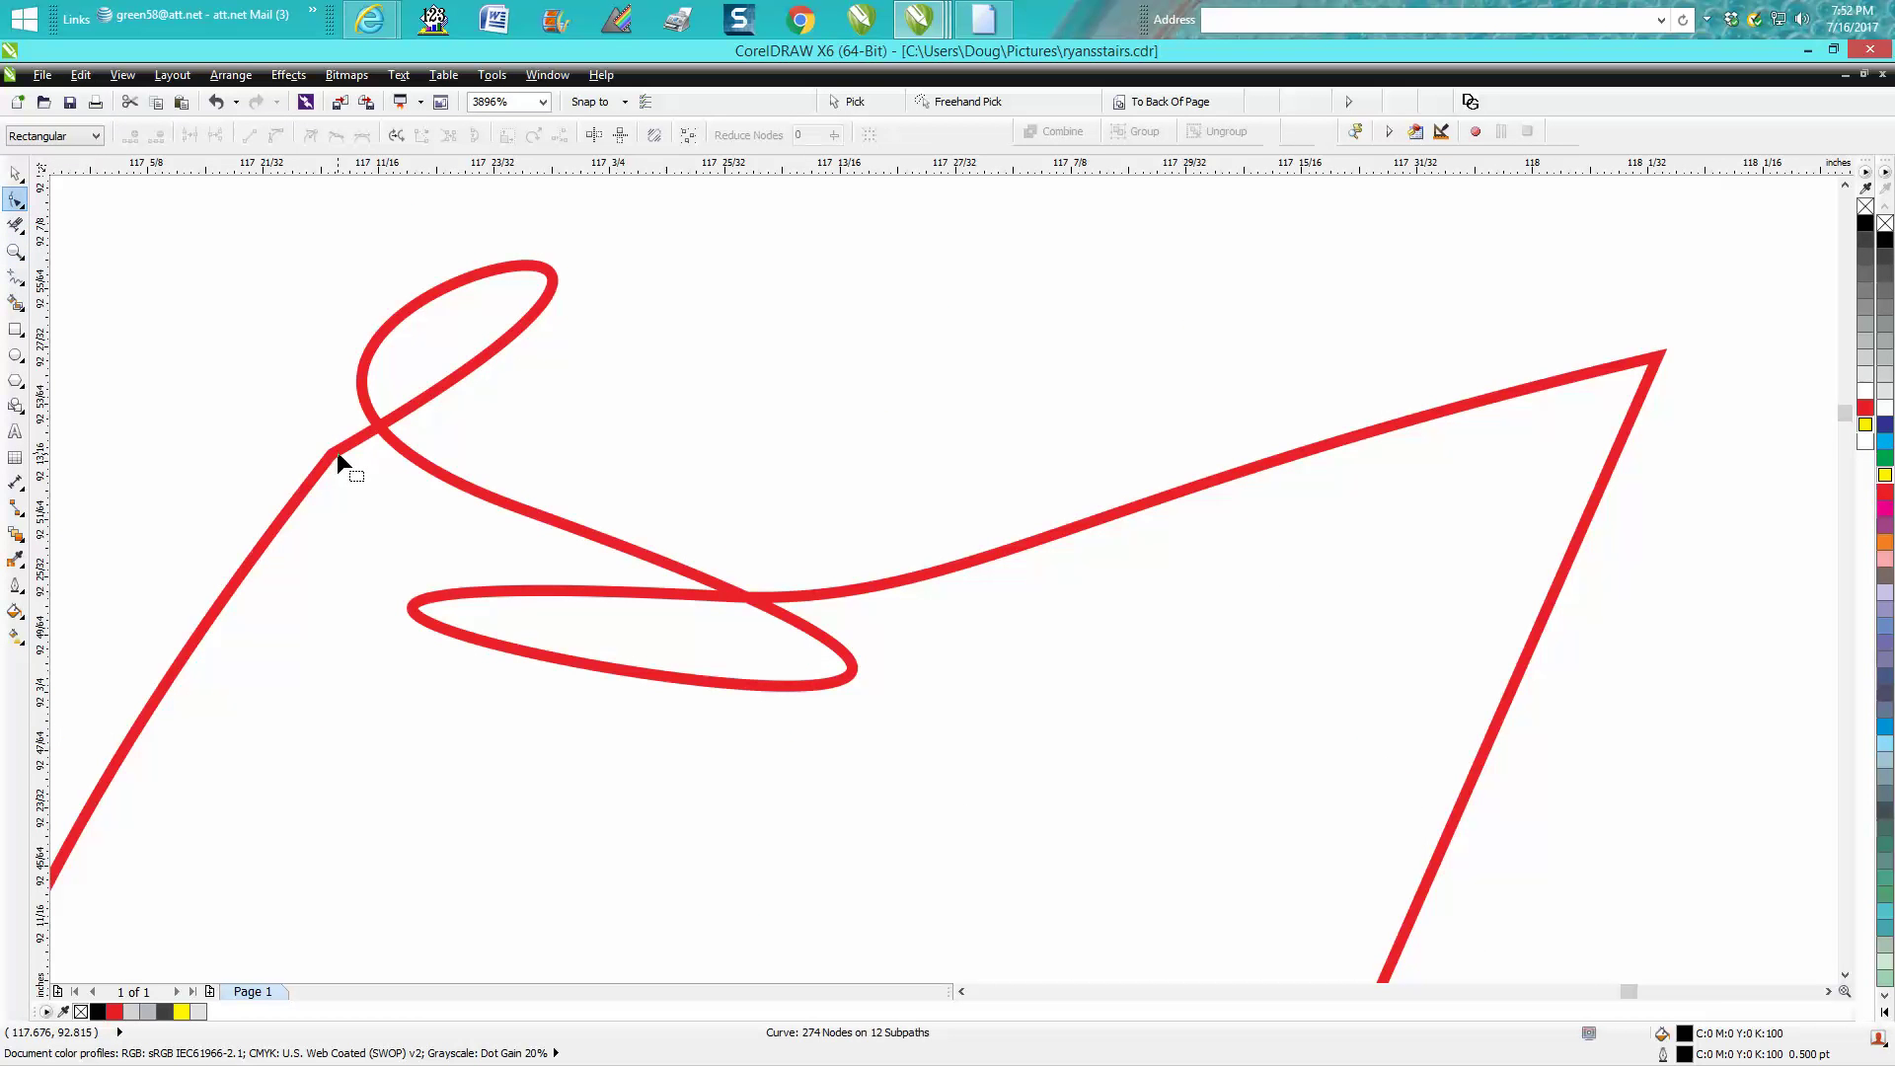
left_click(334, 454)
left_click(332, 453)
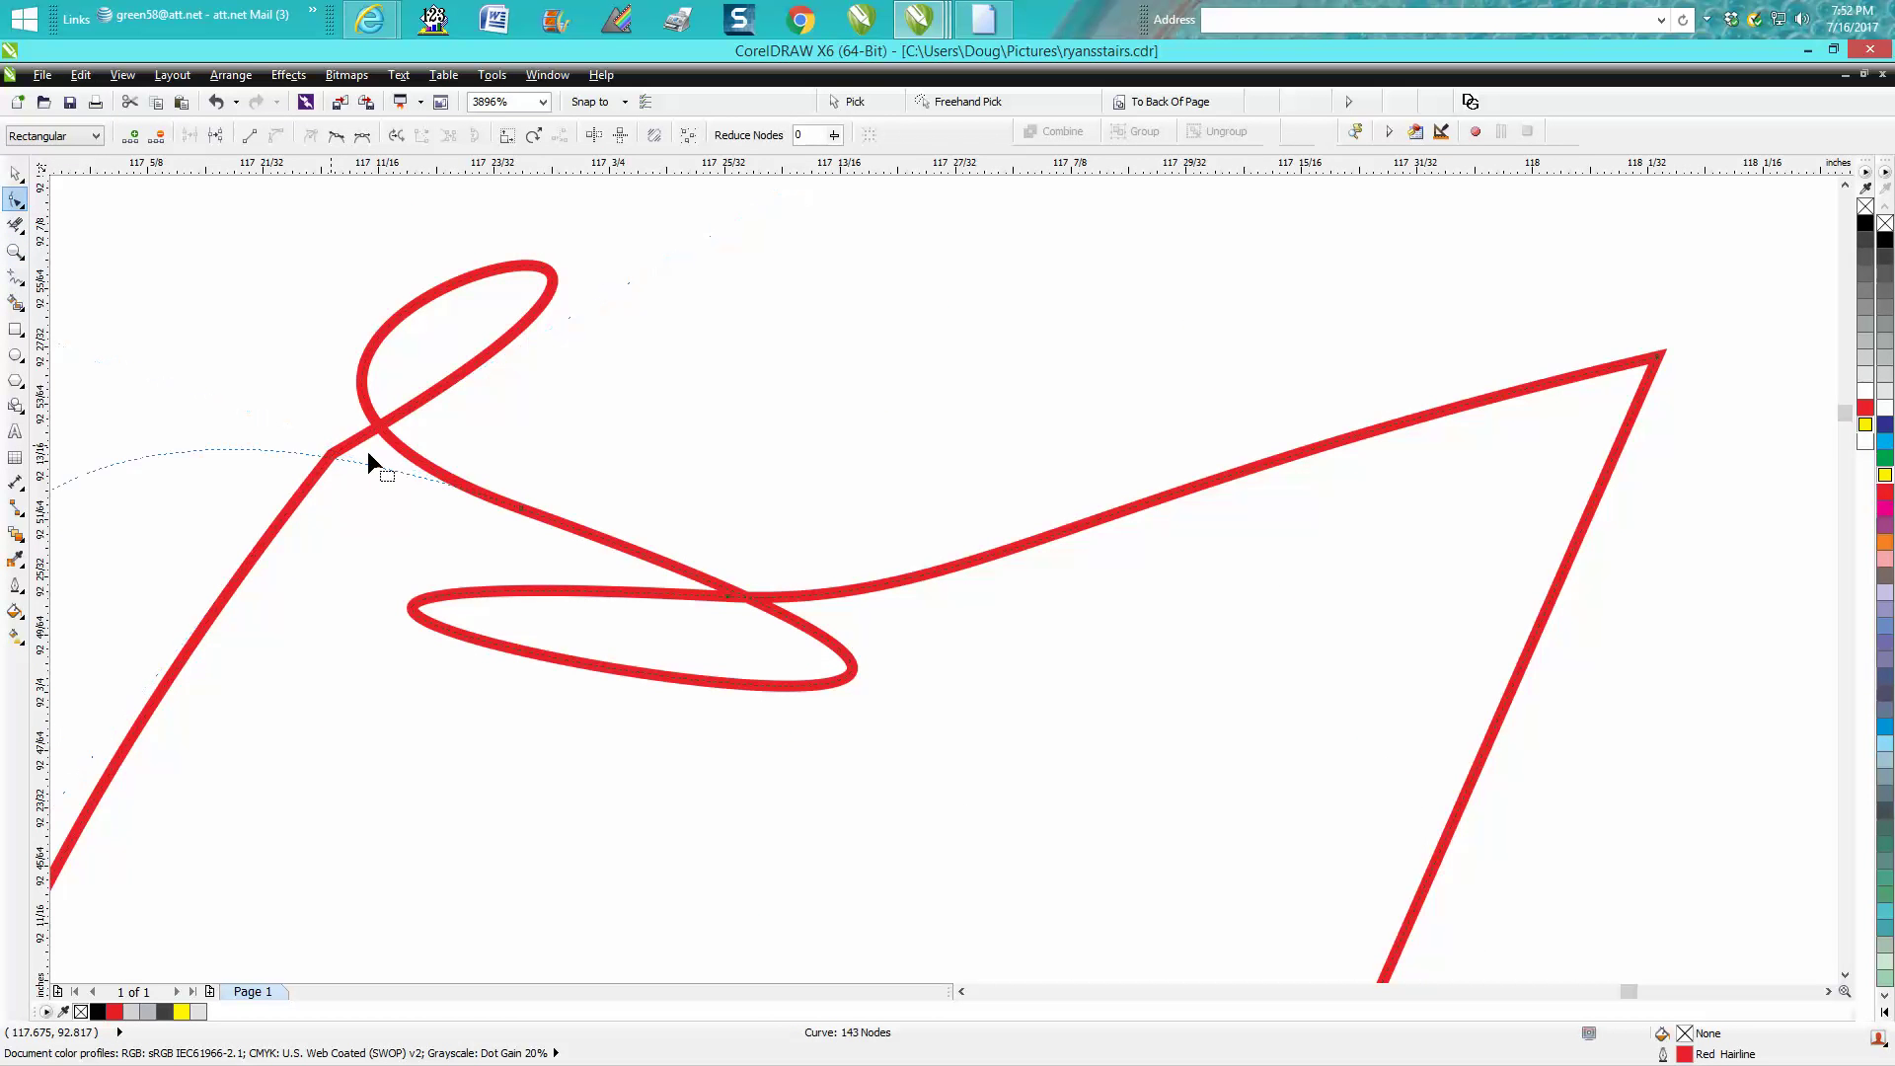
key("Delete")
left_click(729, 598)
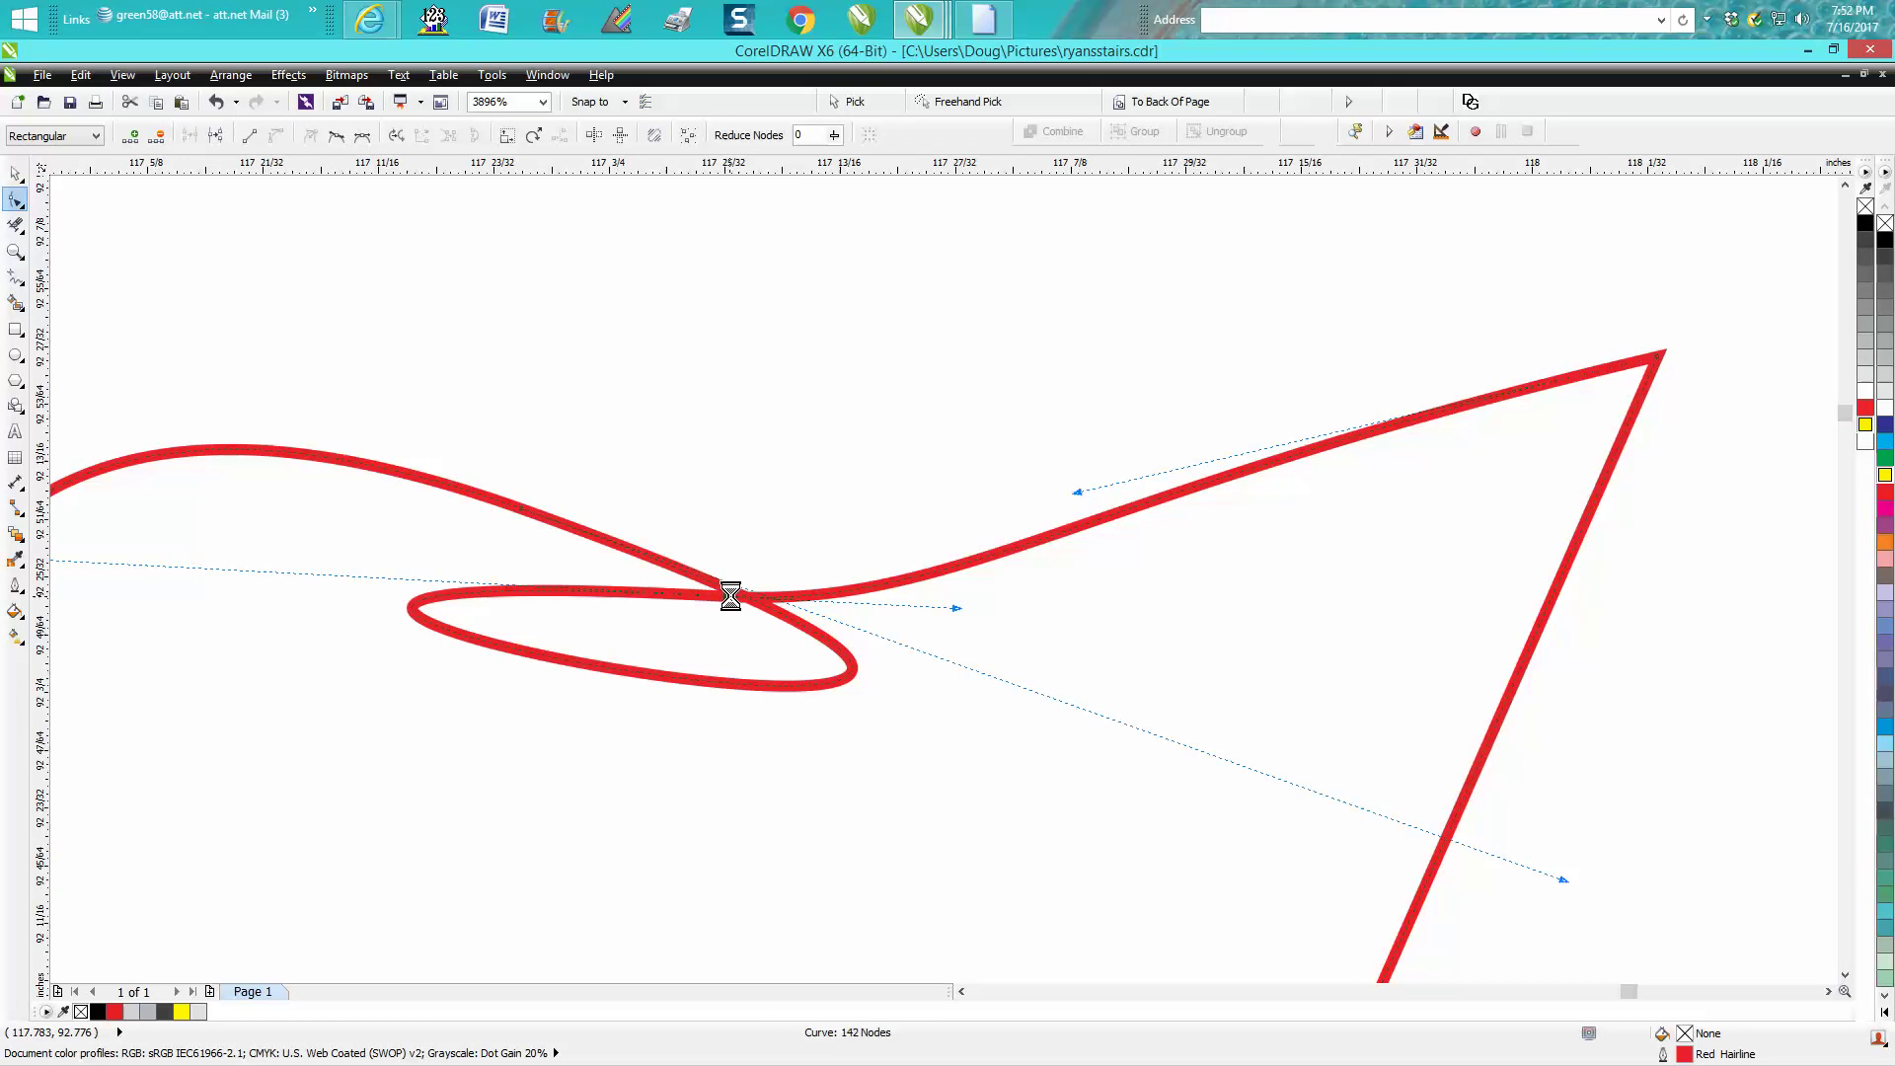
key("Delete")
scroll(893, 610, "down", 3)
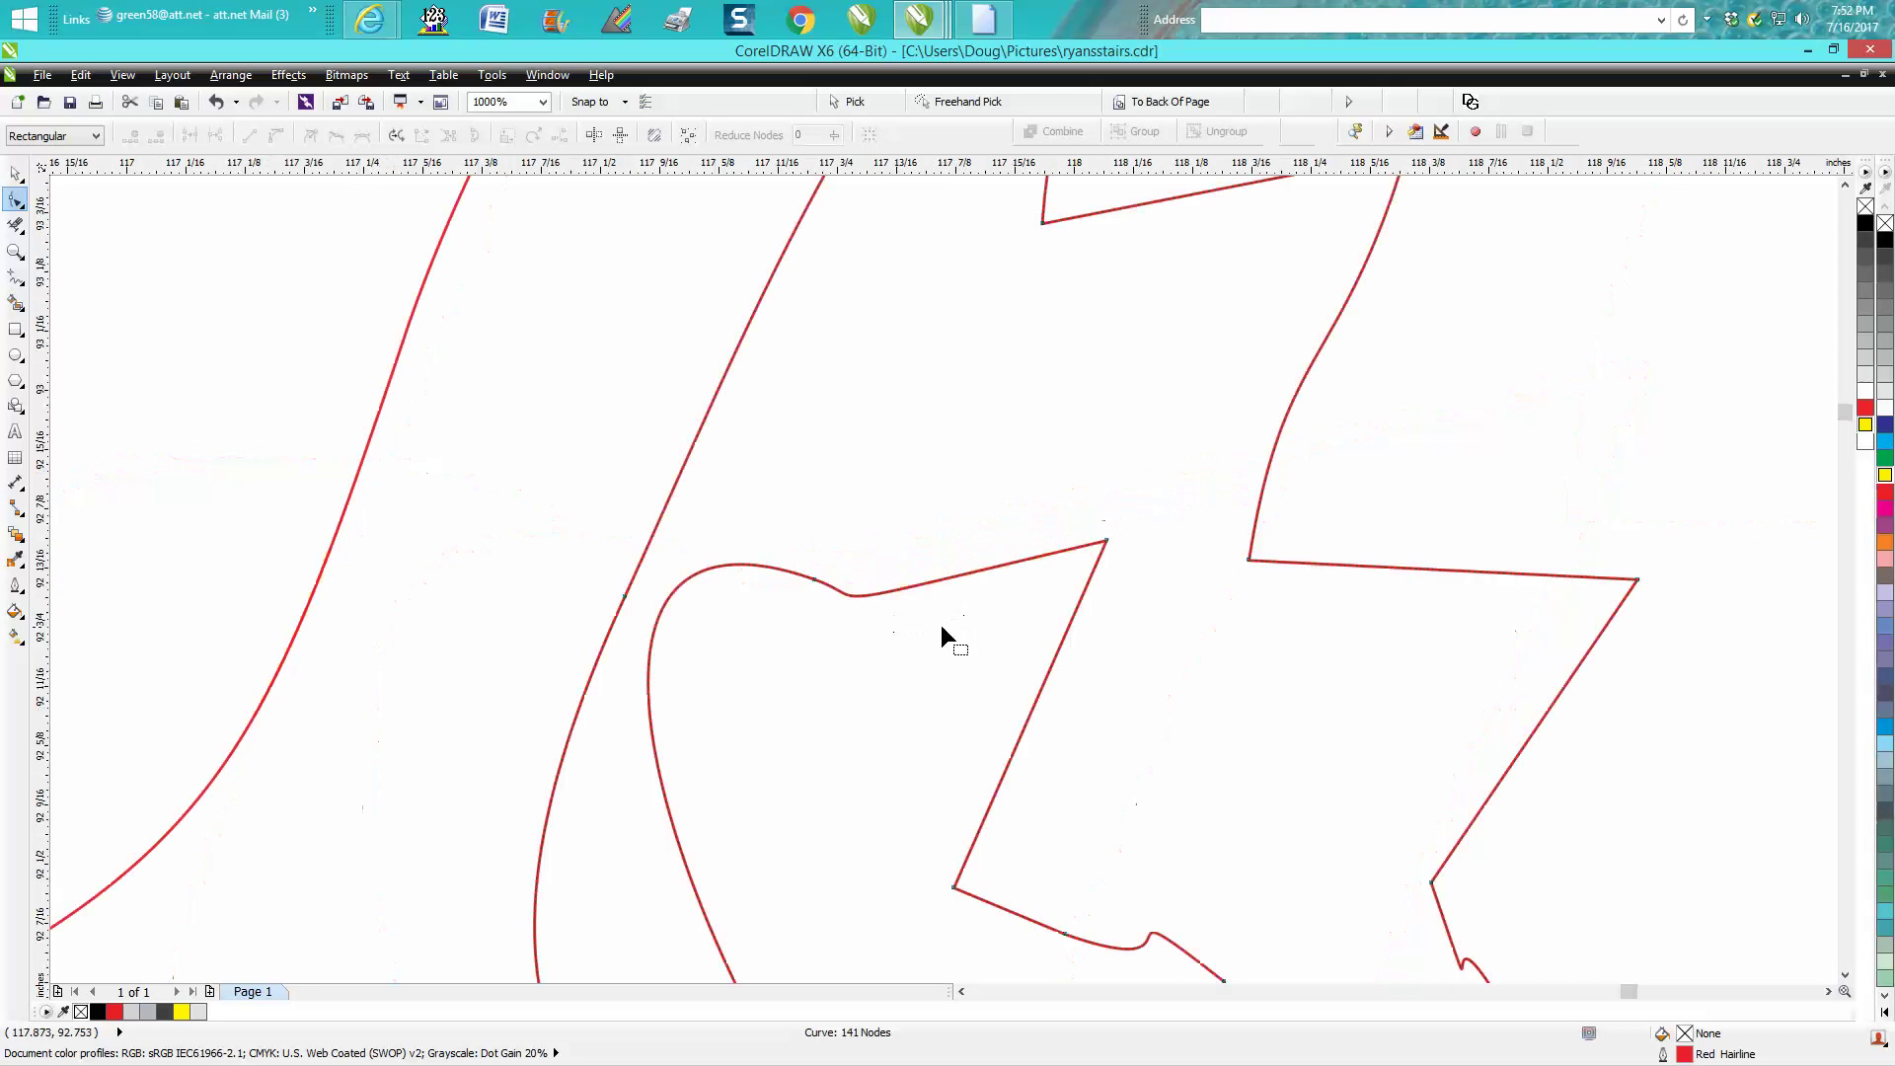
Step: Ease the tail notch and round its sharp corner by converting the segment to a curve and bending it
left_click_drag(814, 584, 828, 595)
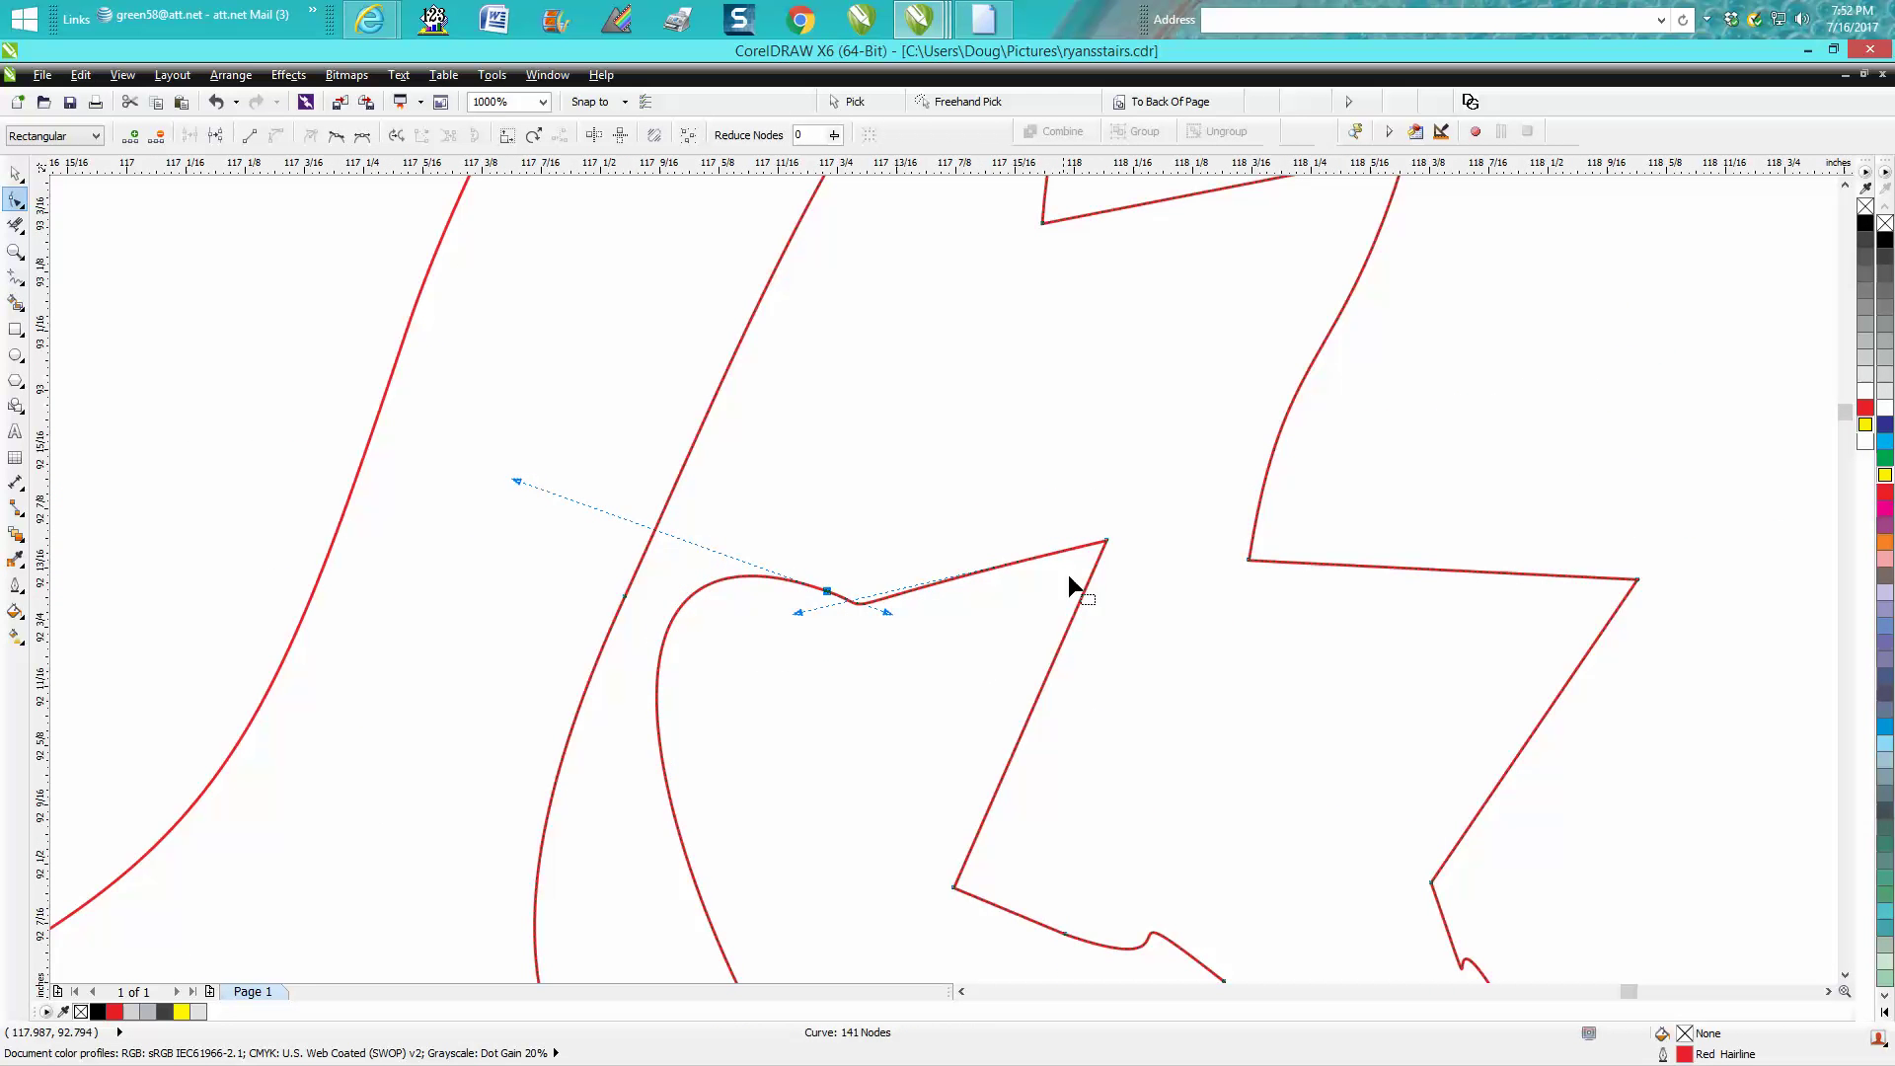
left_click(1107, 542)
right_click(1107, 546)
left_click(1149, 627)
left_click_drag(1057, 655, 1148, 531)
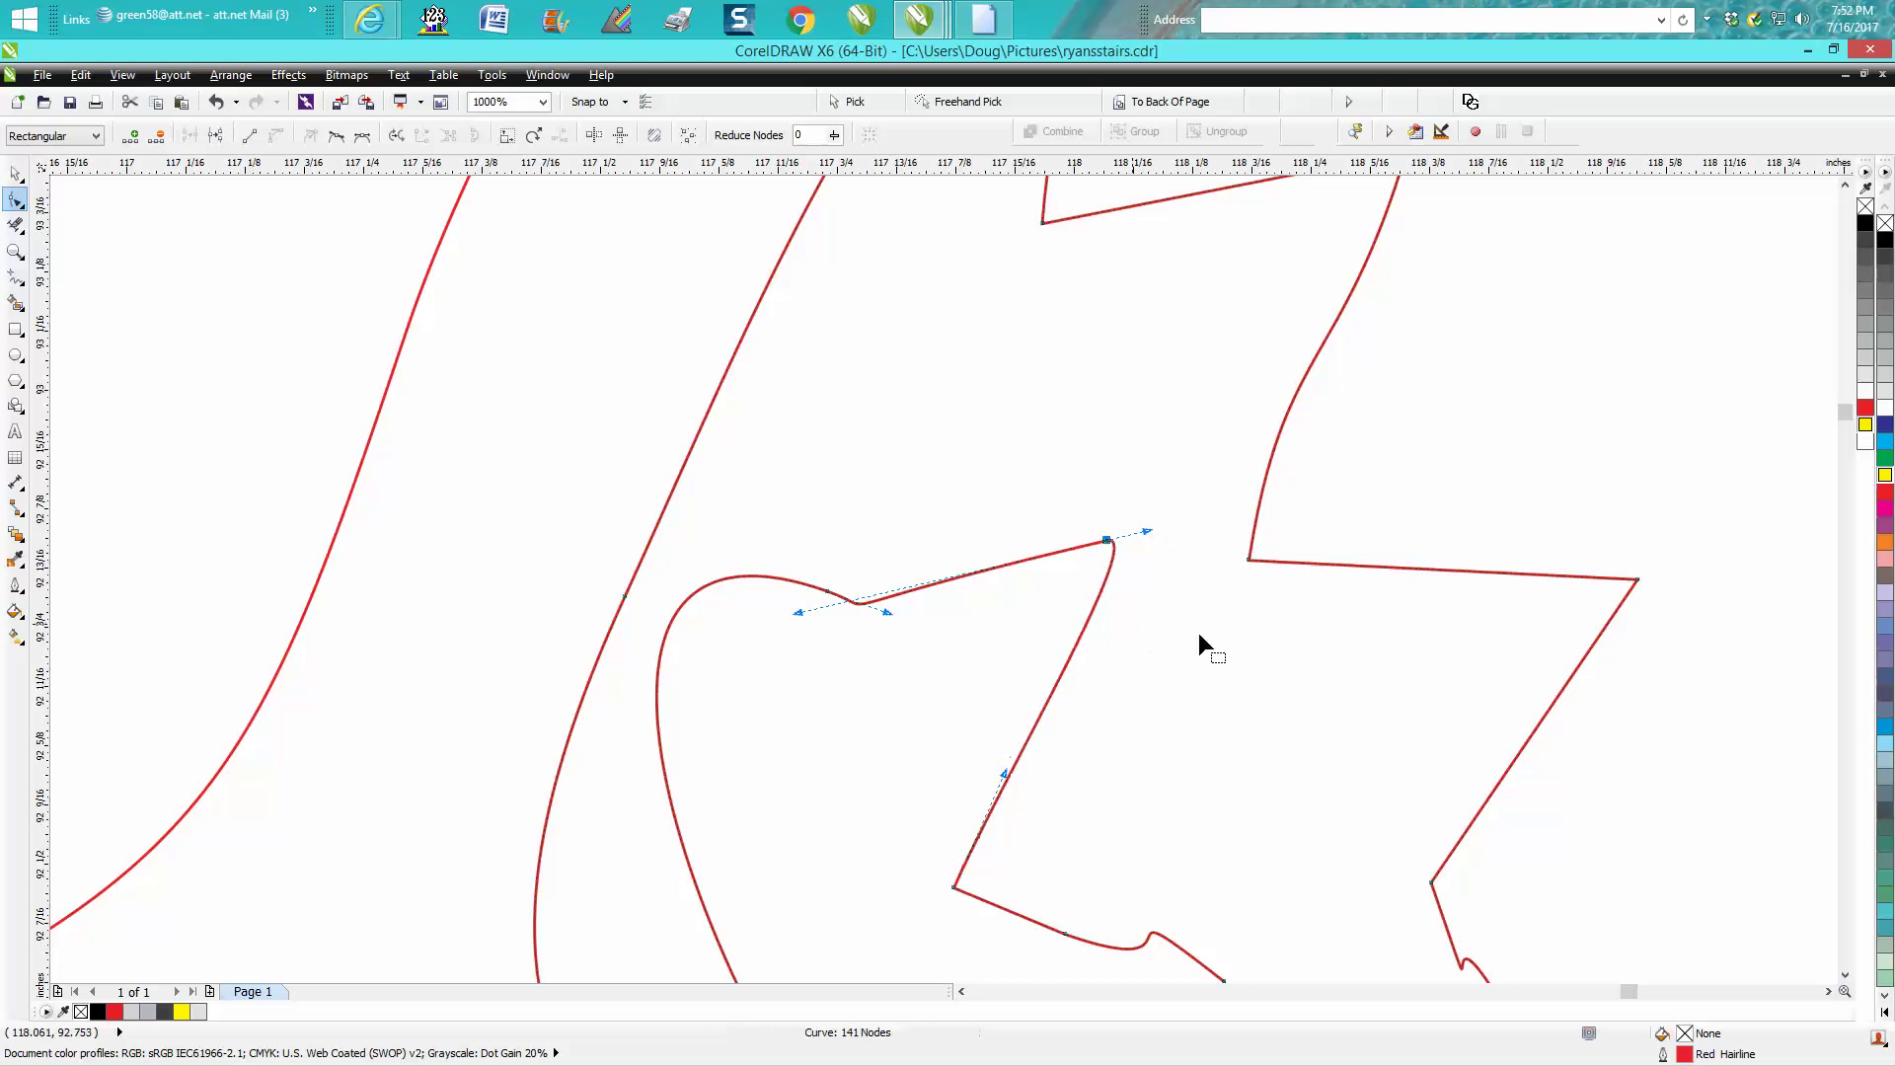
Step: Marquee-select the nodes across the red fish outline
left_click(1638, 580)
scroll(1634, 597, "down", 10)
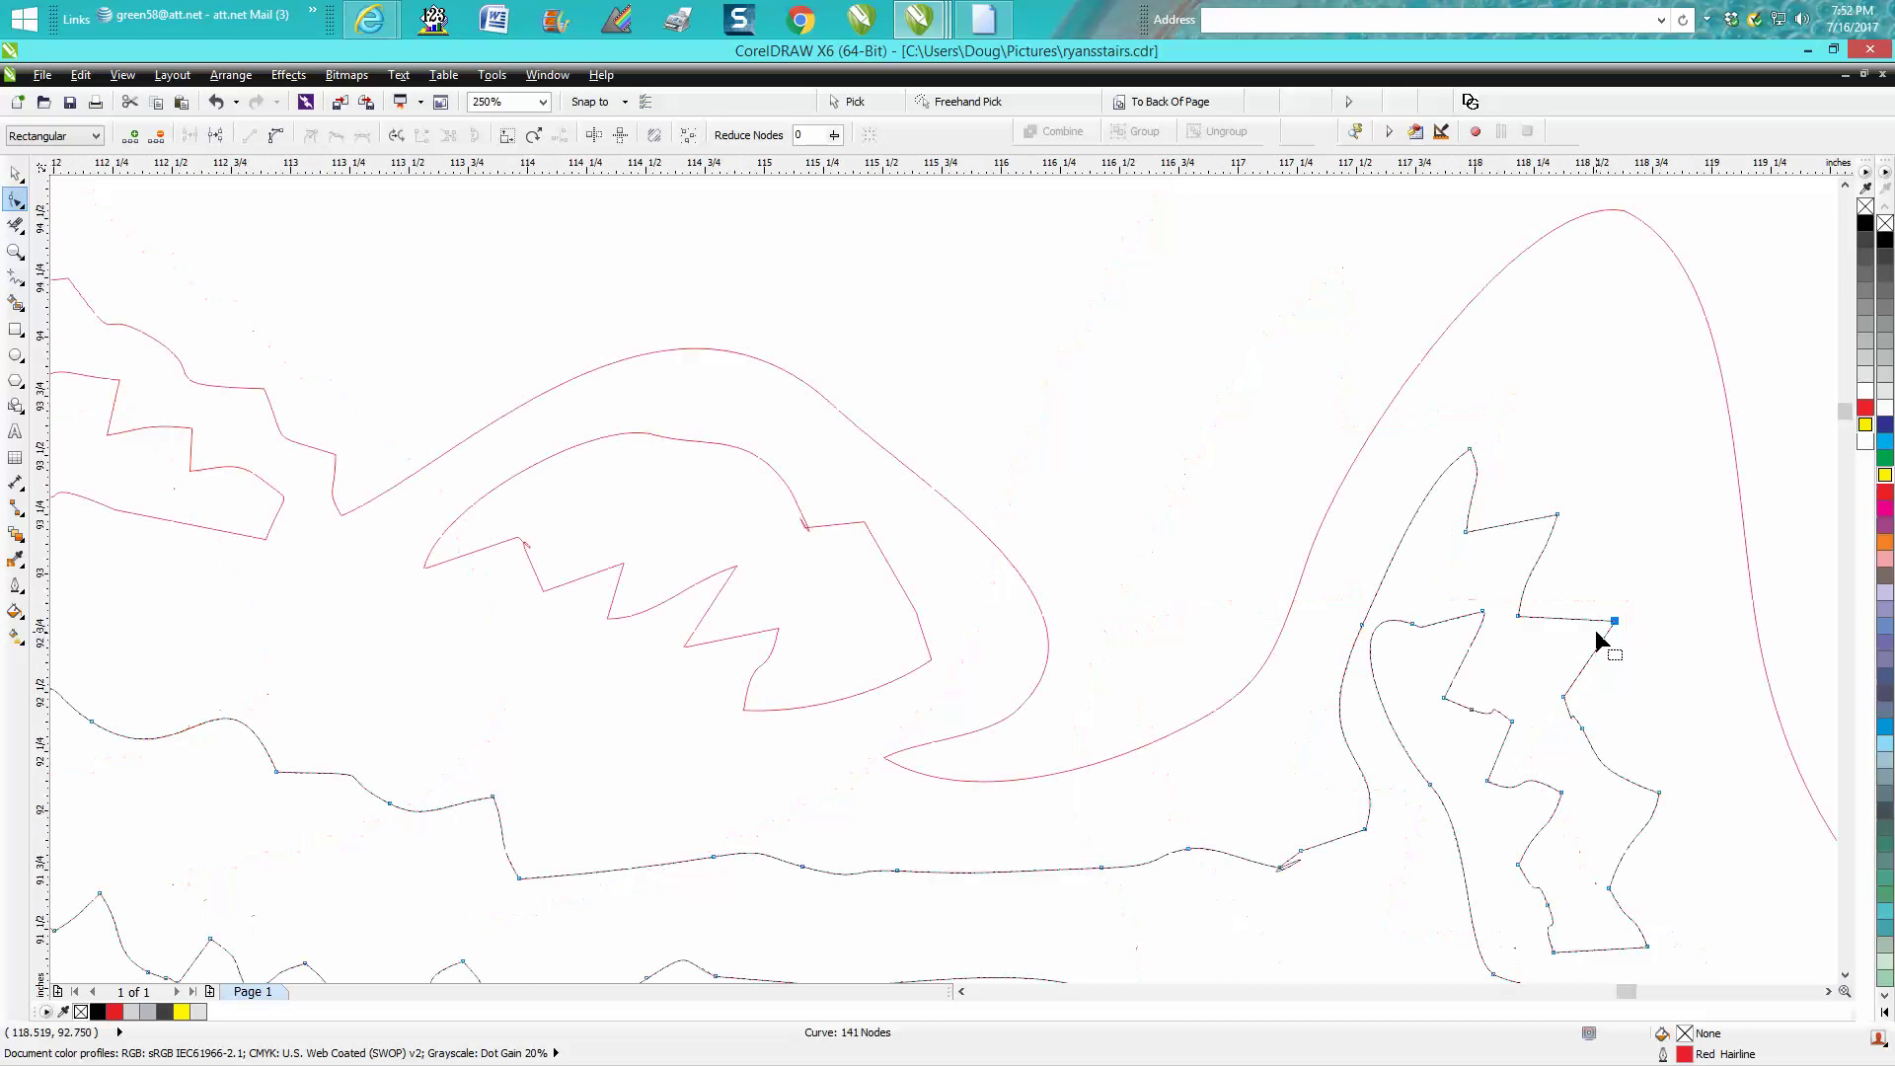
left_click_drag(686, 497, 1708, 944)
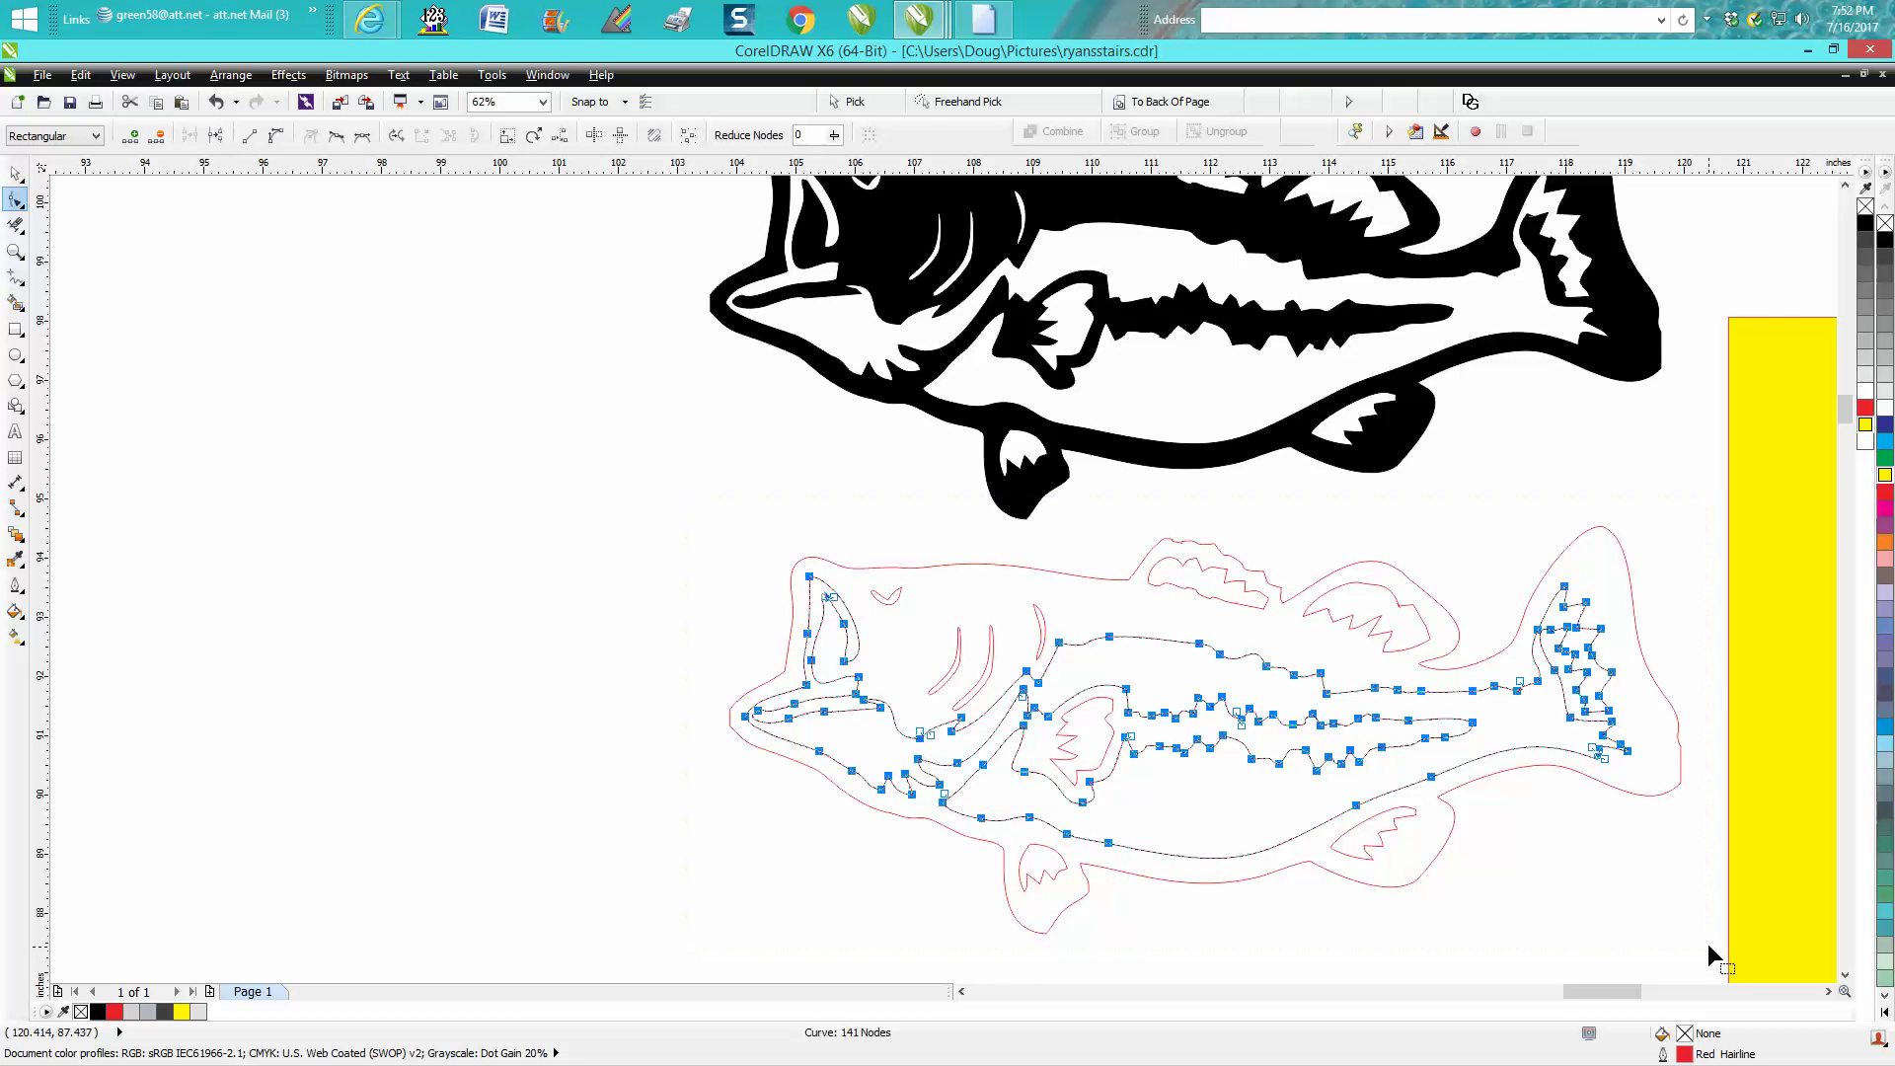
Step: Convert the selected tail segments to curves and zoom in on the tail nodes
right_click(1556, 685)
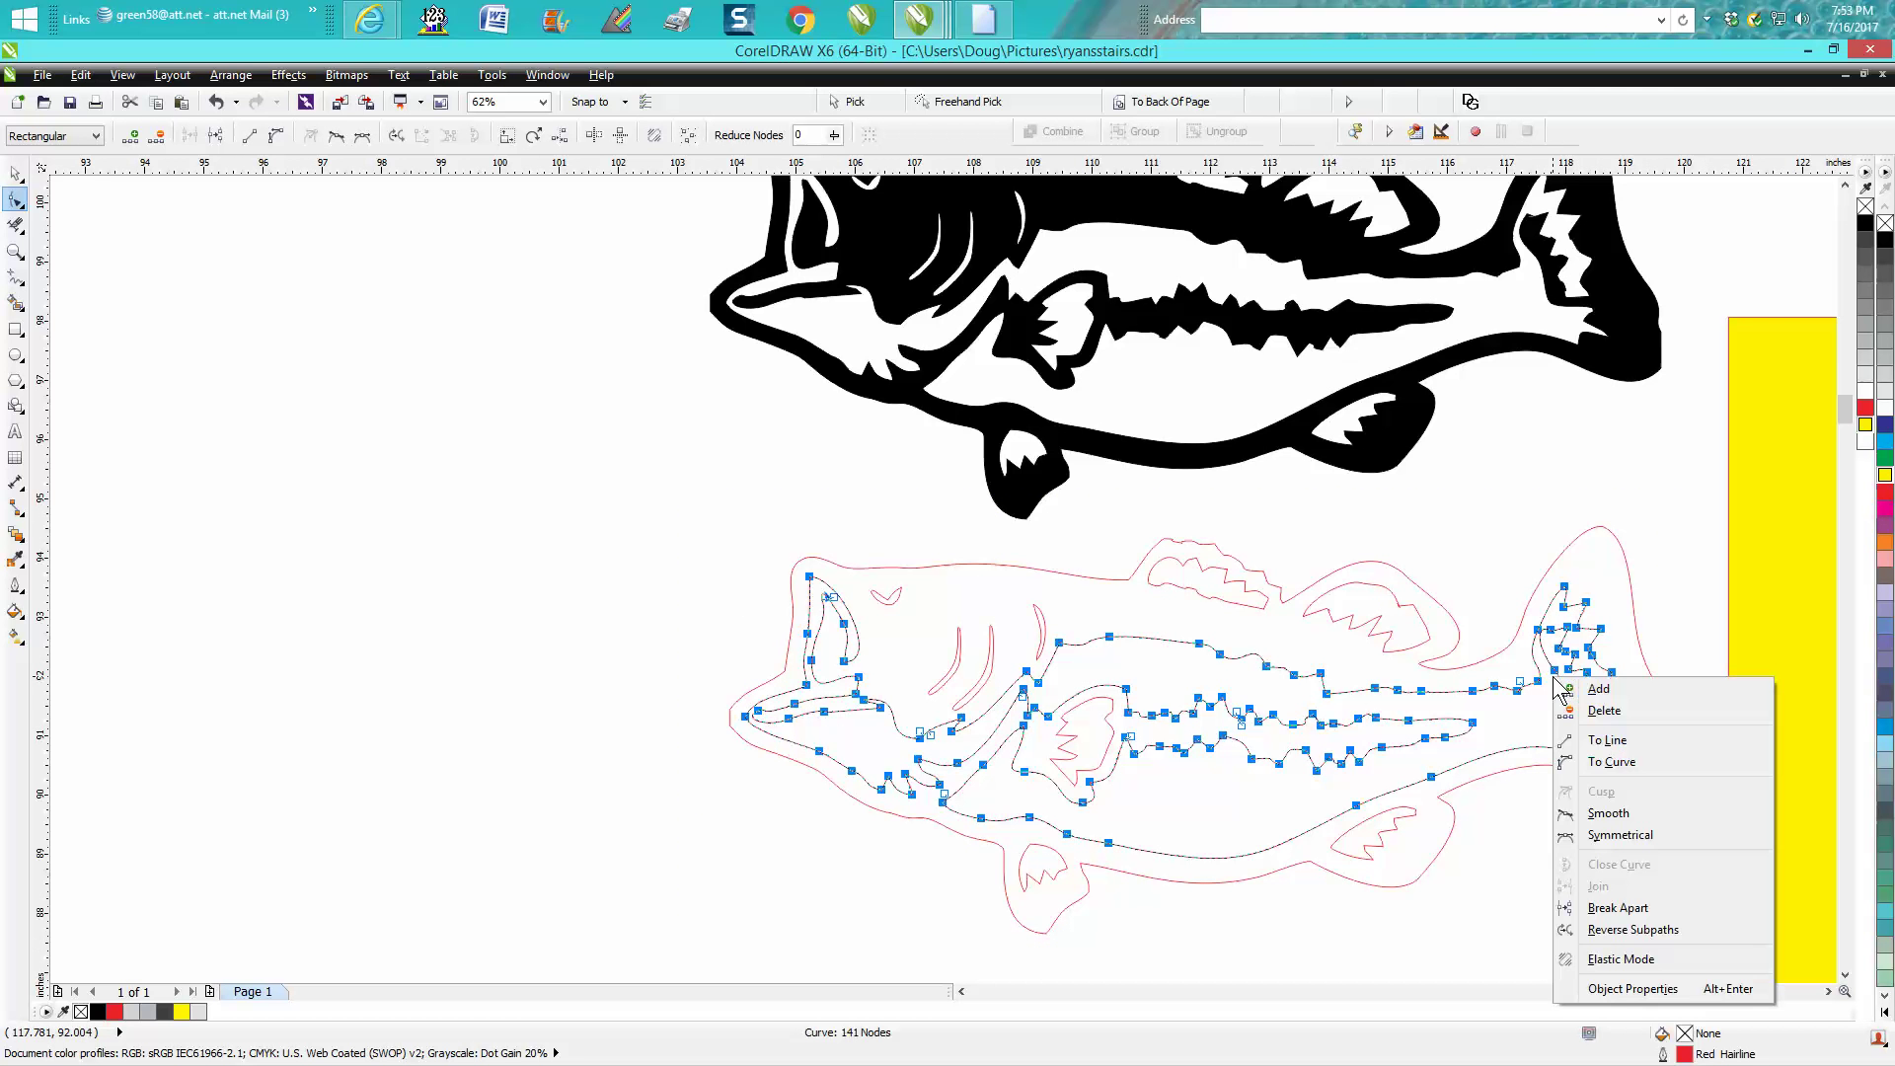
left_click(1604, 756)
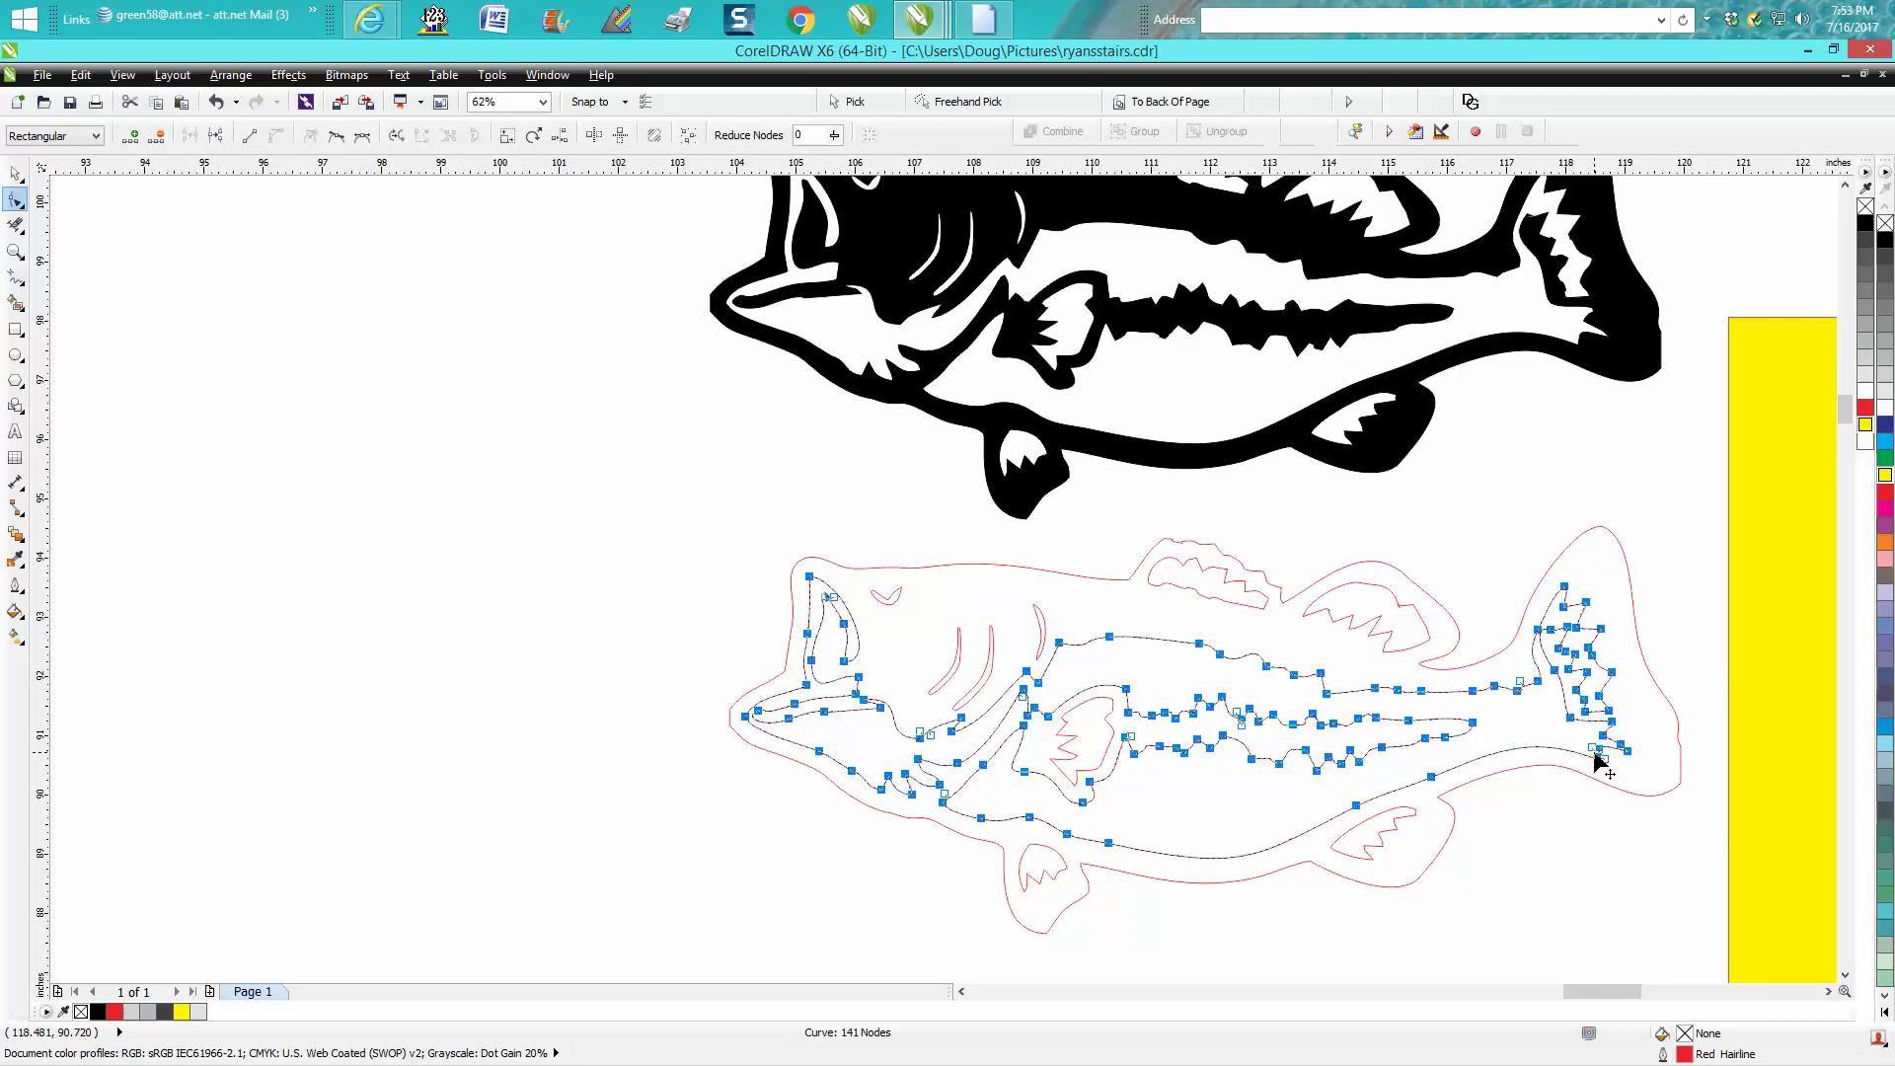
left_click(1663, 607)
left_click(15, 250)
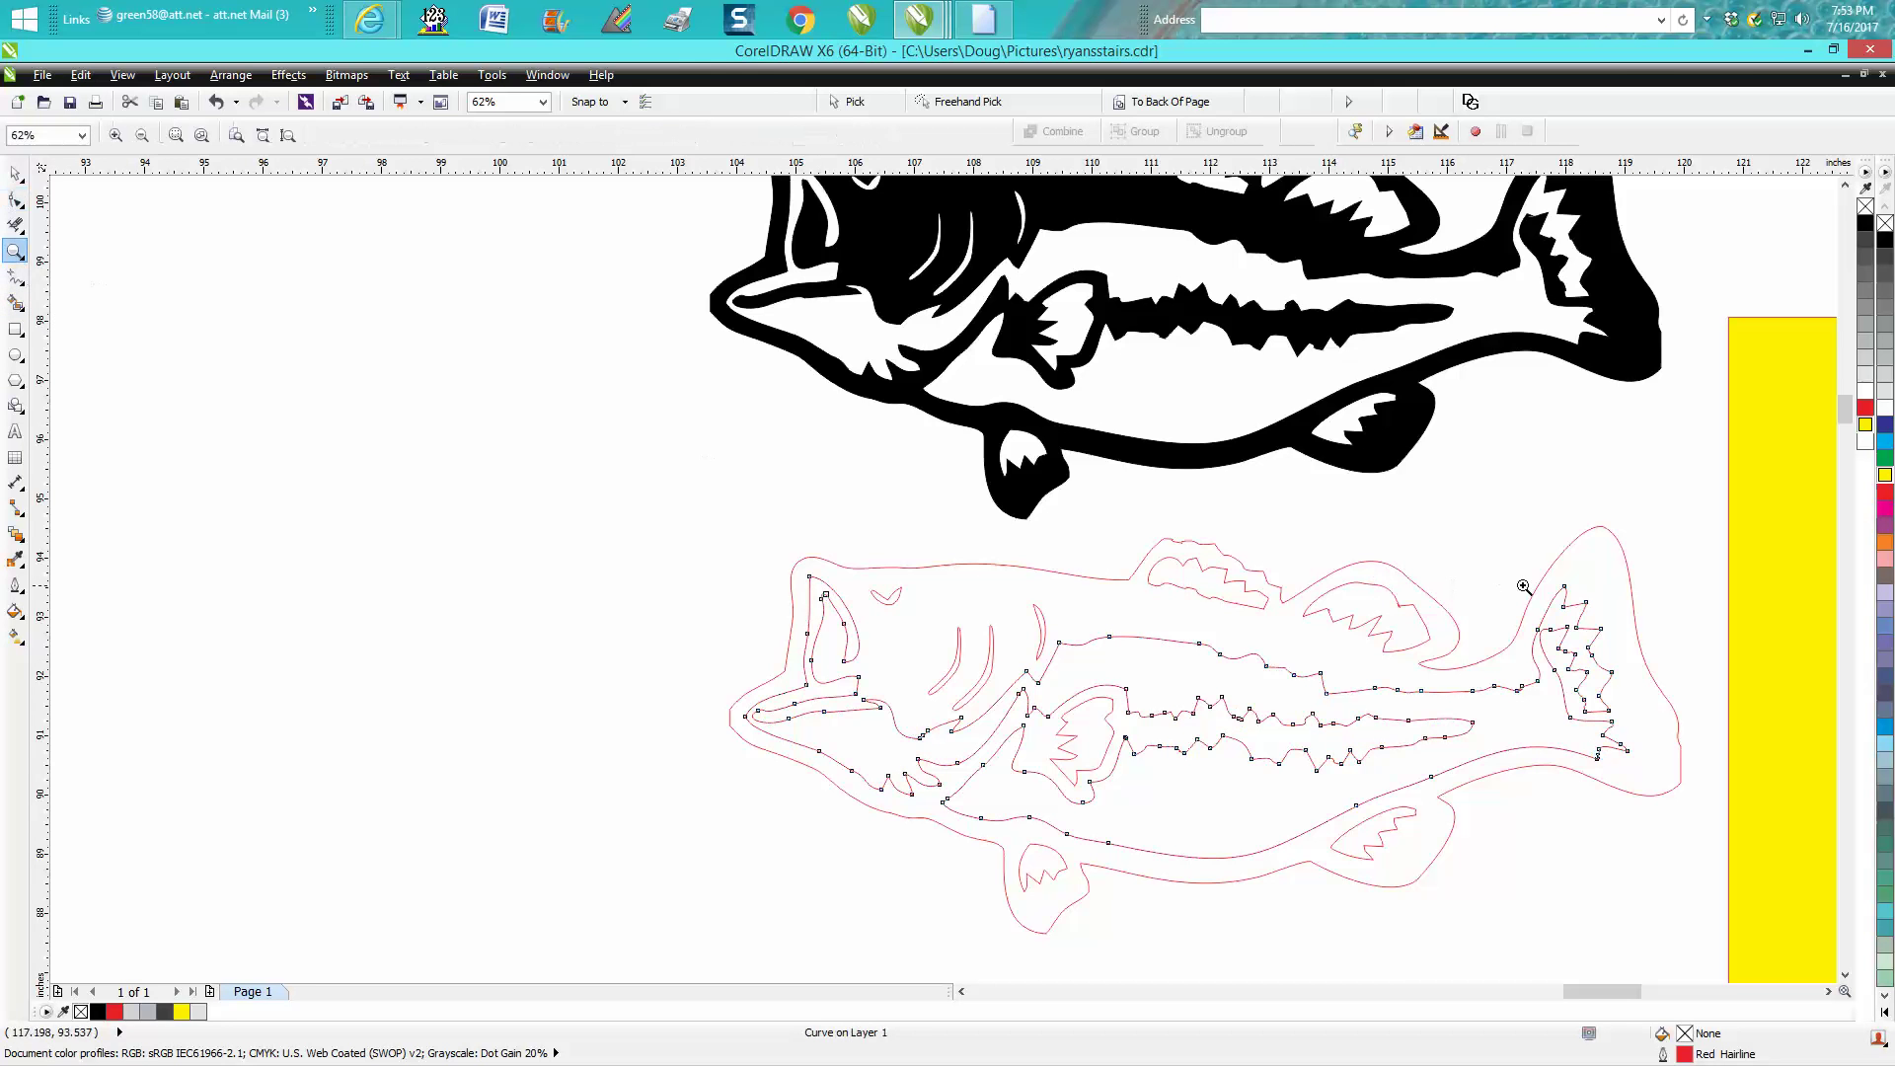
left_click_drag(1531, 584, 1682, 791)
Step: Delete one tail zigzag node, leaving 140, and pull a handle to bend the tail segment
key("F10")
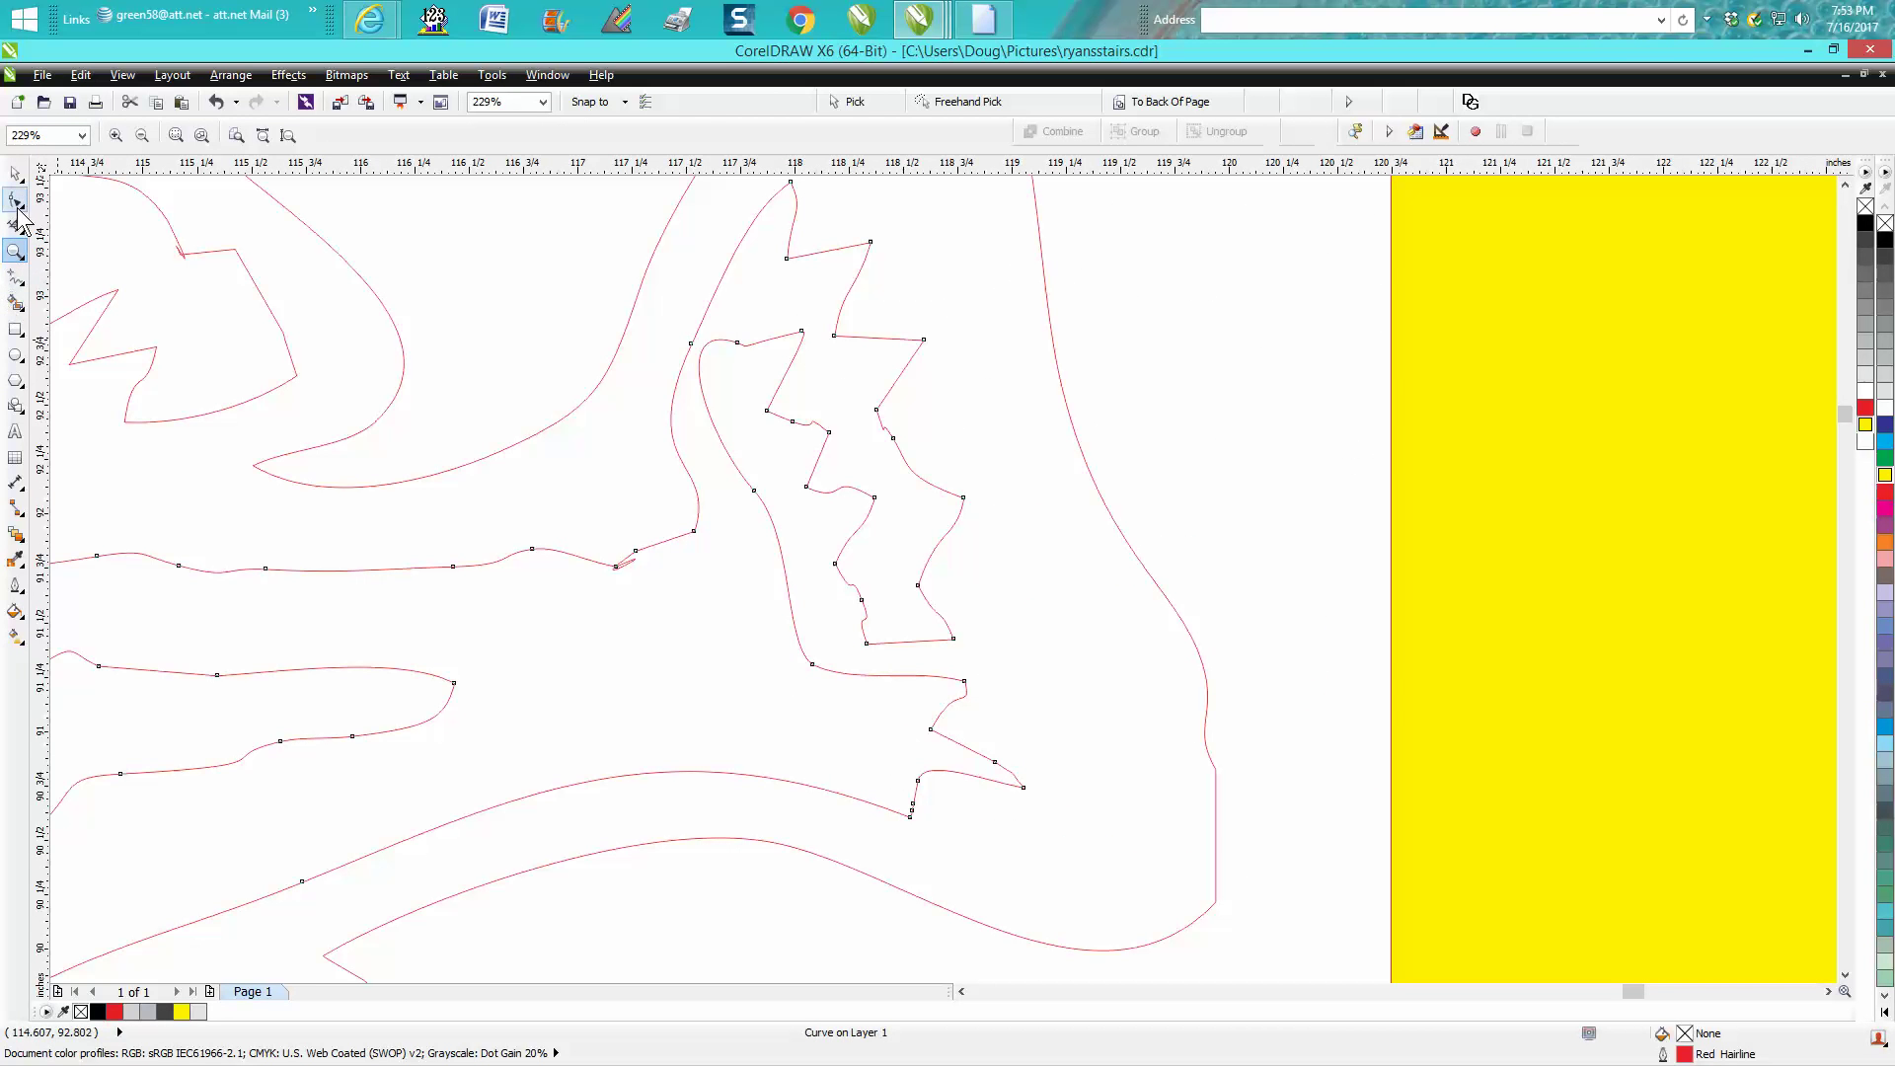
double_click(892, 436)
left_click(922, 342)
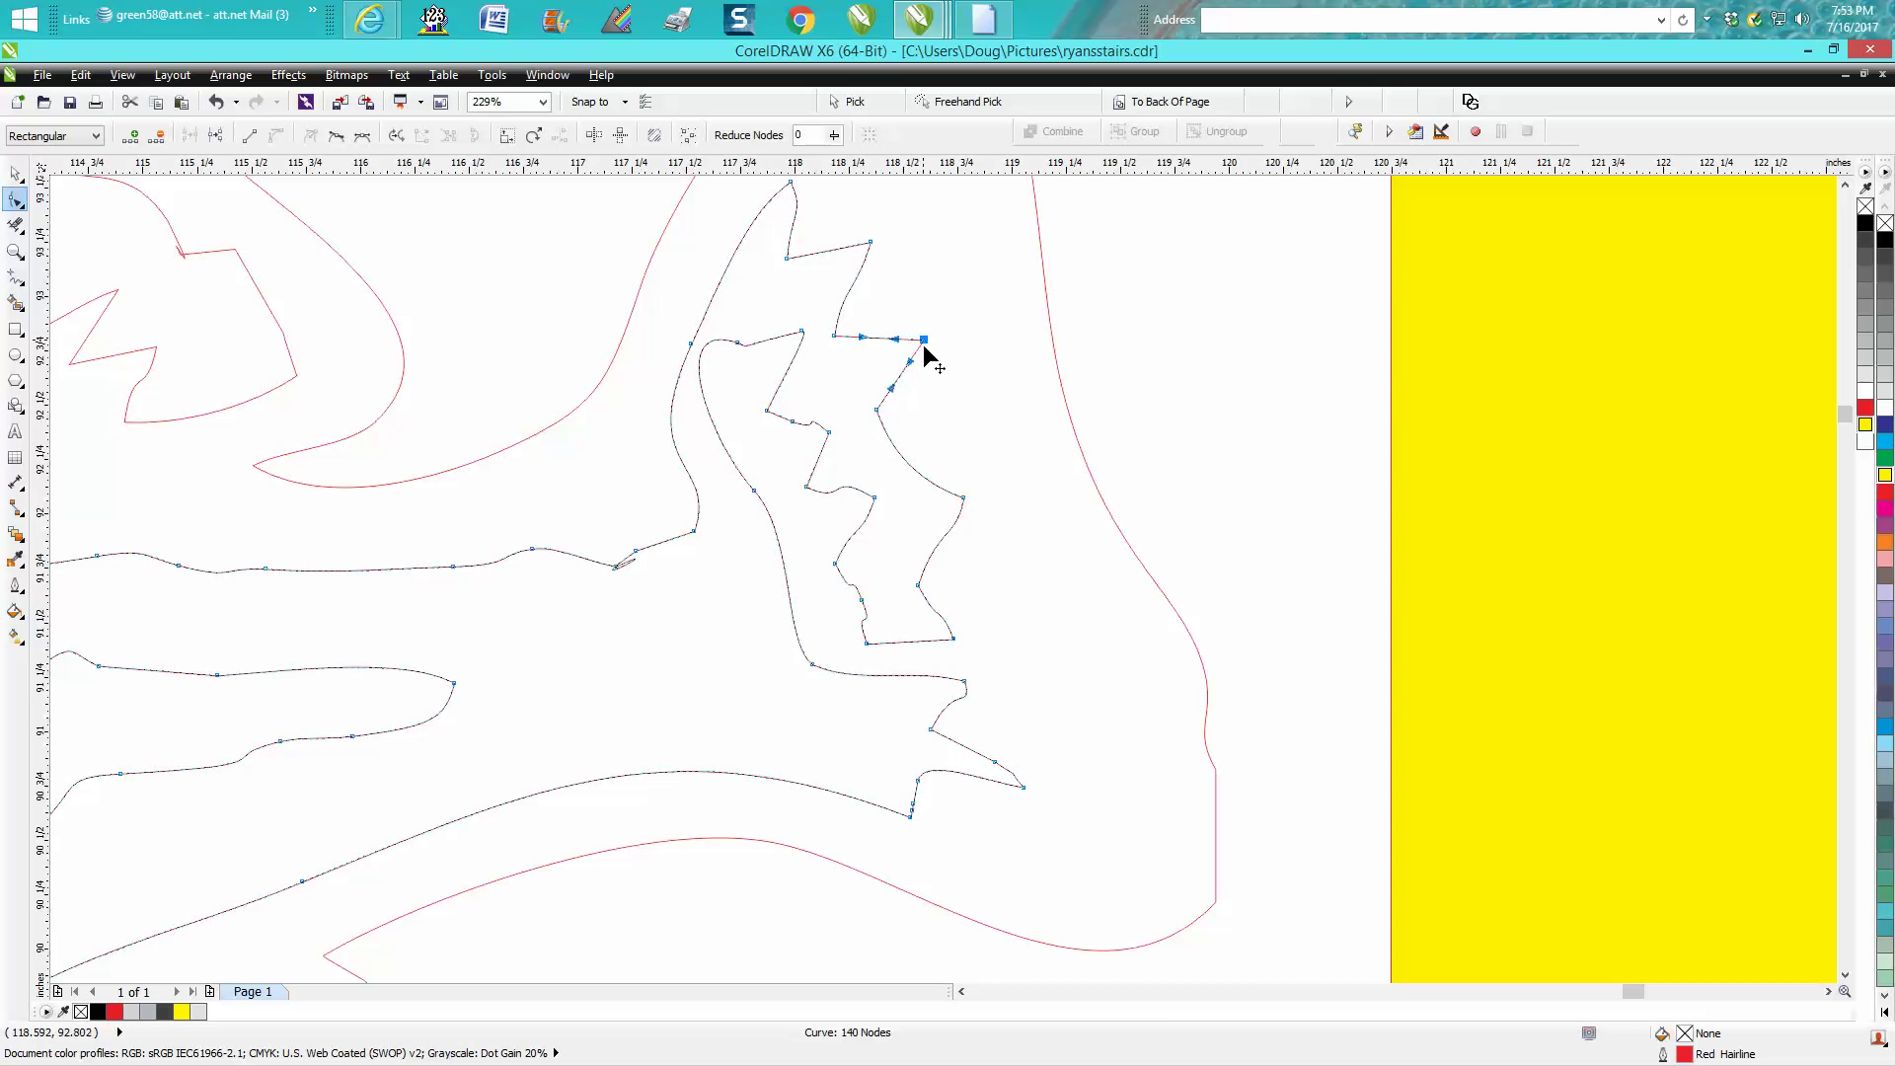
left_click_drag(913, 365, 971, 364)
left_click(976, 383)
key("Tab")
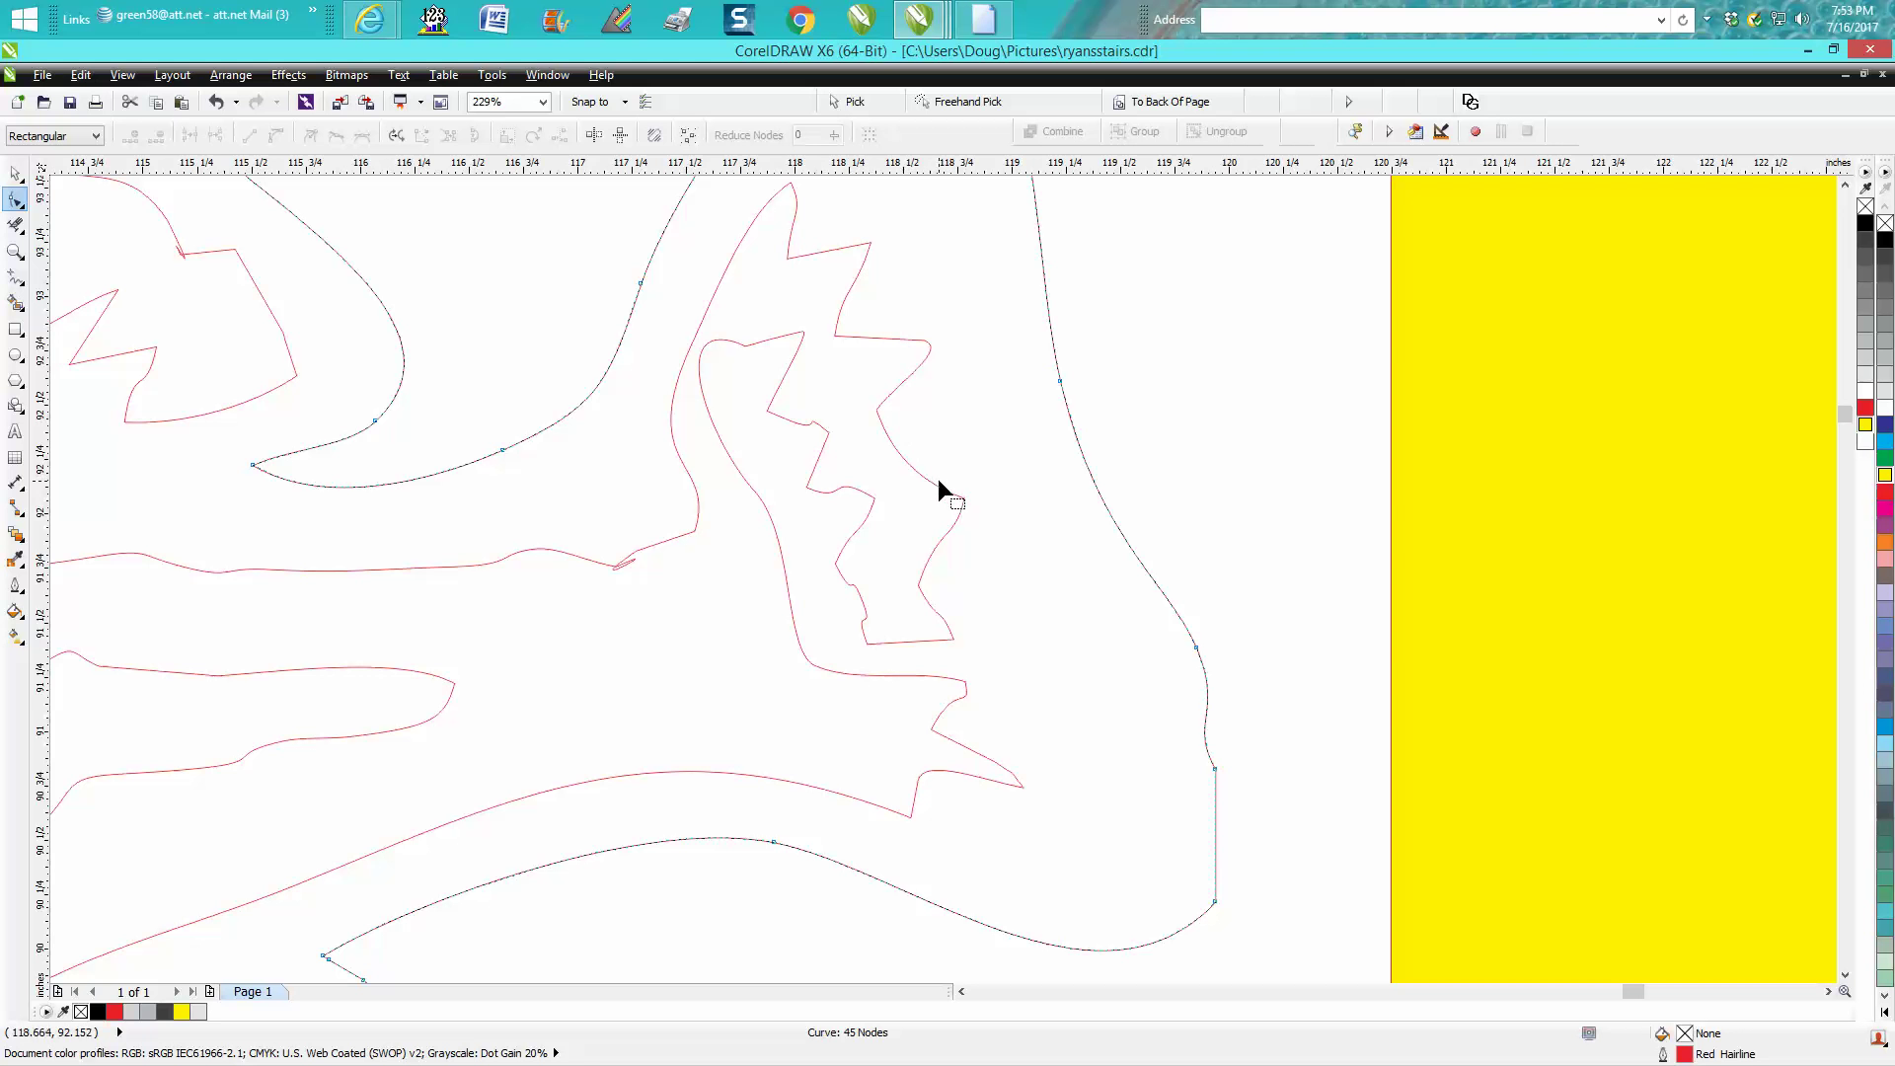
left_click(15, 251)
Step: Smooth the red line's small loop into a dip and delete a bend corner node, leaving 138 nodes
left_click_drag(570, 528, 681, 617)
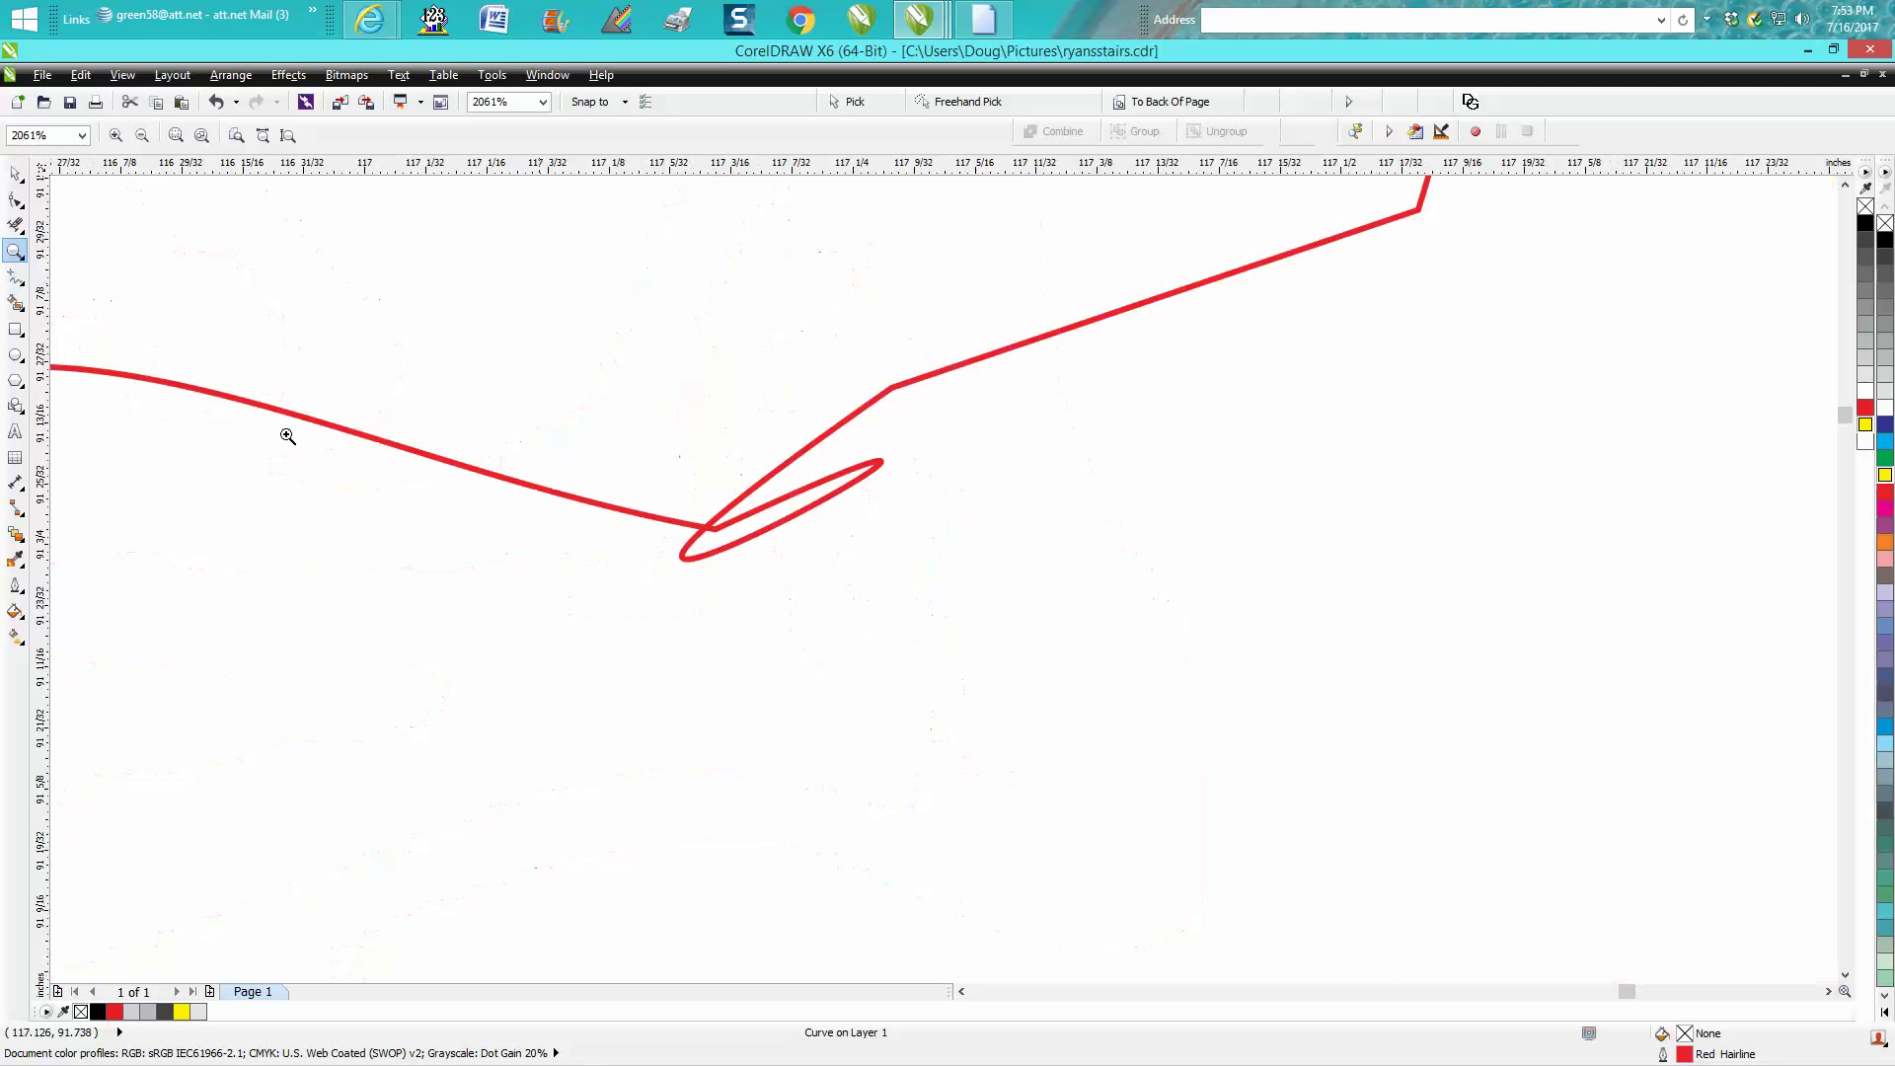
left_click(15, 199)
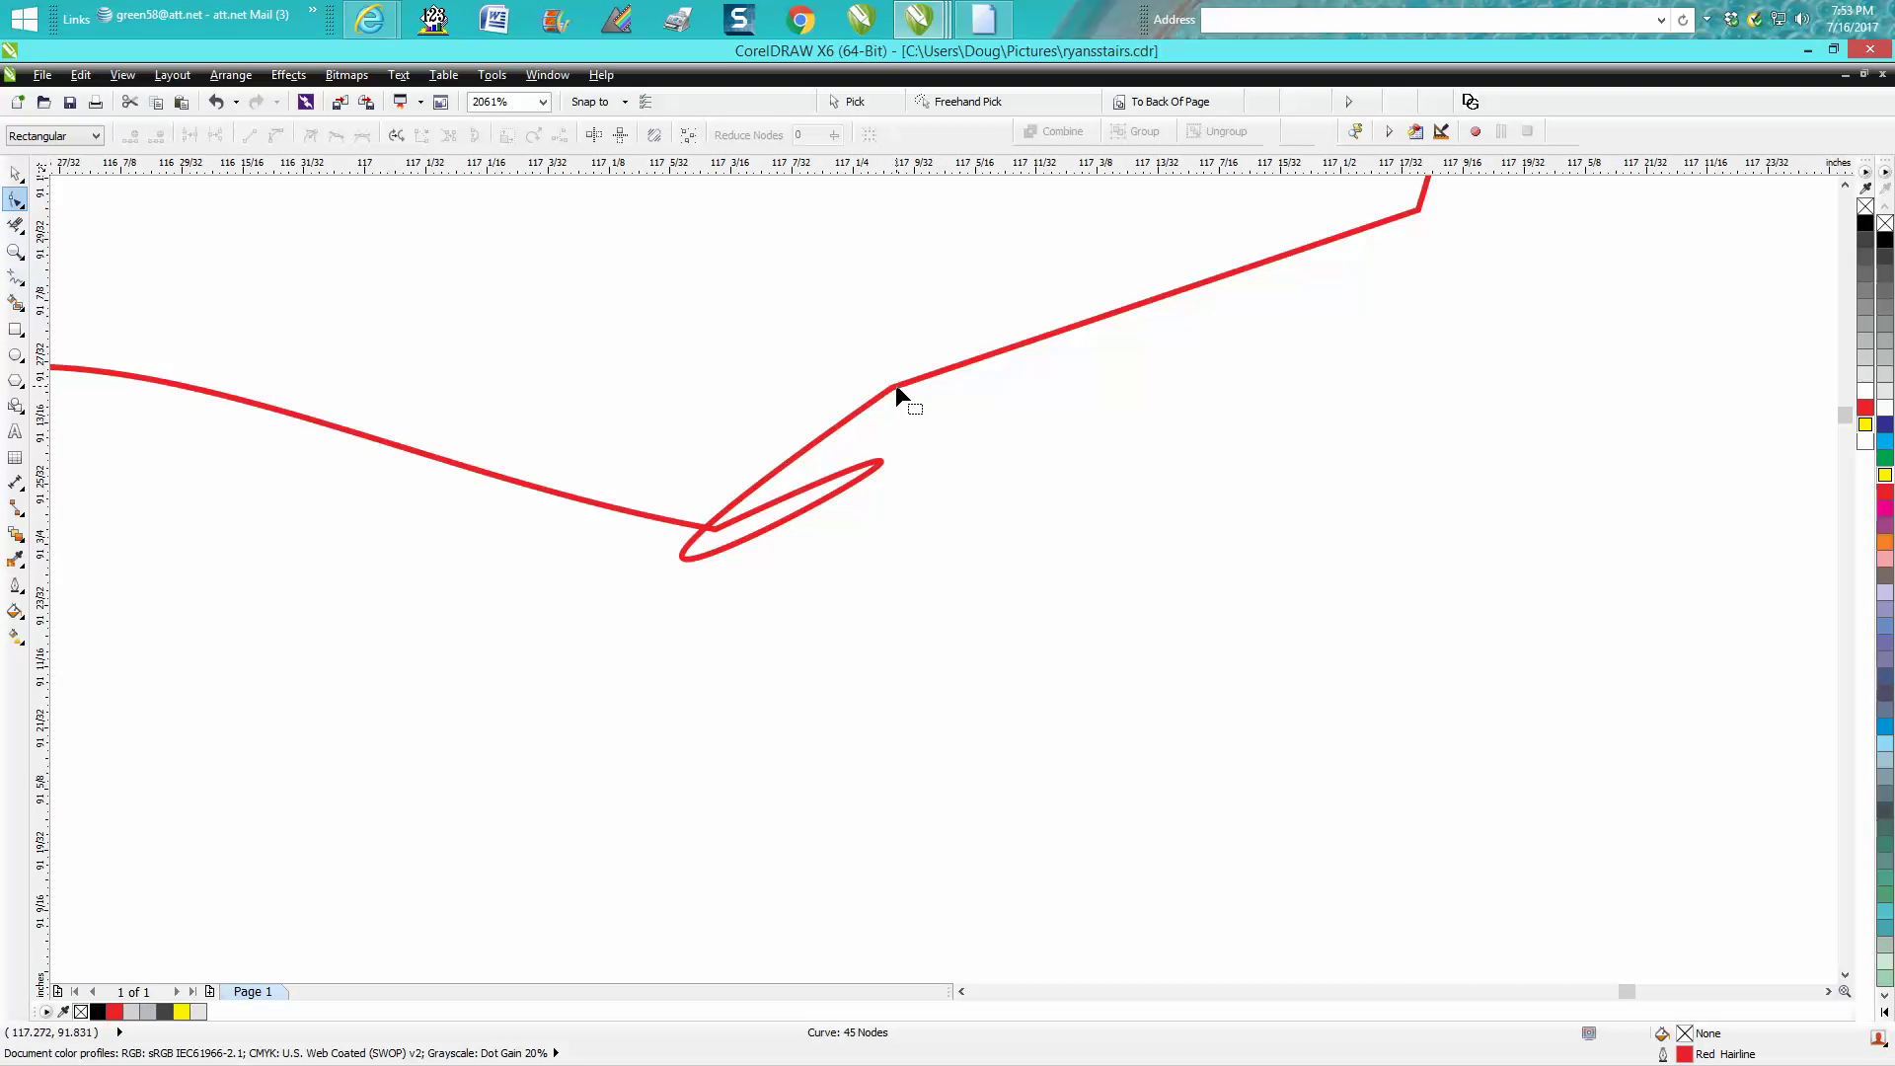
left_click_drag(548, 361, 934, 582)
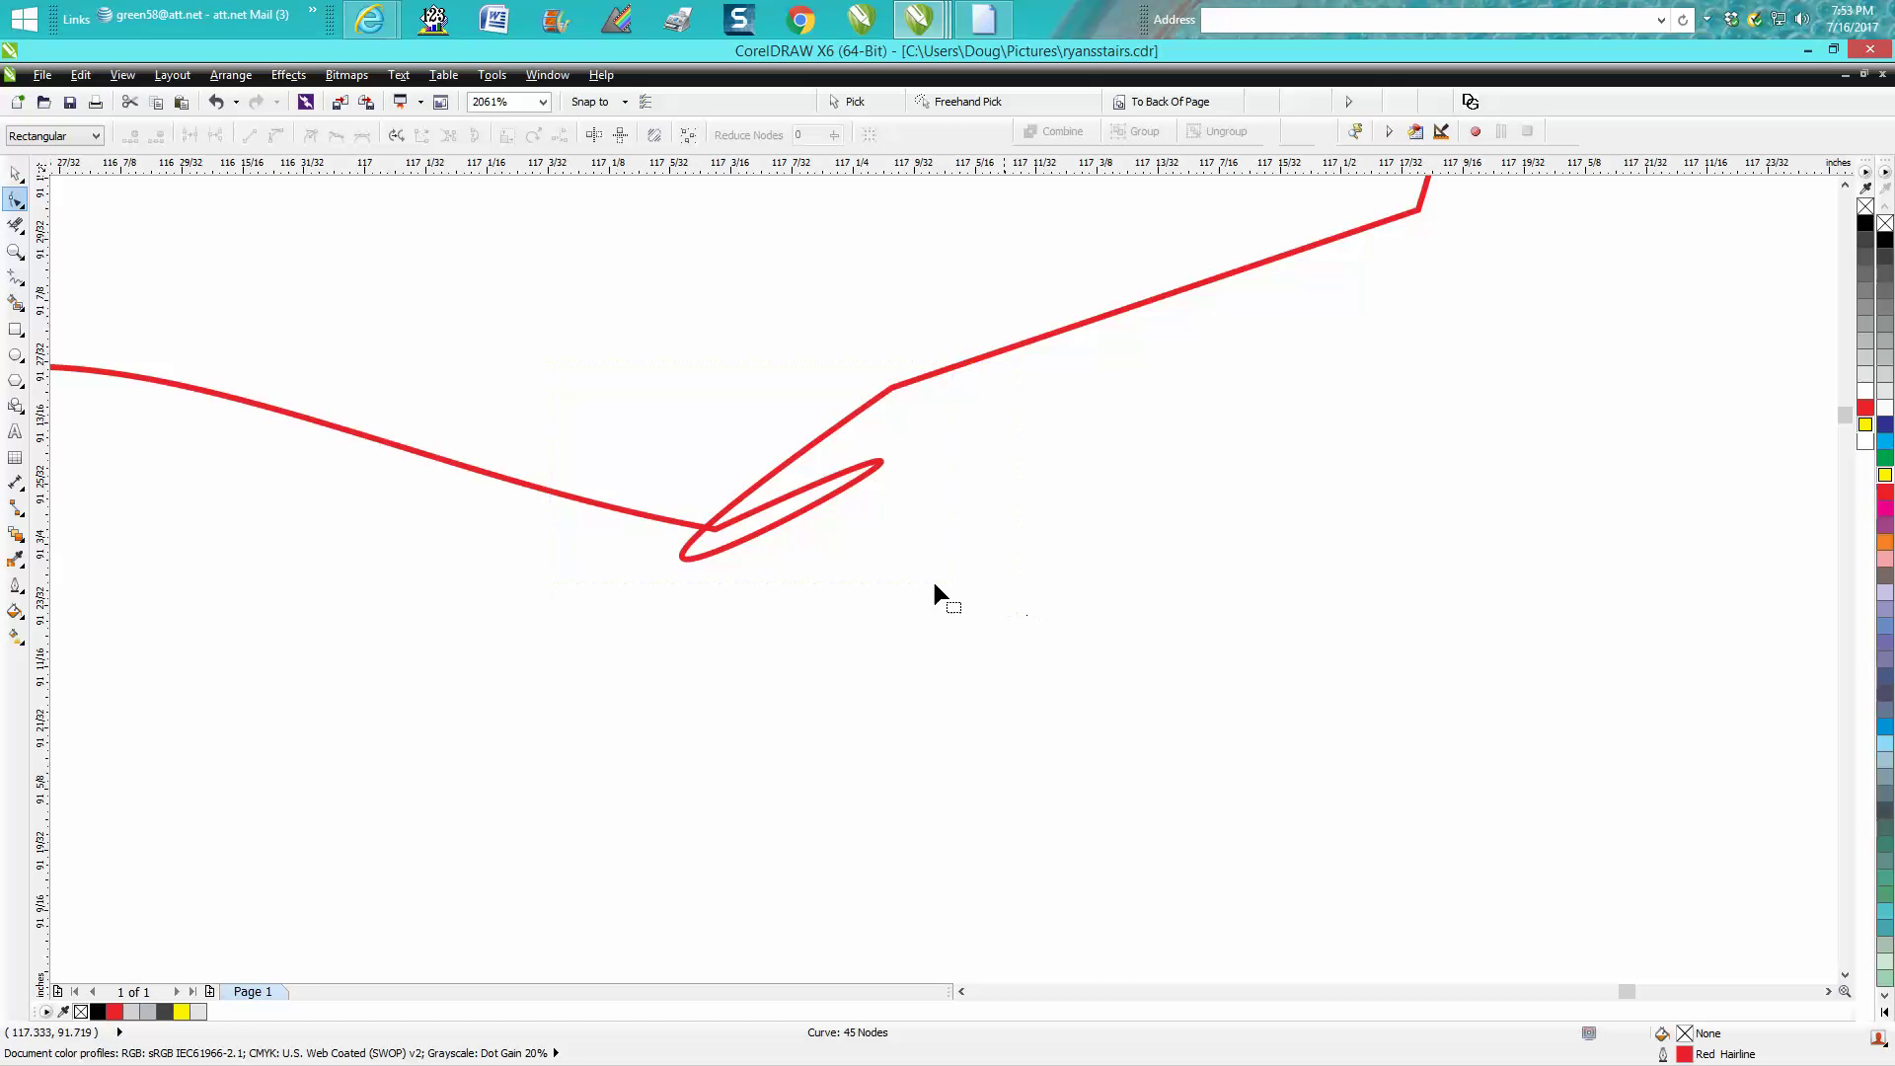
left_click(711, 530)
left_click(734, 551)
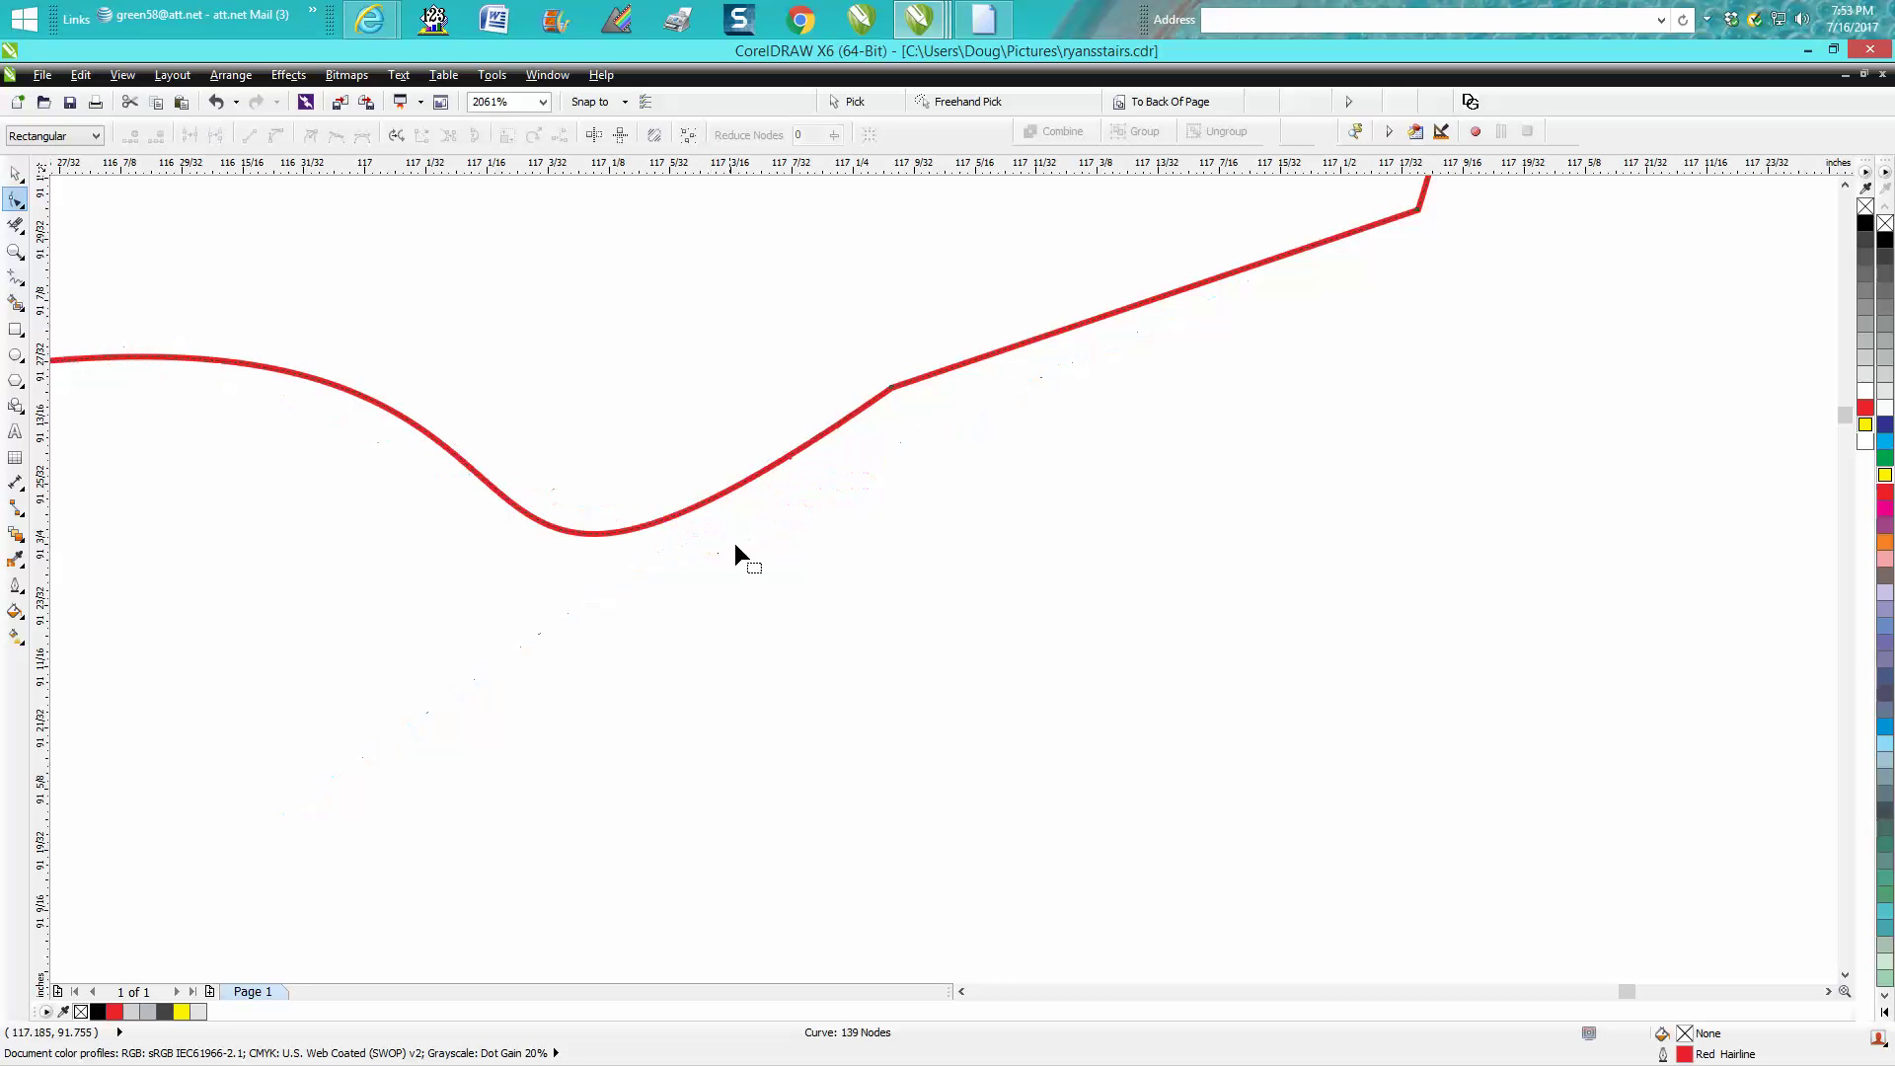
left_click(884, 399)
key("Delete")
scroll(915, 458, "down", 5)
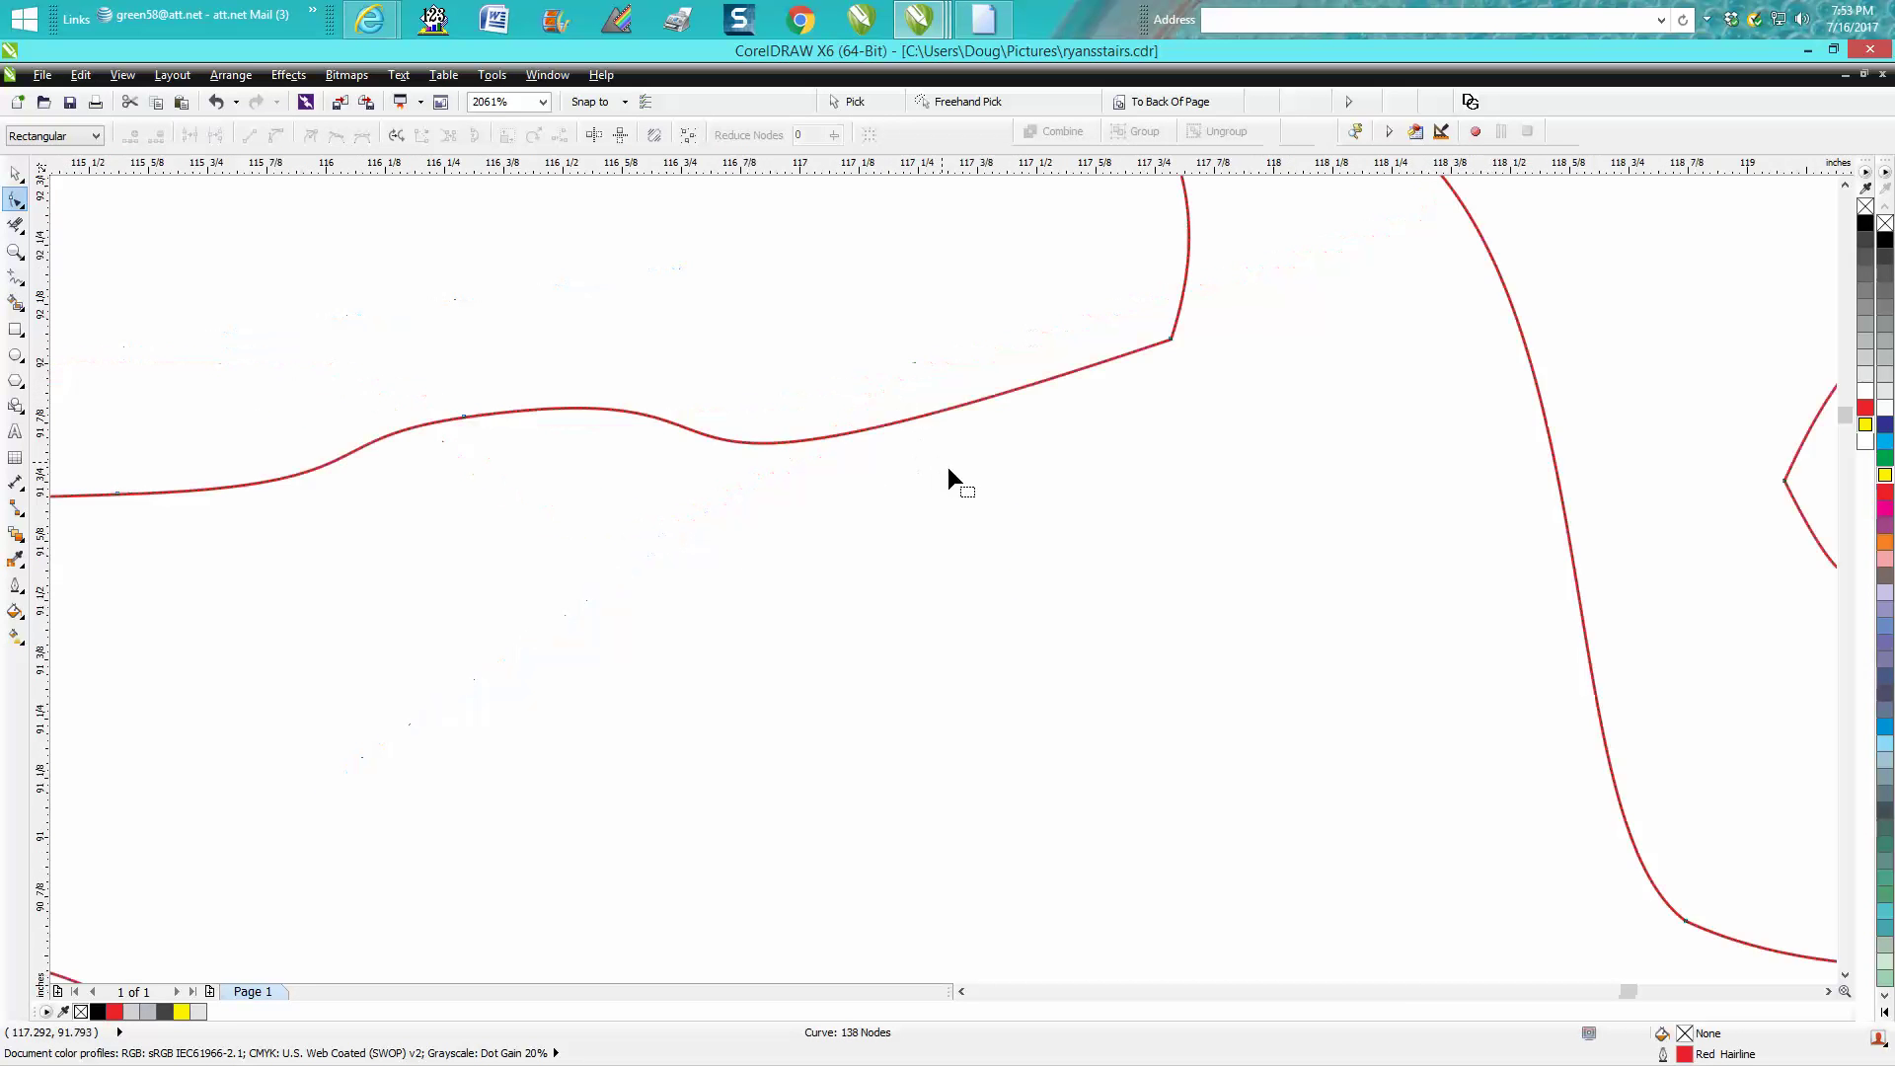
scroll(976, 497, "down", 2)
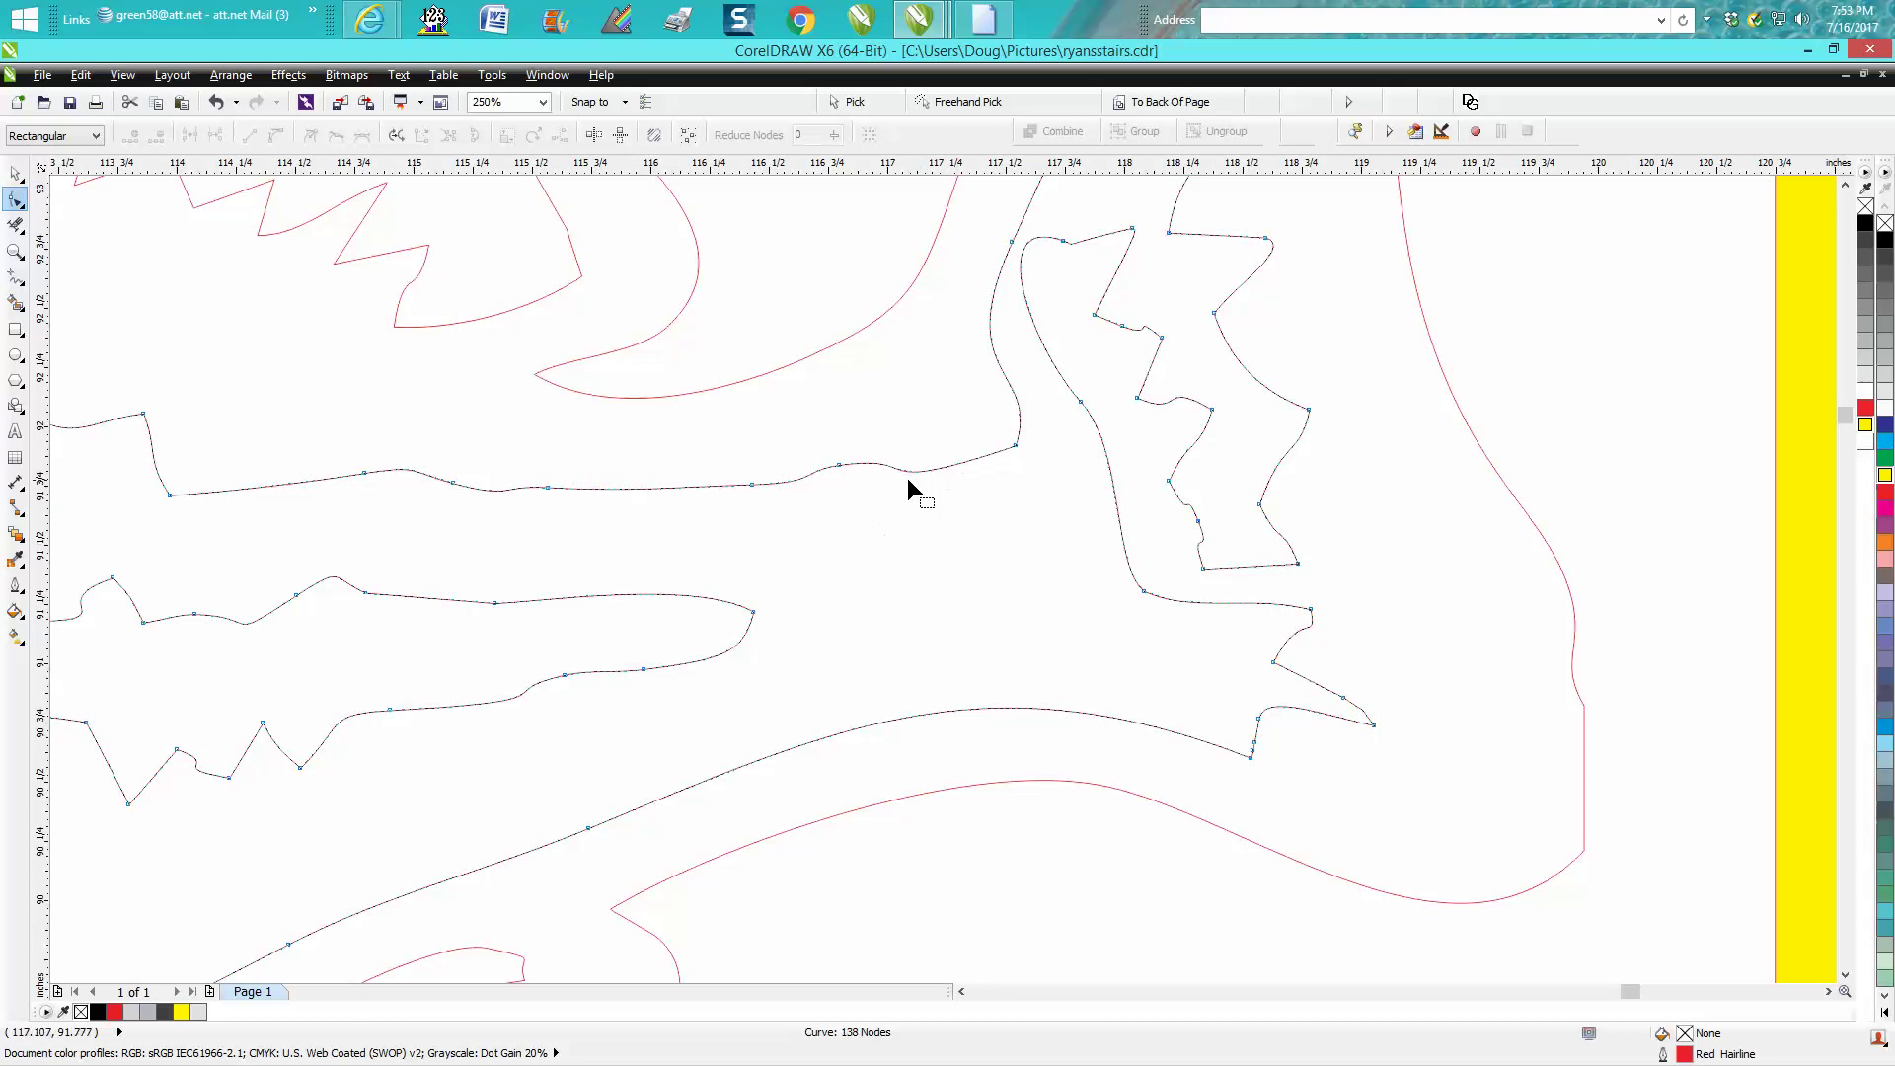
scroll(991, 547, "down", 2)
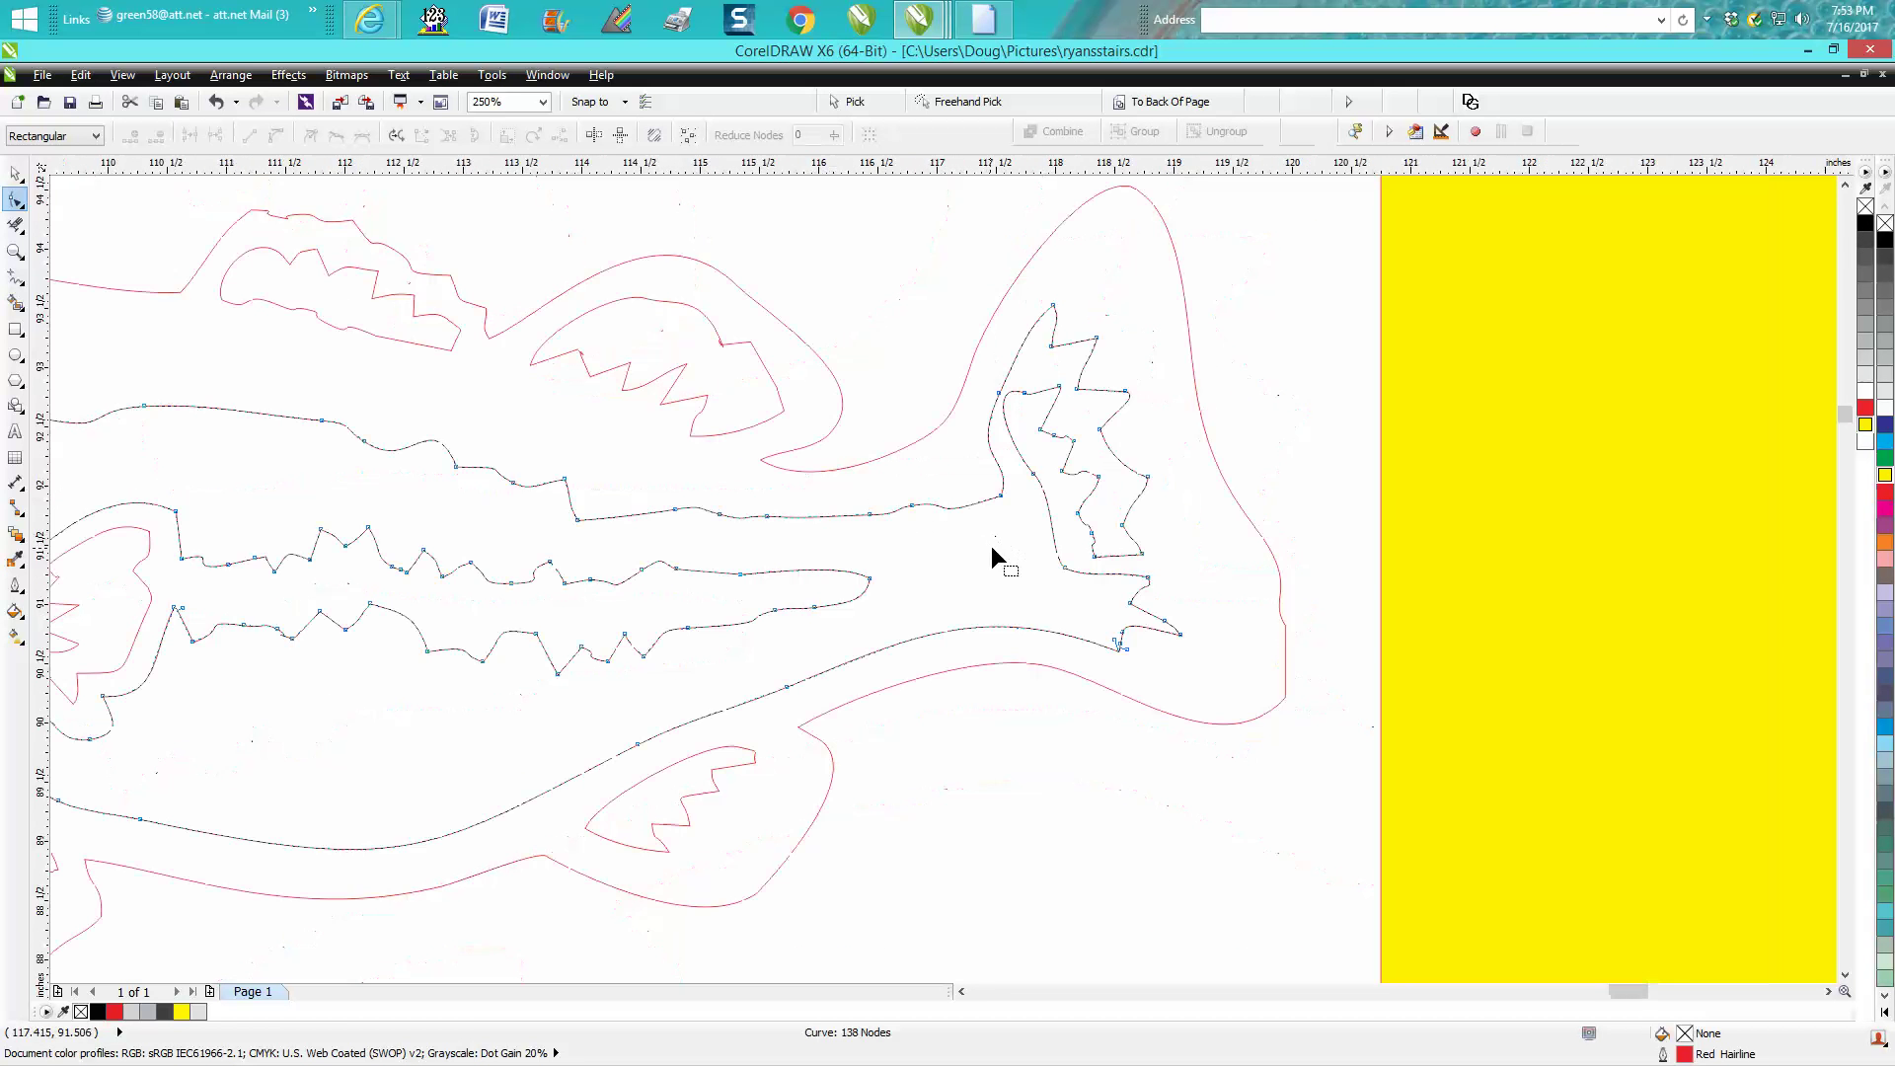
scroll(991, 547, "down", 2)
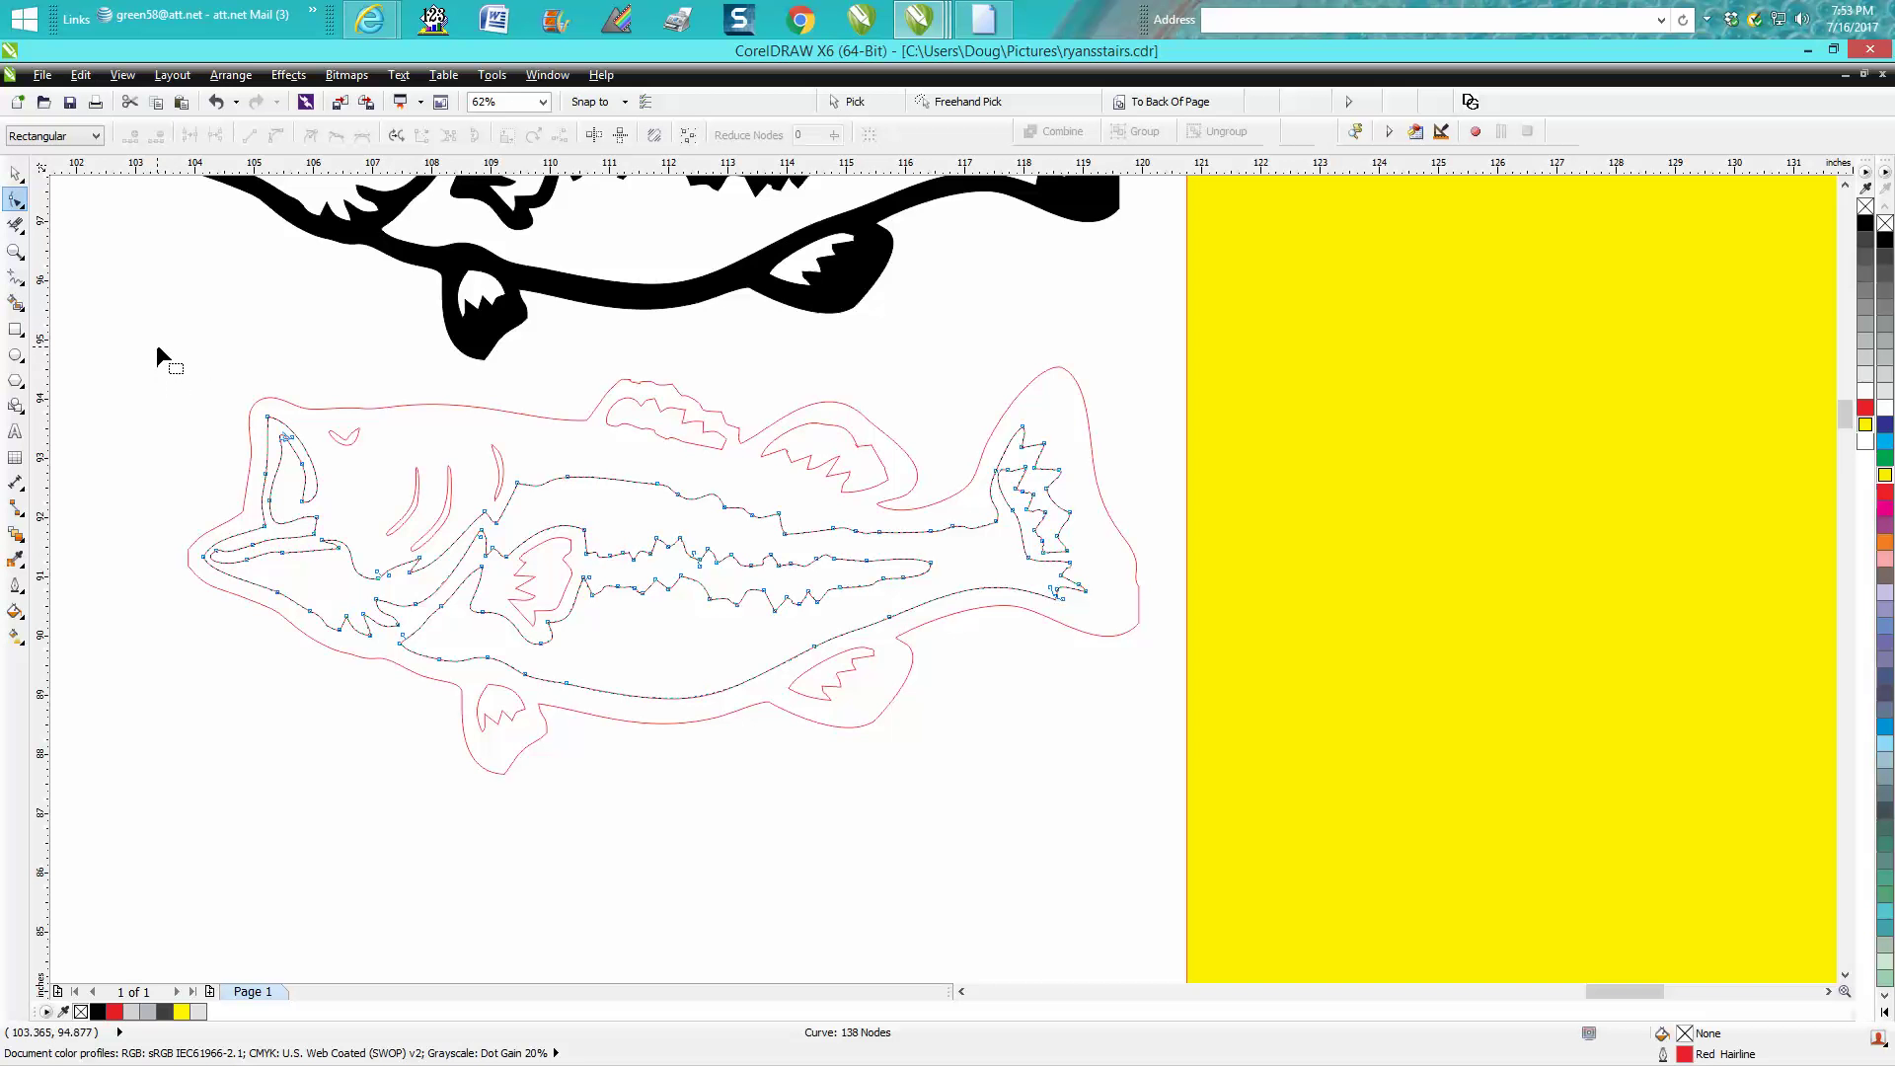
Step: Apply Reduce Nodes of 20 to all nodes of the inner fish curve
left_click_drag(156, 336, 1177, 778)
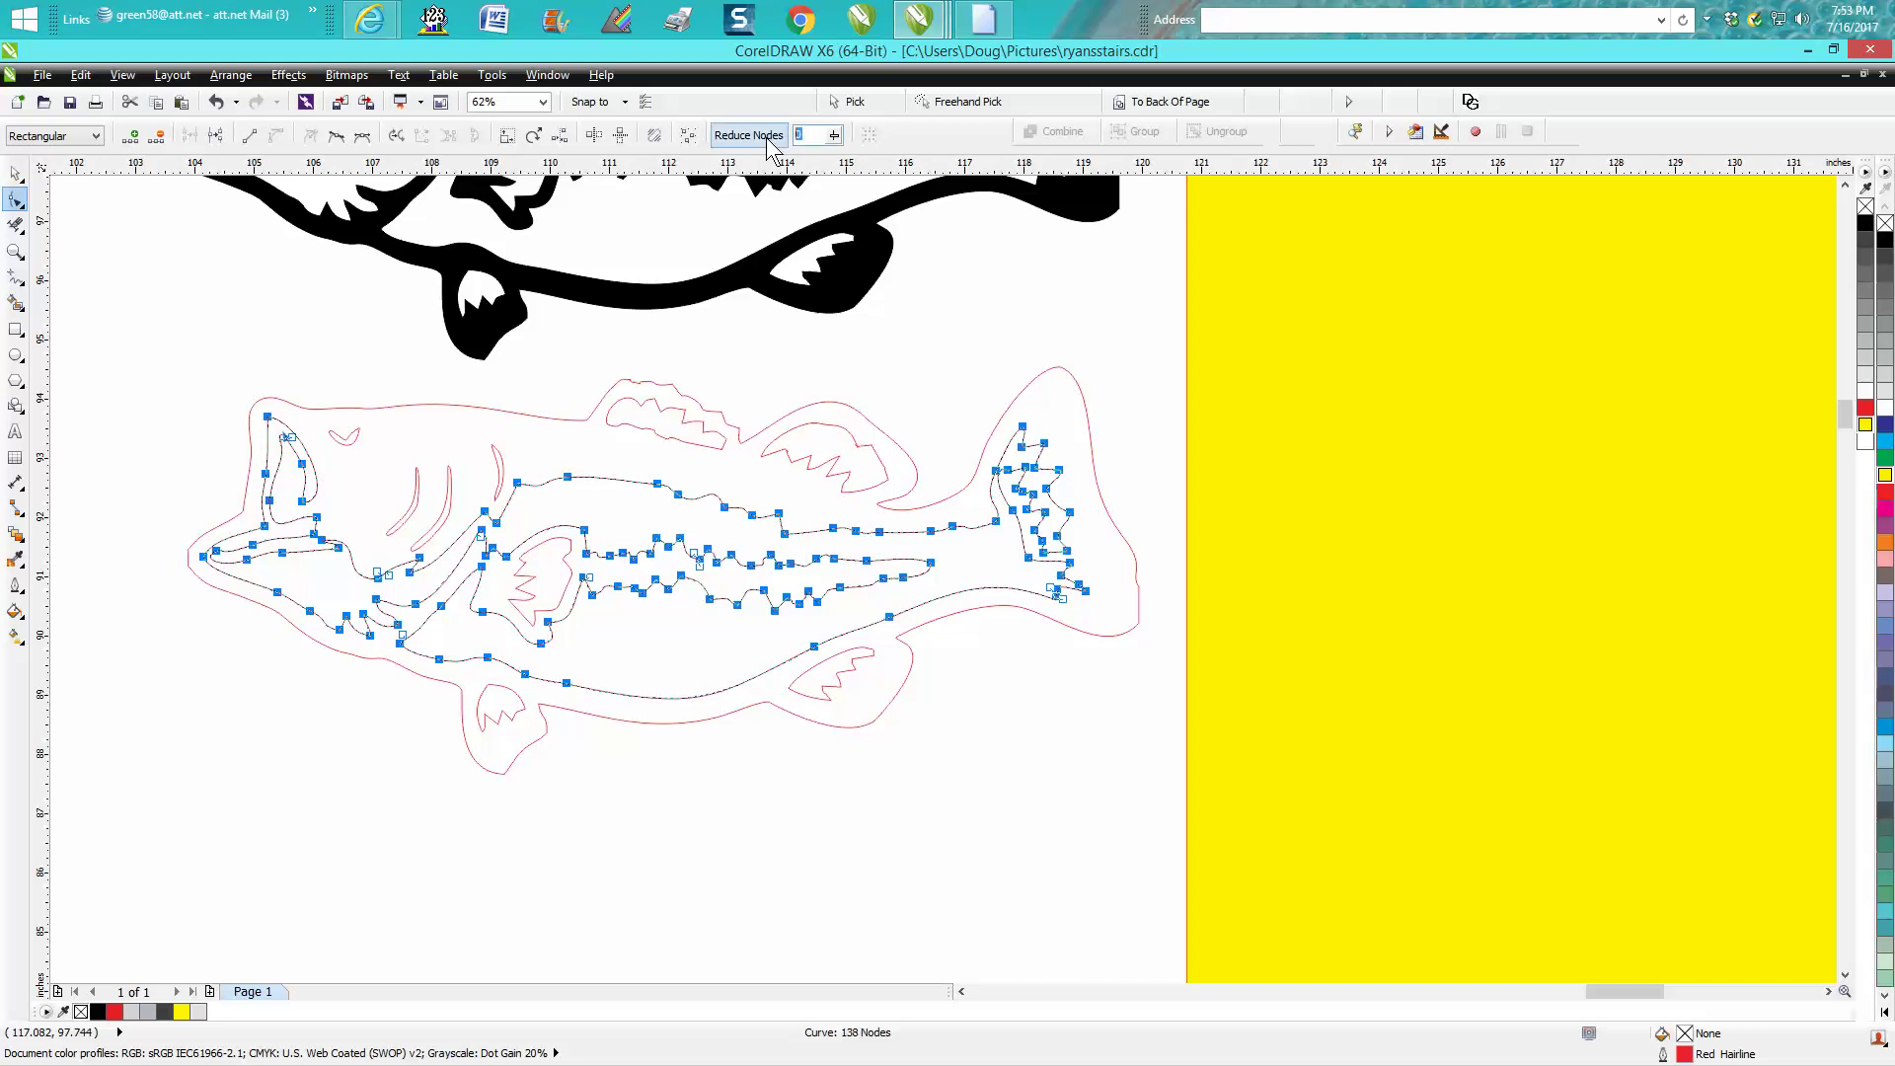
double_click(802, 135)
type("20")
key("Return")
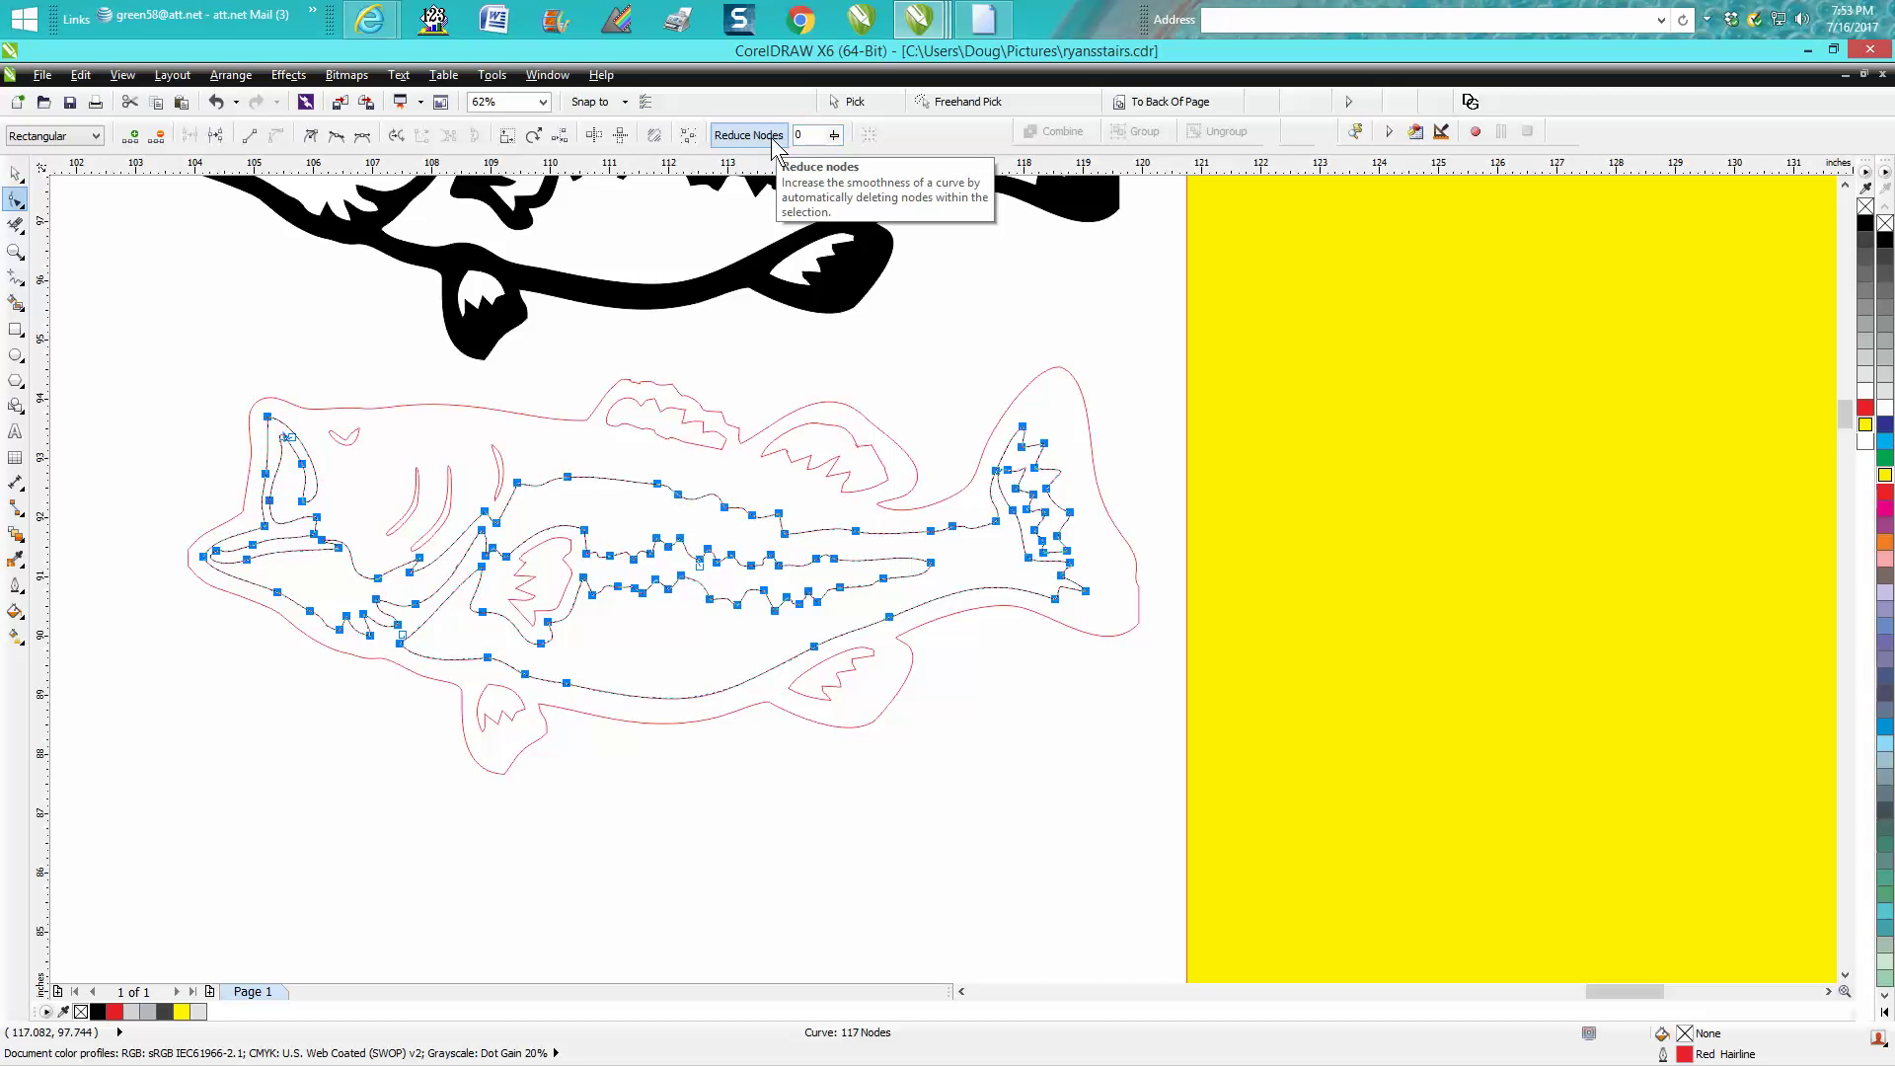
left_click(924, 324)
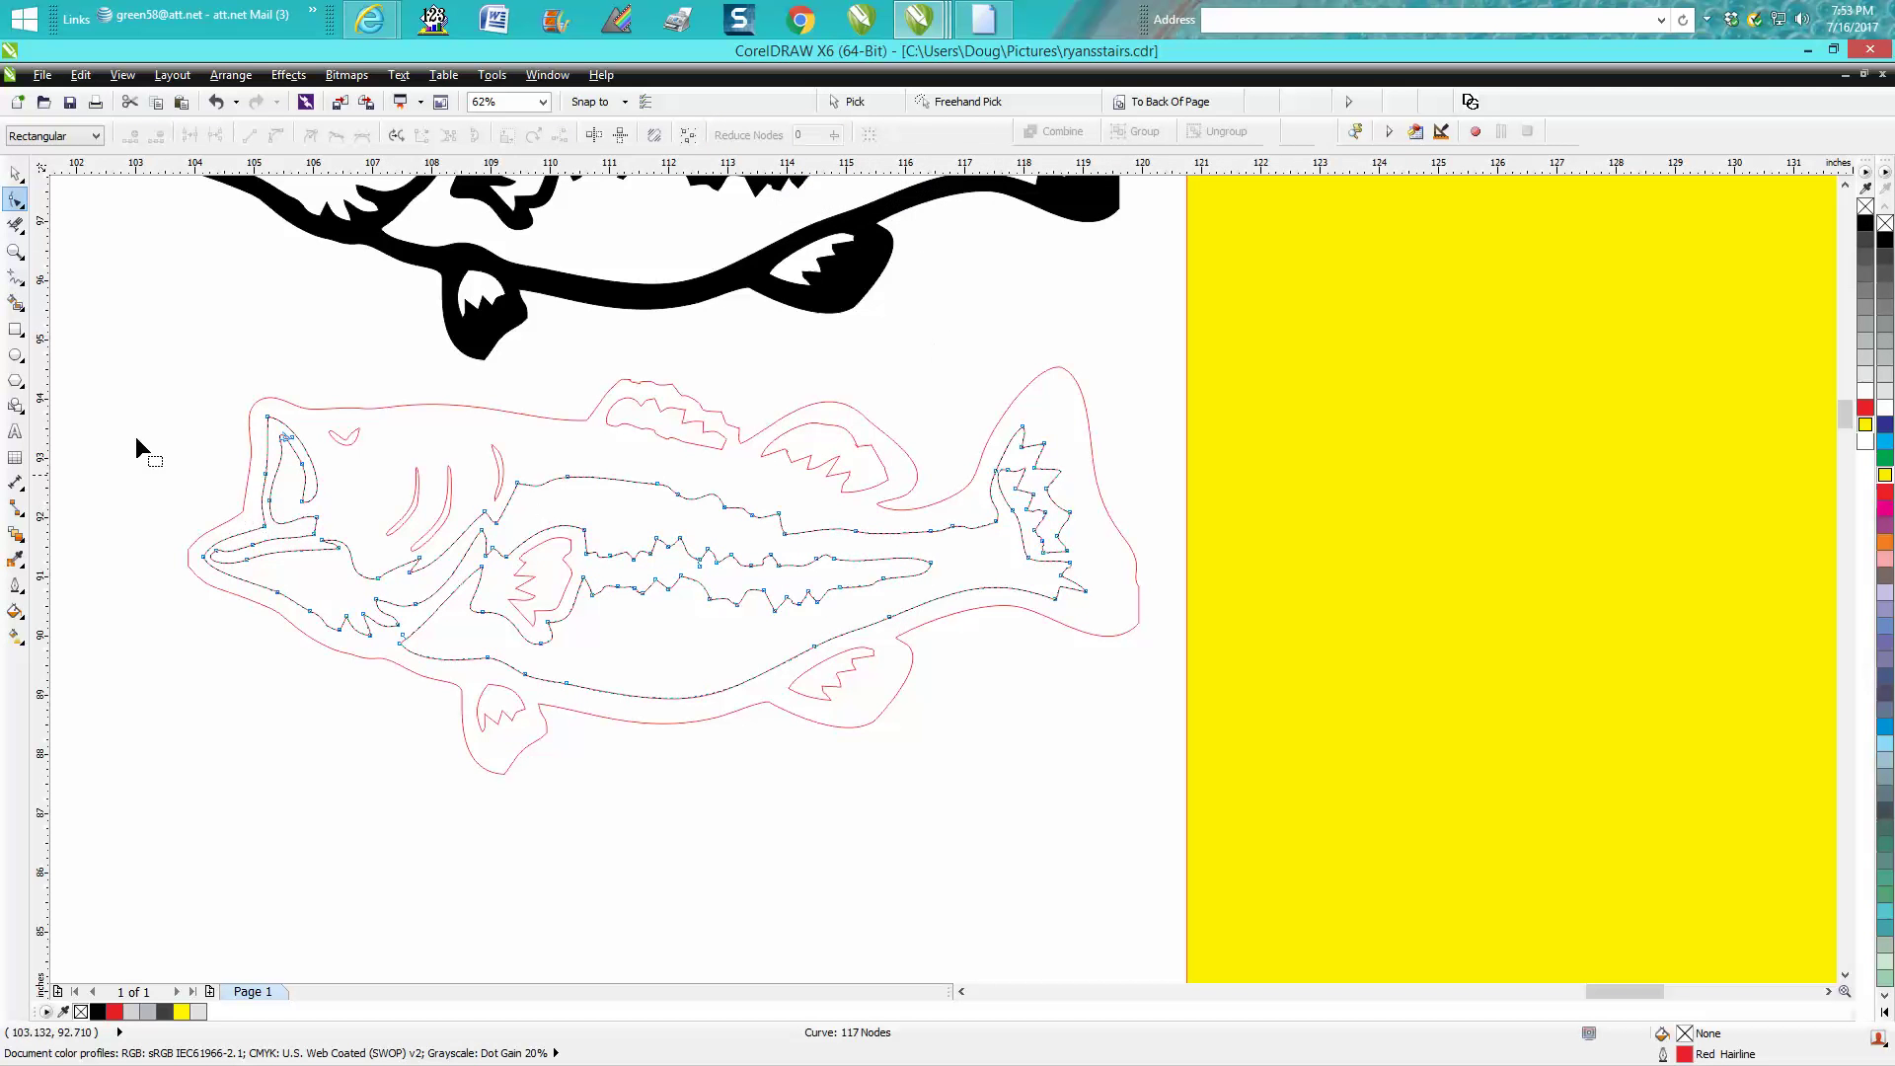
Step: Reapply Reduce Nodes 20 to the whole curve, bringing it to 117 nodes, then select the outer outline
left_click_drag(168, 371, 1204, 709)
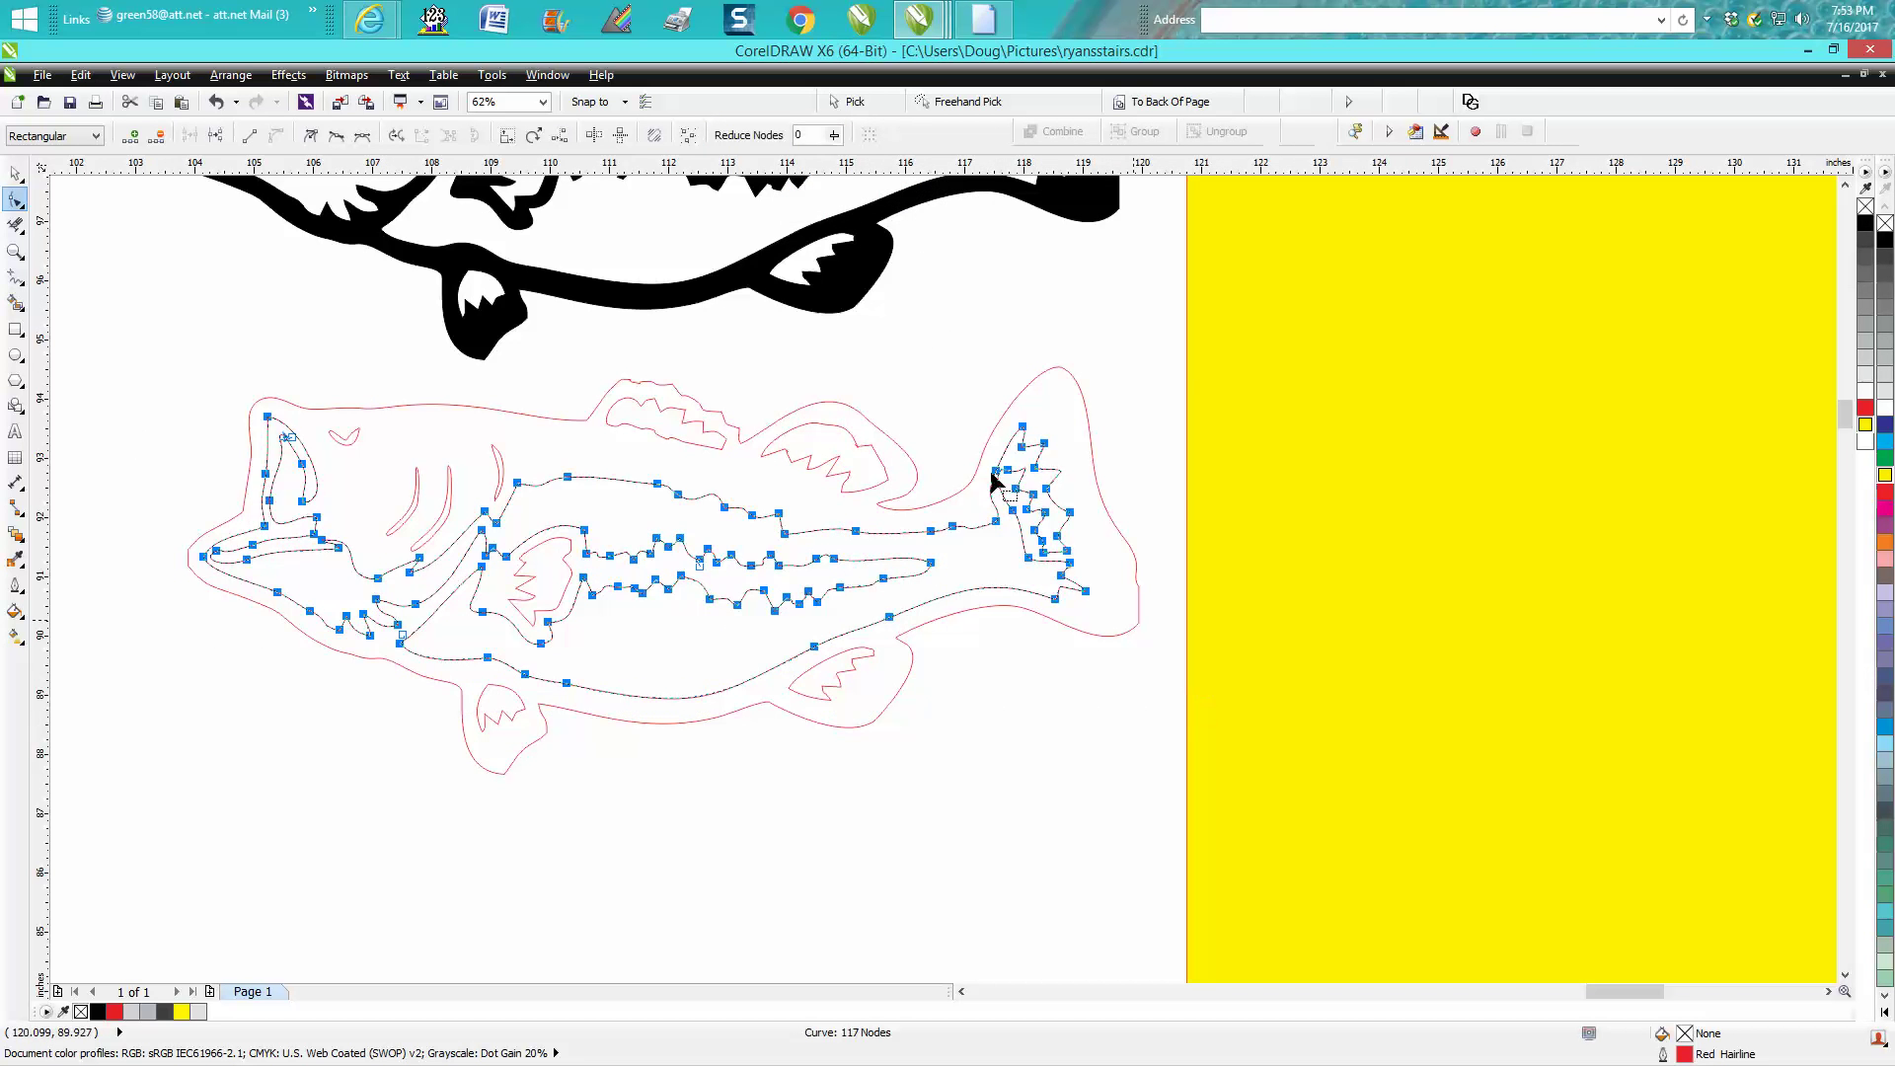
left_click(808, 135)
type("20")
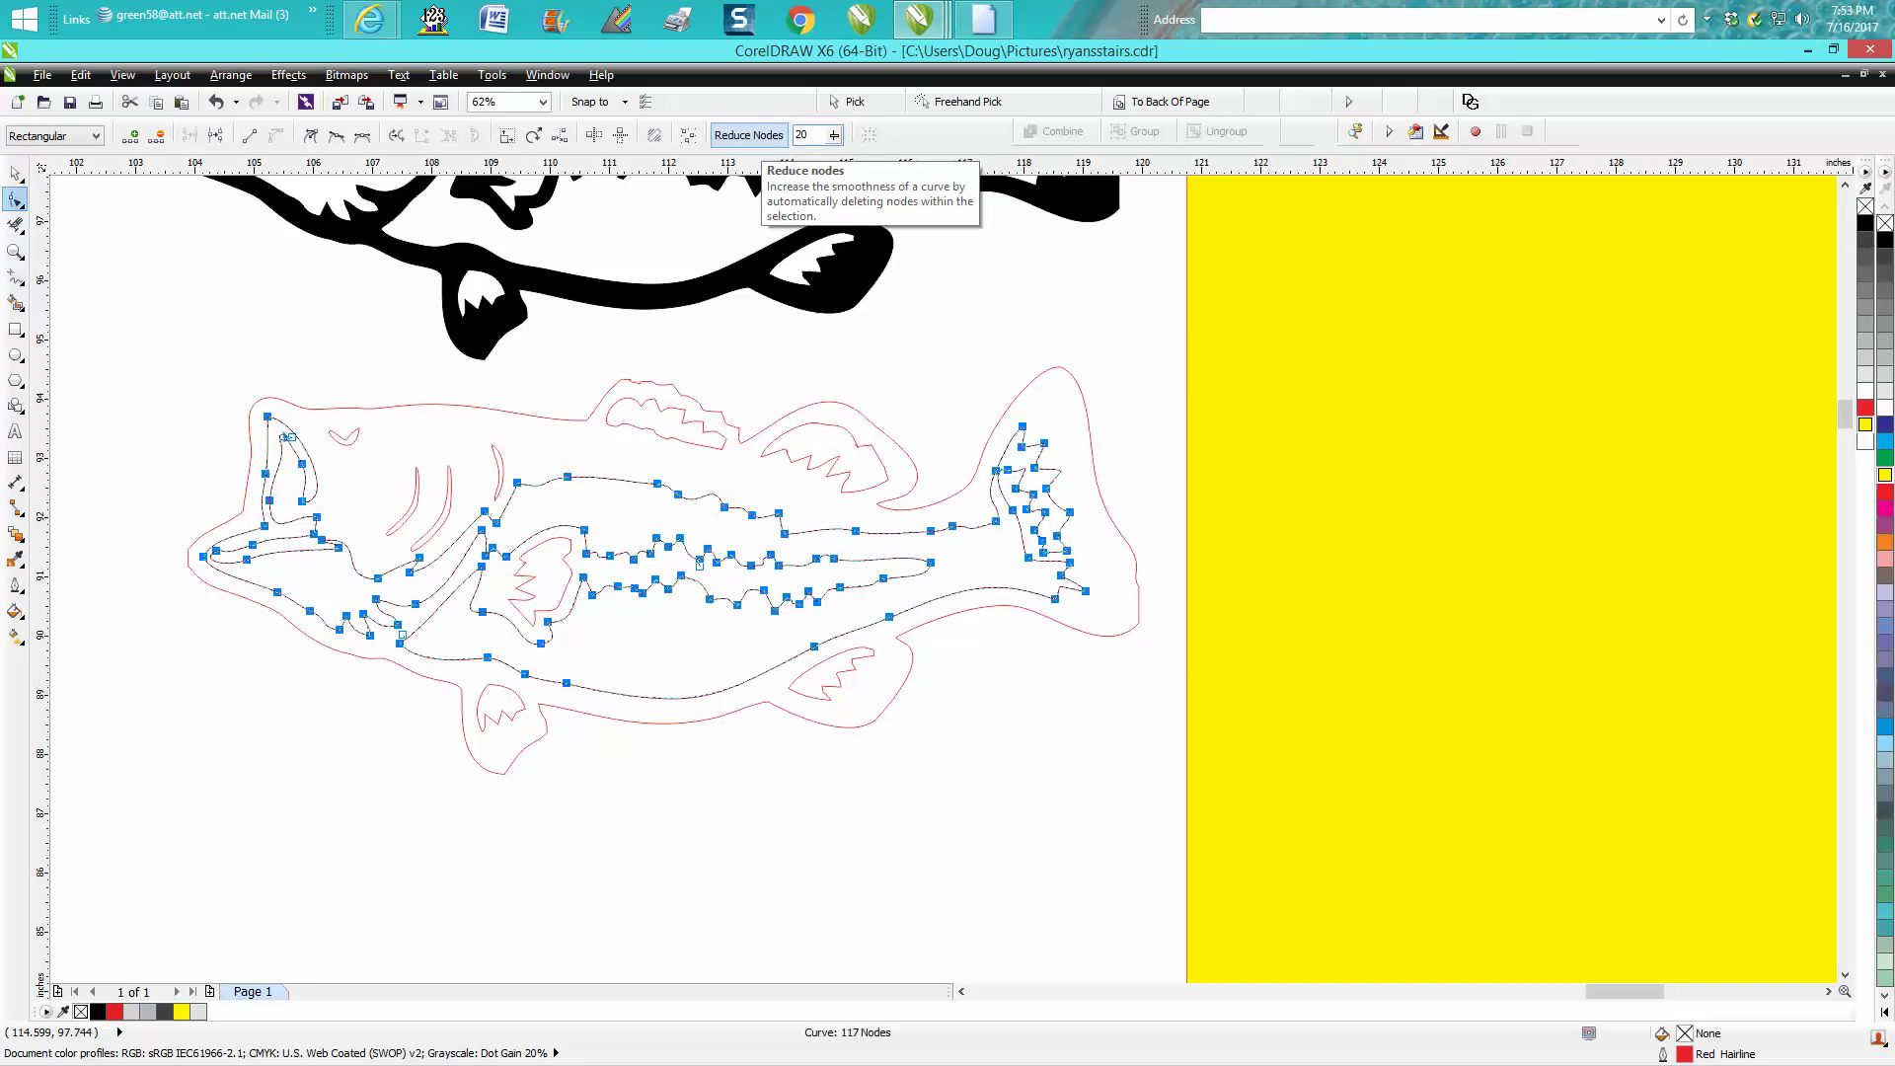
left_click(752, 144)
left_click(817, 363)
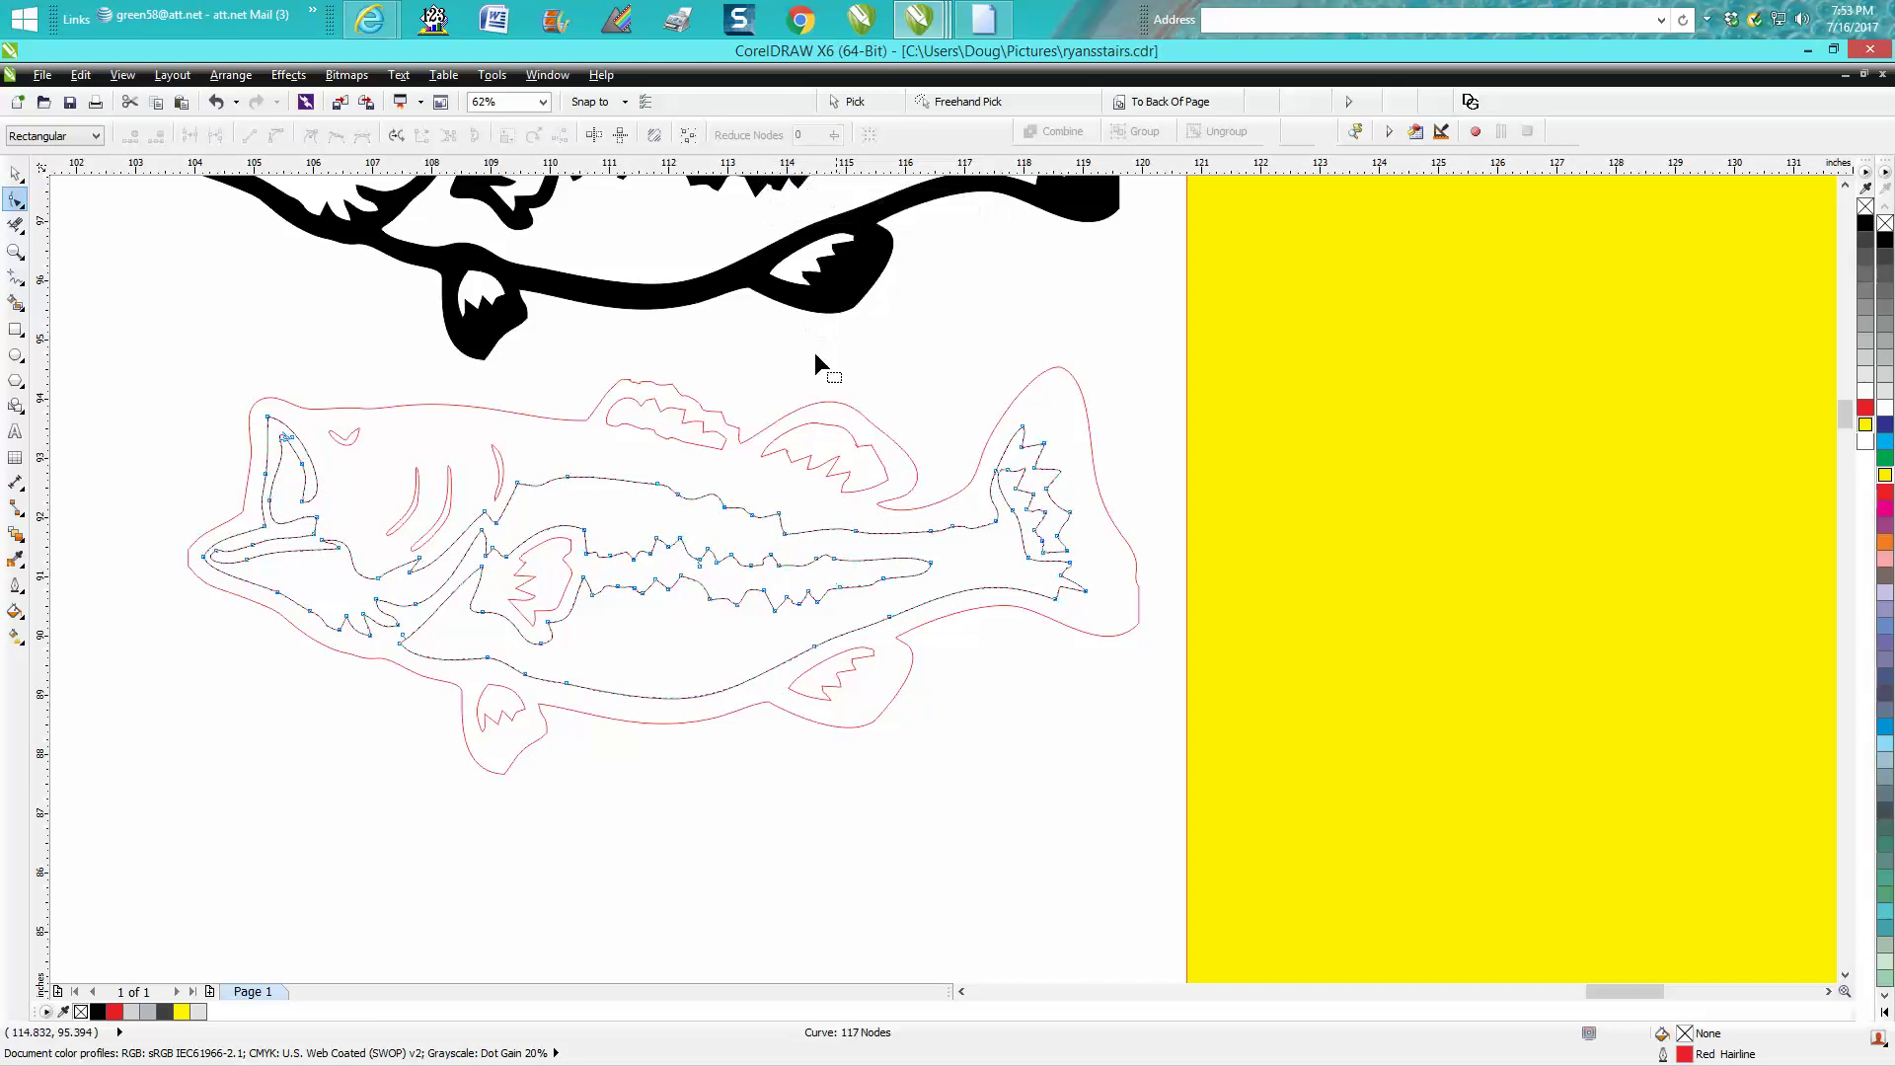
left_click(735, 441)
left_click(15, 251)
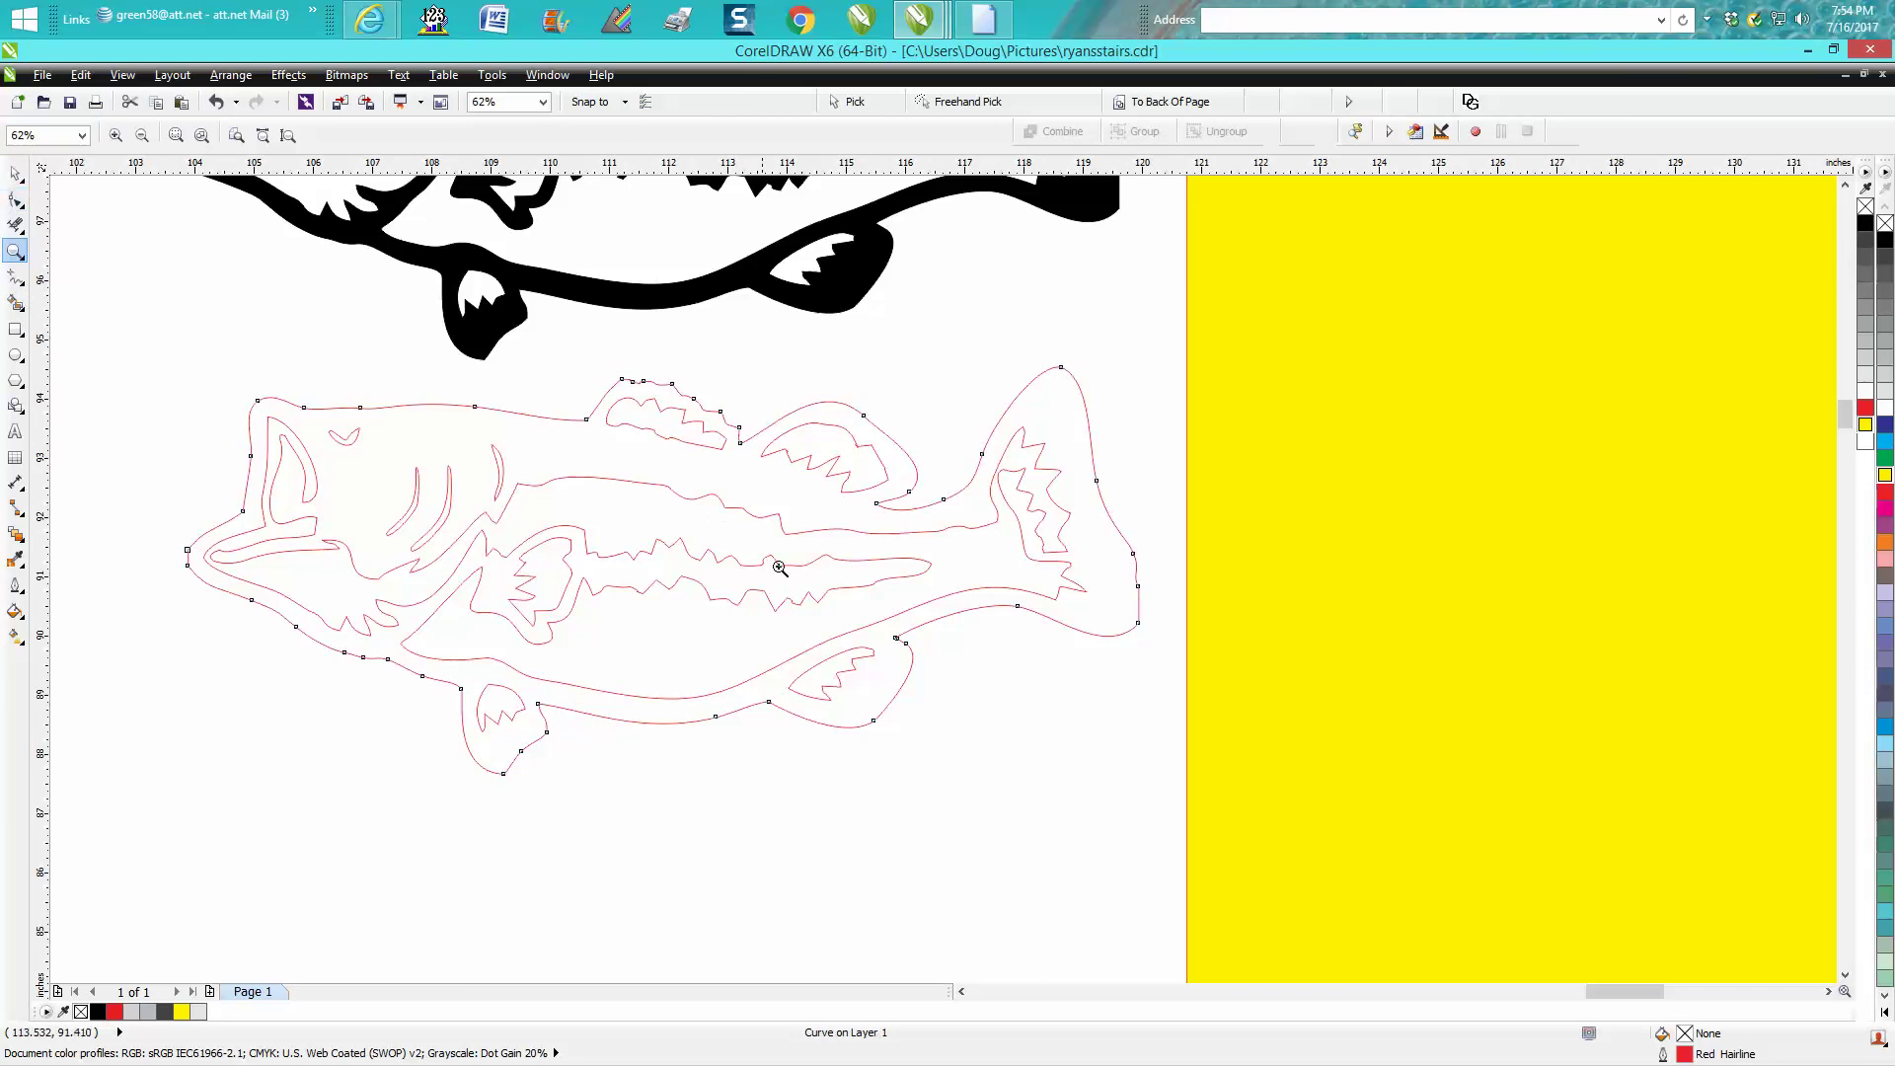
Step: Delete the extra node below the lower fin corner of the outer outline, leaving 44 nodes
left_click_drag(801, 579, 1023, 732)
left_click_drag(834, 457, 984, 598)
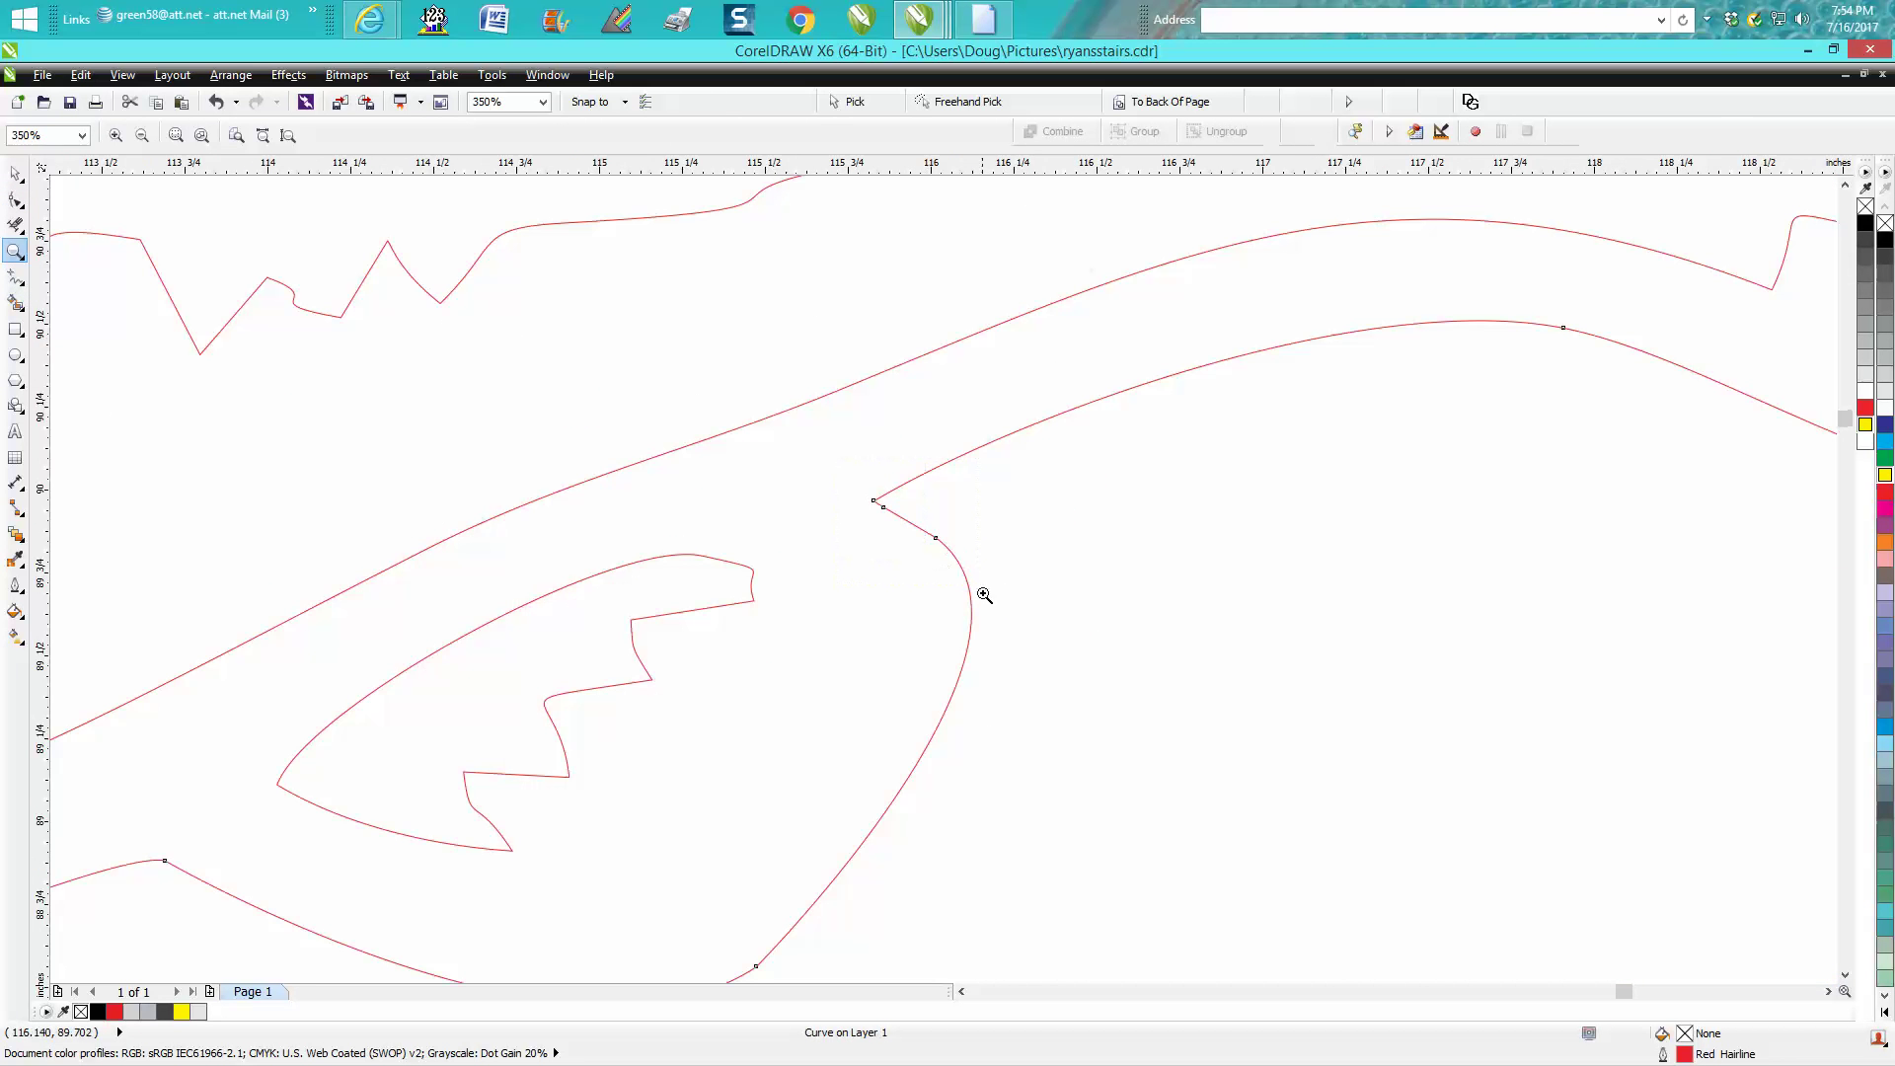
left_click(15, 200)
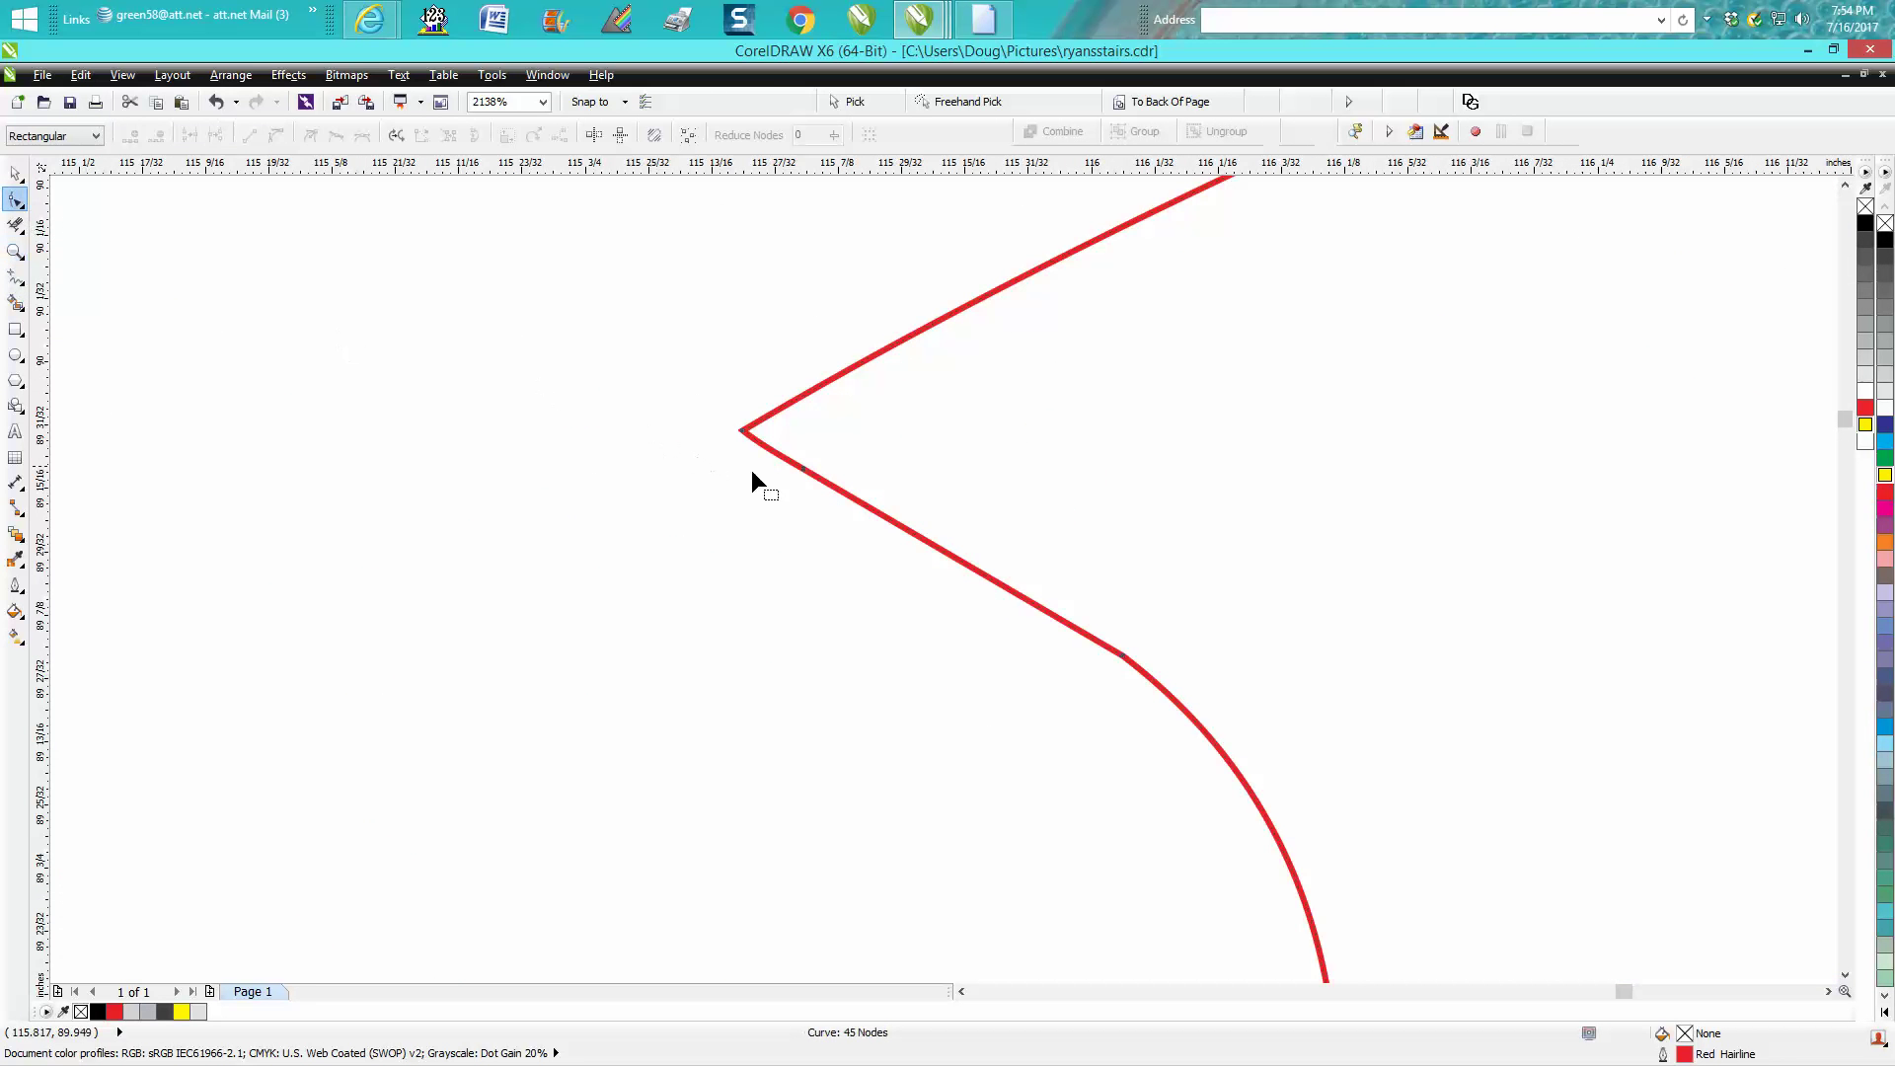
left_click(804, 471)
key("Delete")
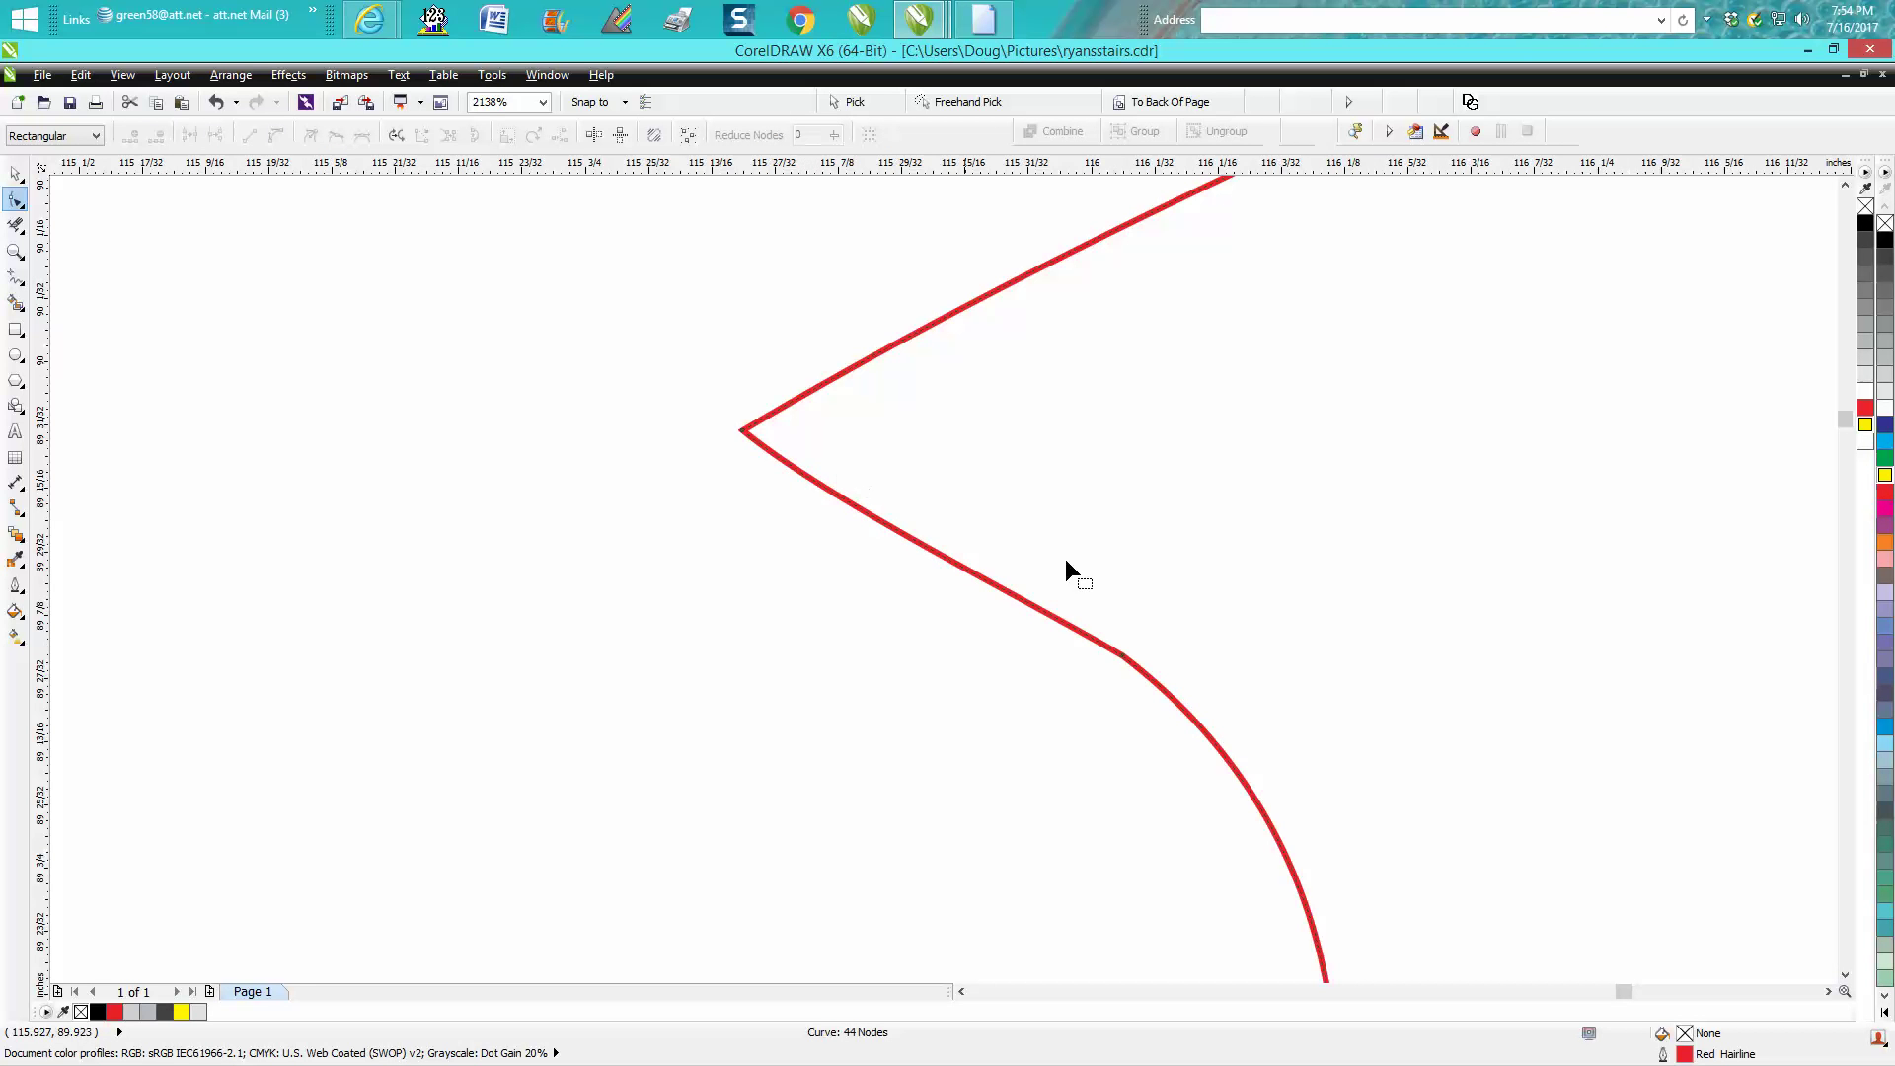
scroll(1079, 592, "down", 5)
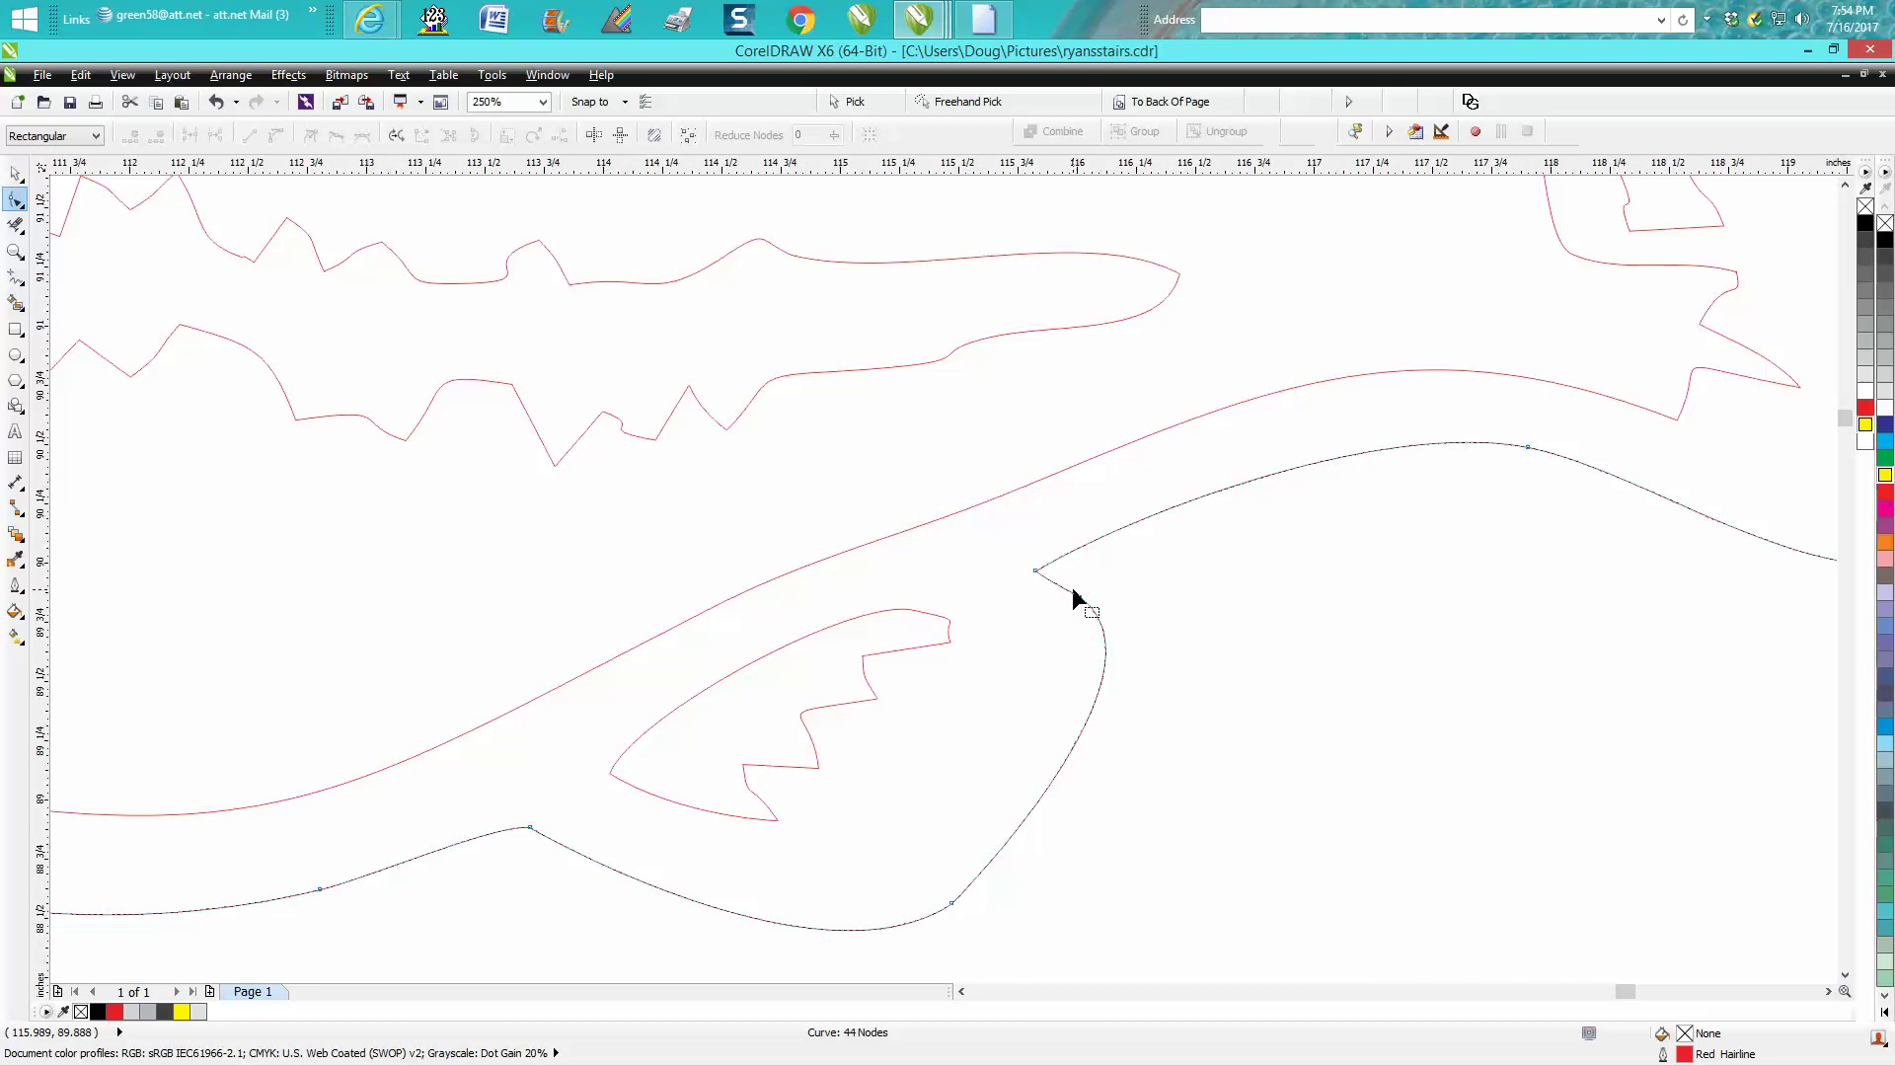
scroll(1051, 765, "down", 3)
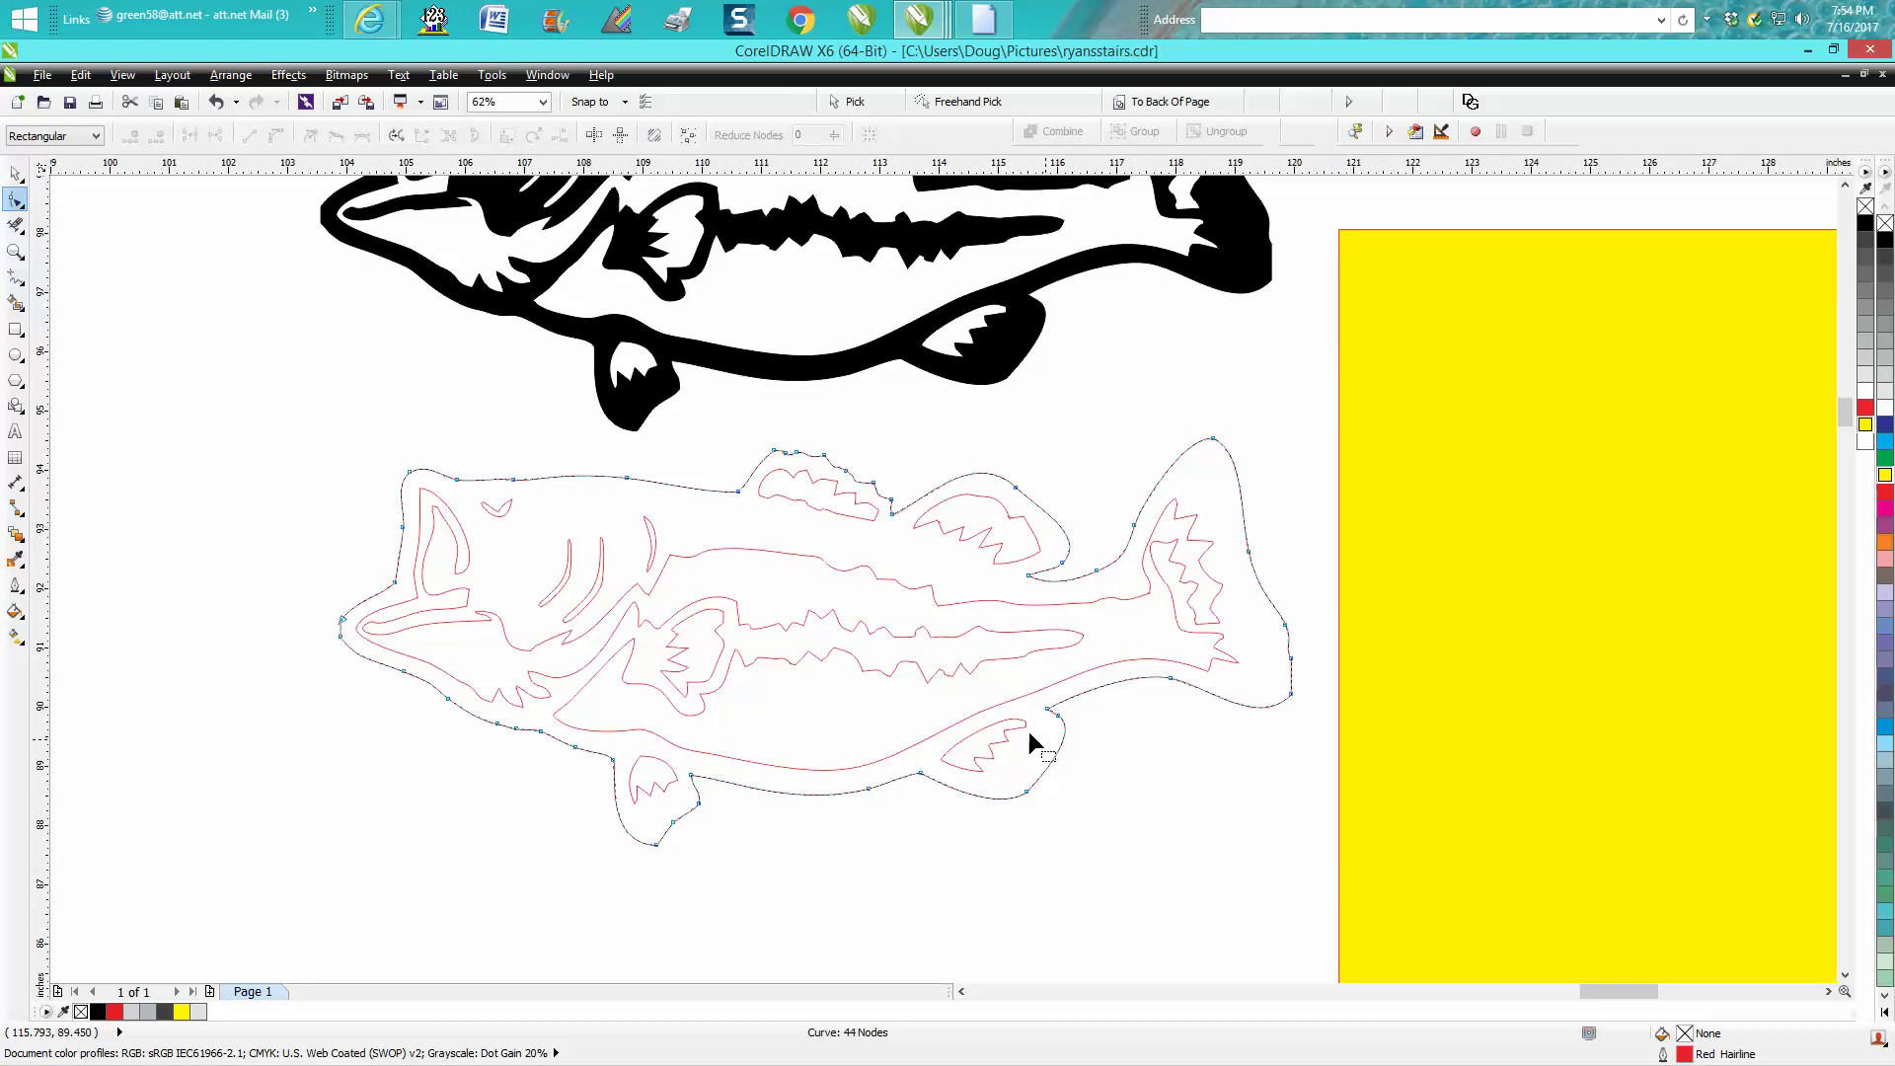
Step: Smart Fill the bass outline with black and move the filled bass below the outline
left_click(16, 173)
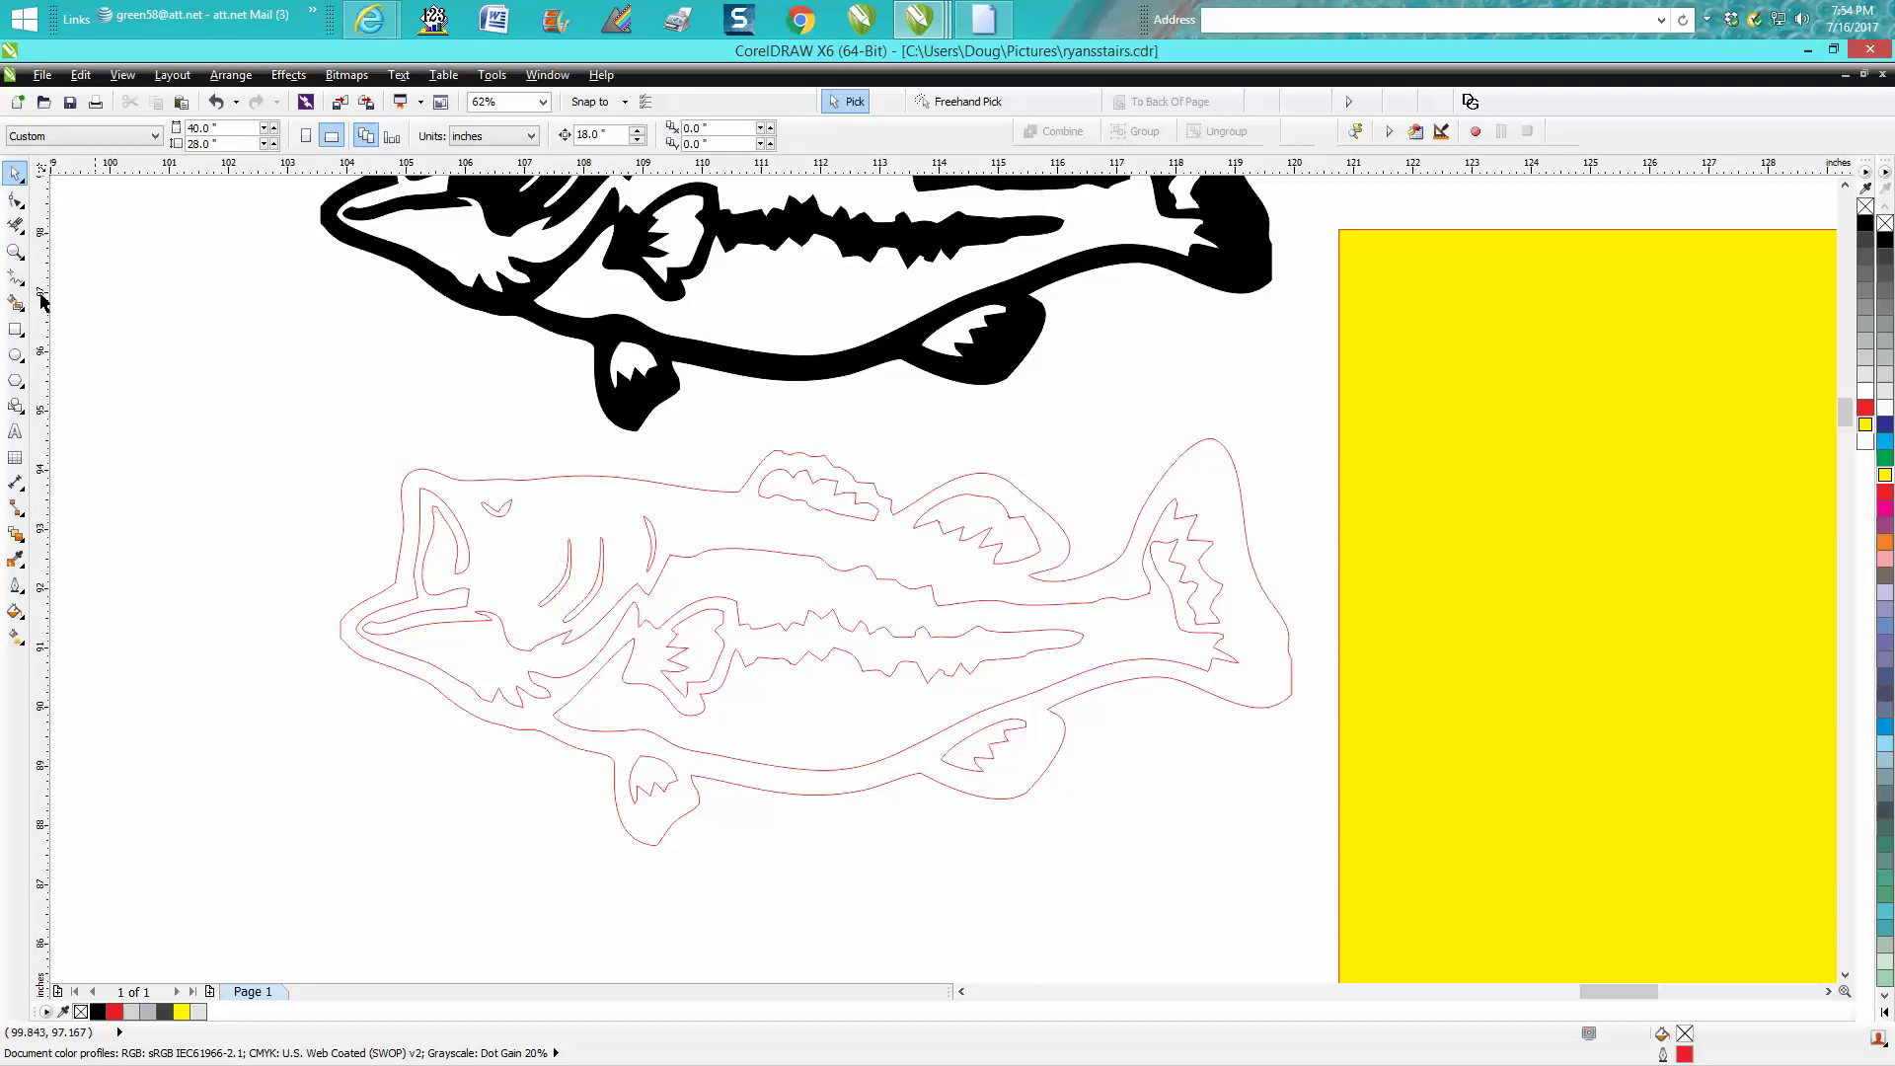
left_click(15, 304)
left_click(593, 517)
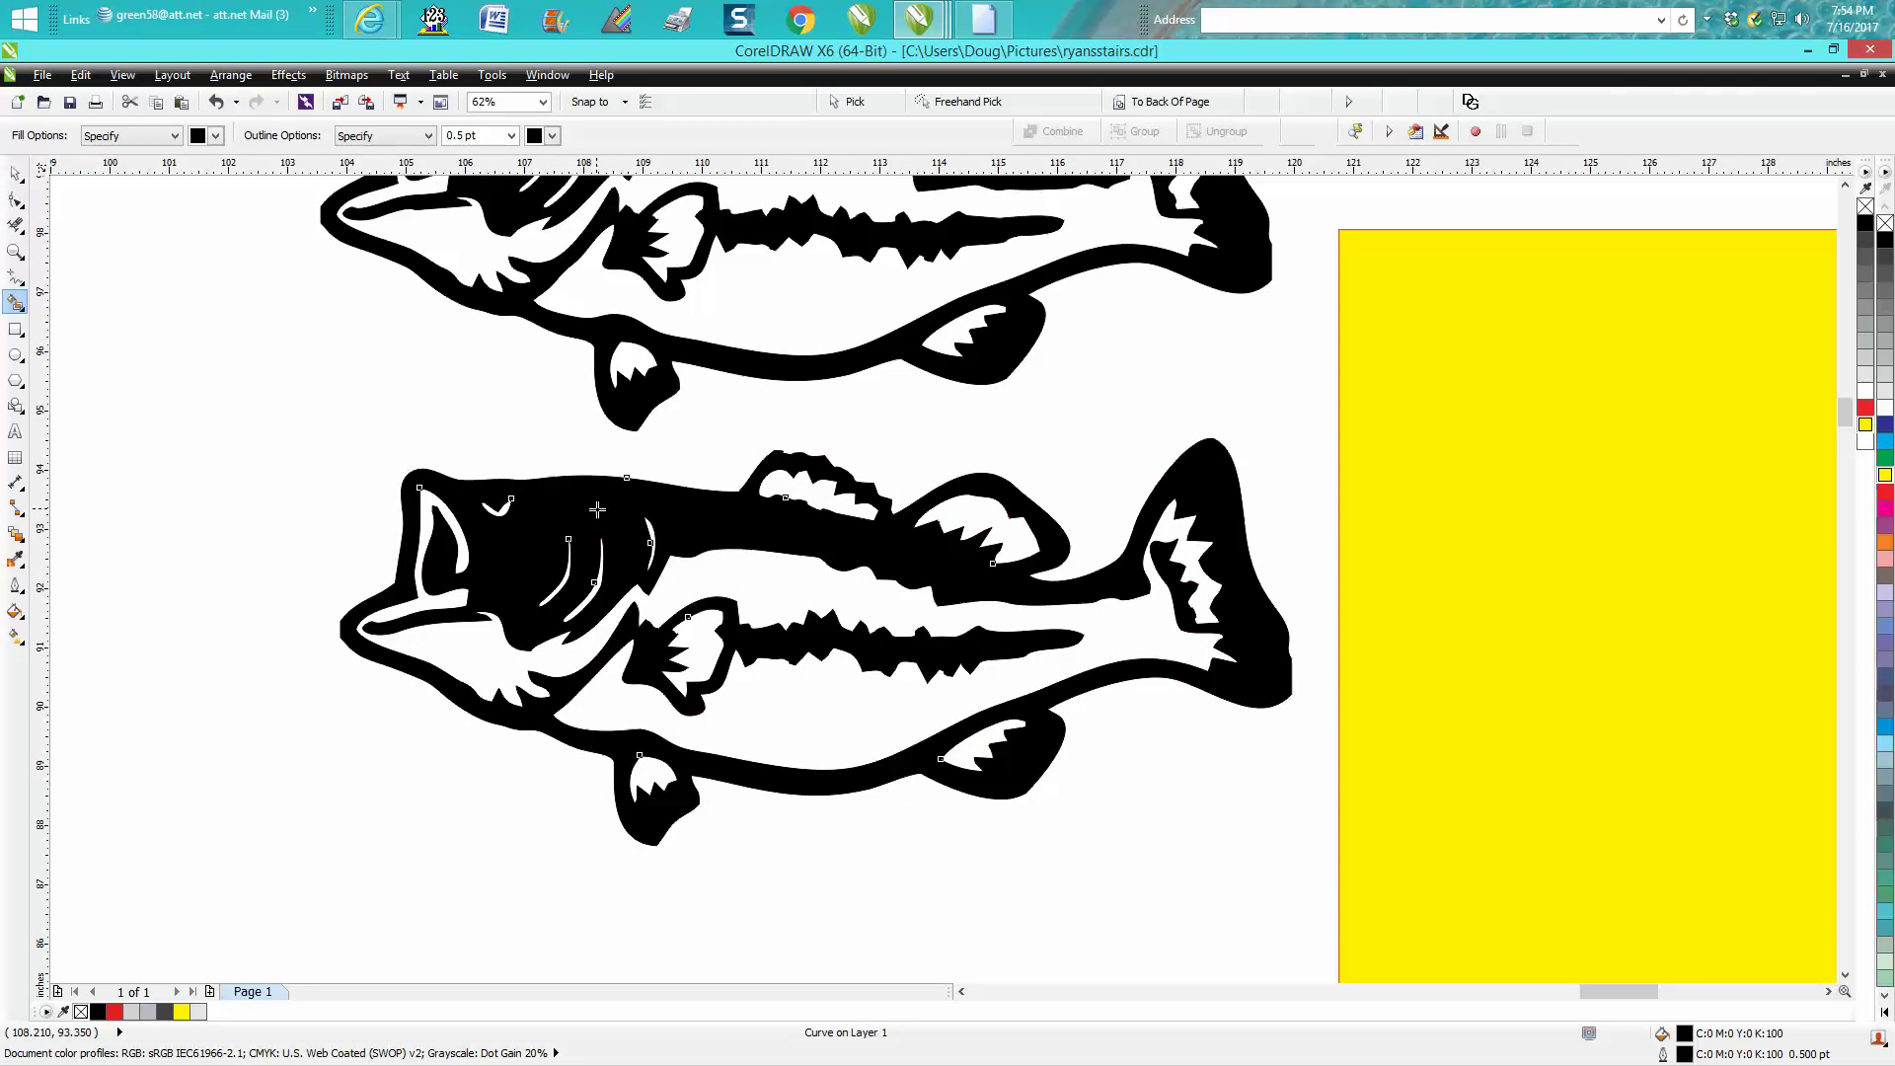
scroll(592, 516, "down", 1)
left_click(15, 174)
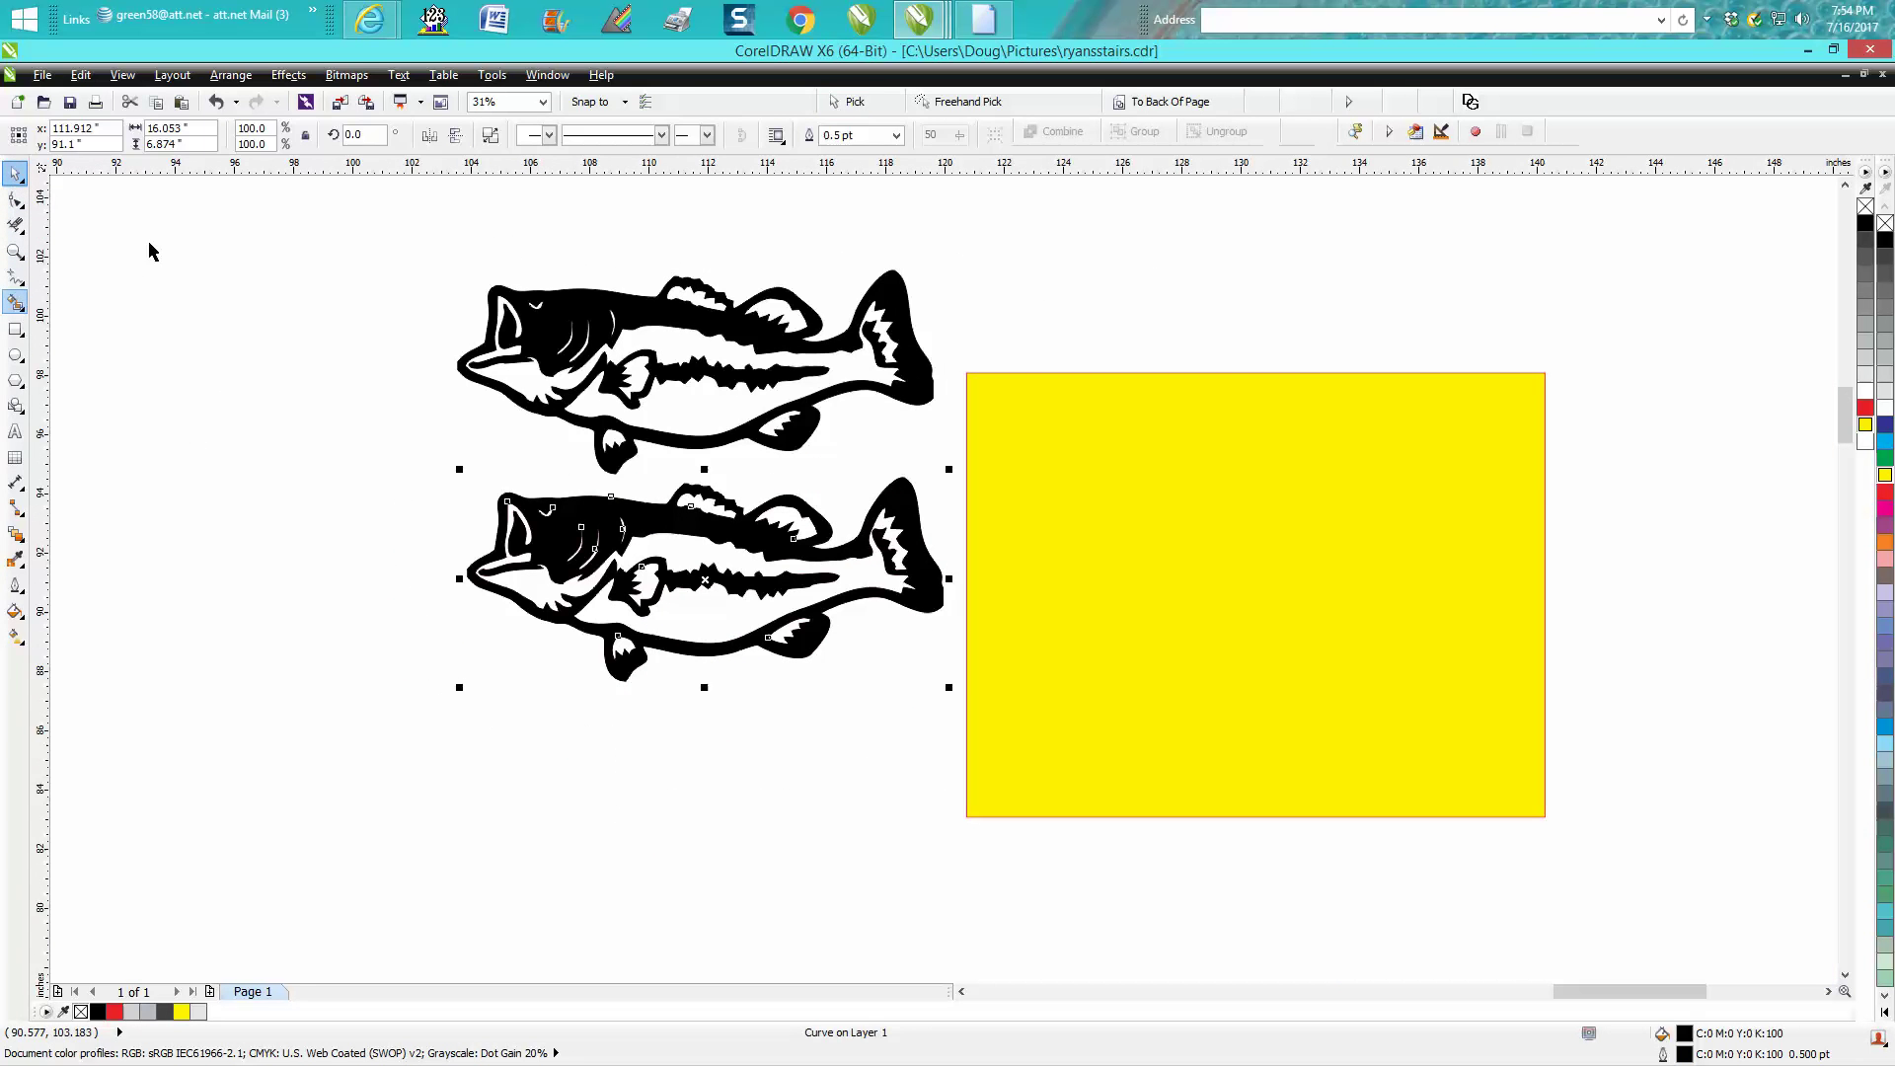
left_click_drag(703, 581, 717, 819)
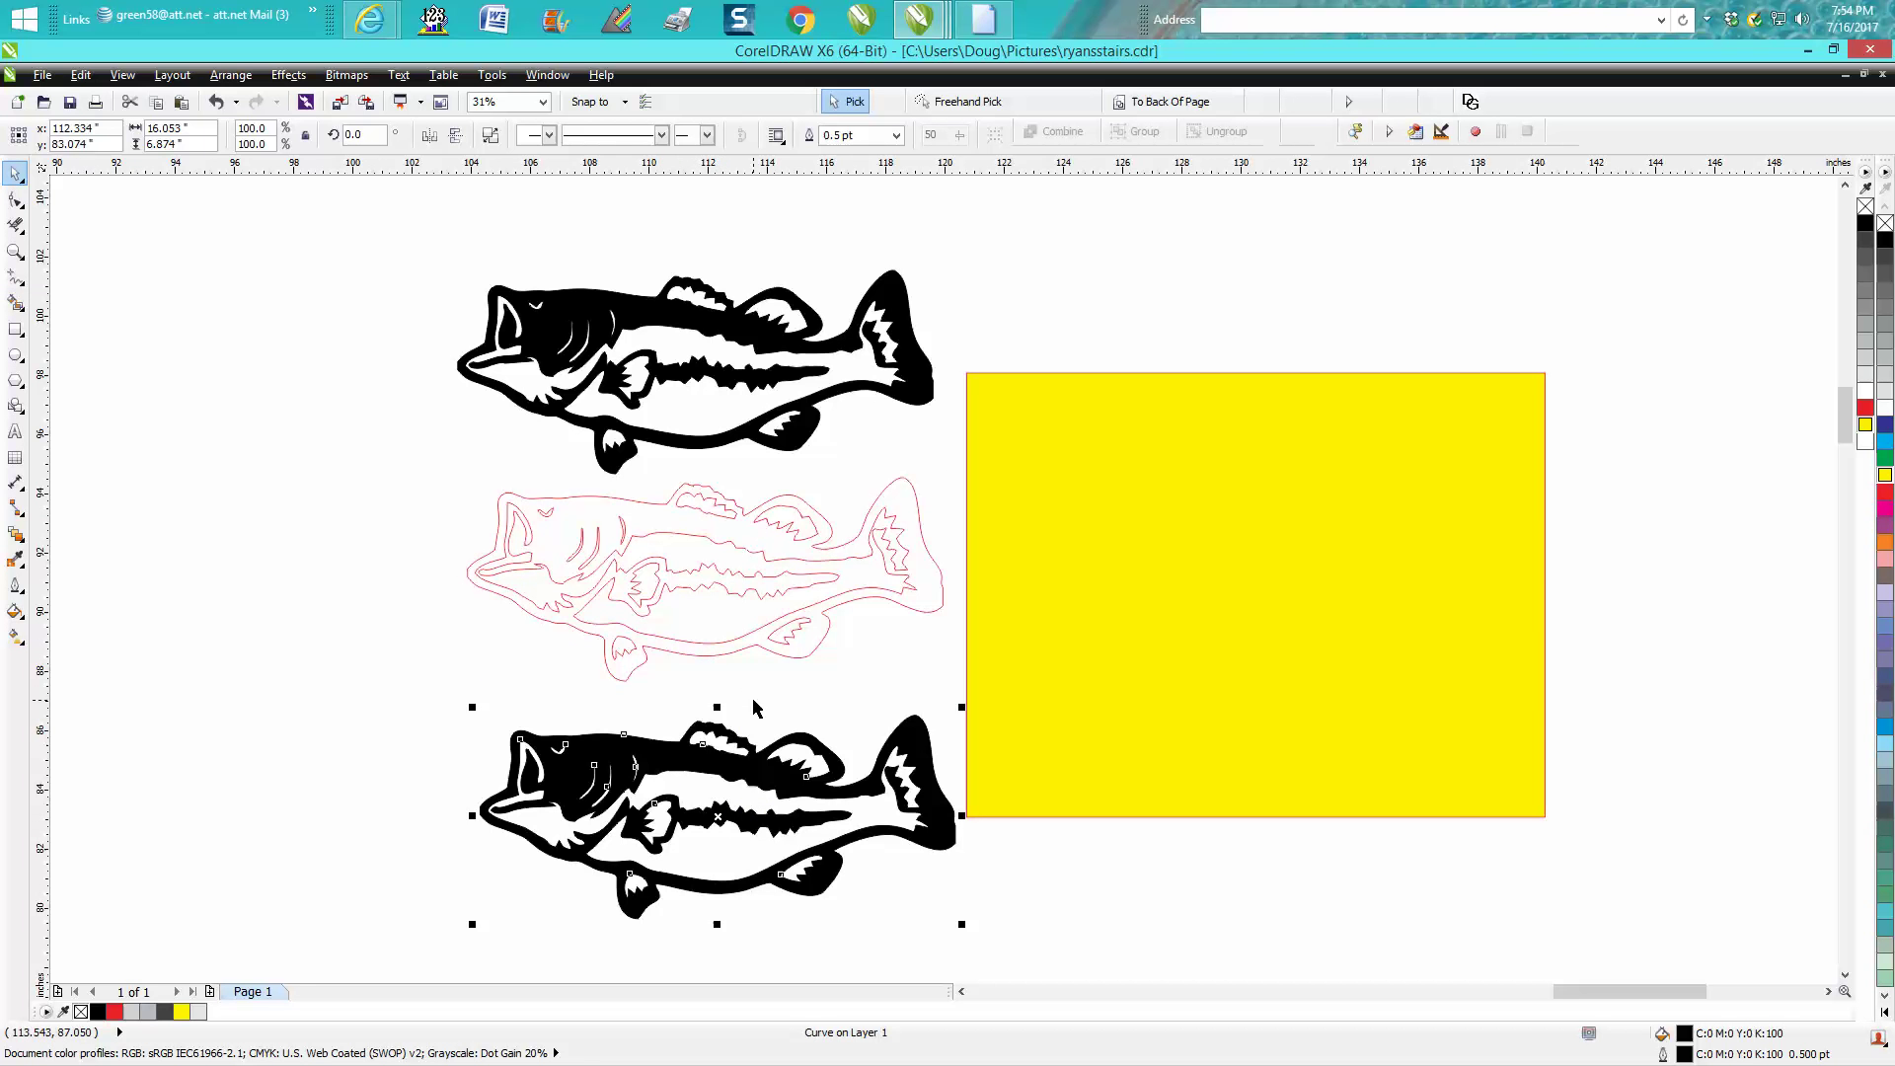
Step: Give the lower bass no fill and a red Hairline outline, then zoom to it
left_click(1866, 206)
right_click(1865, 407)
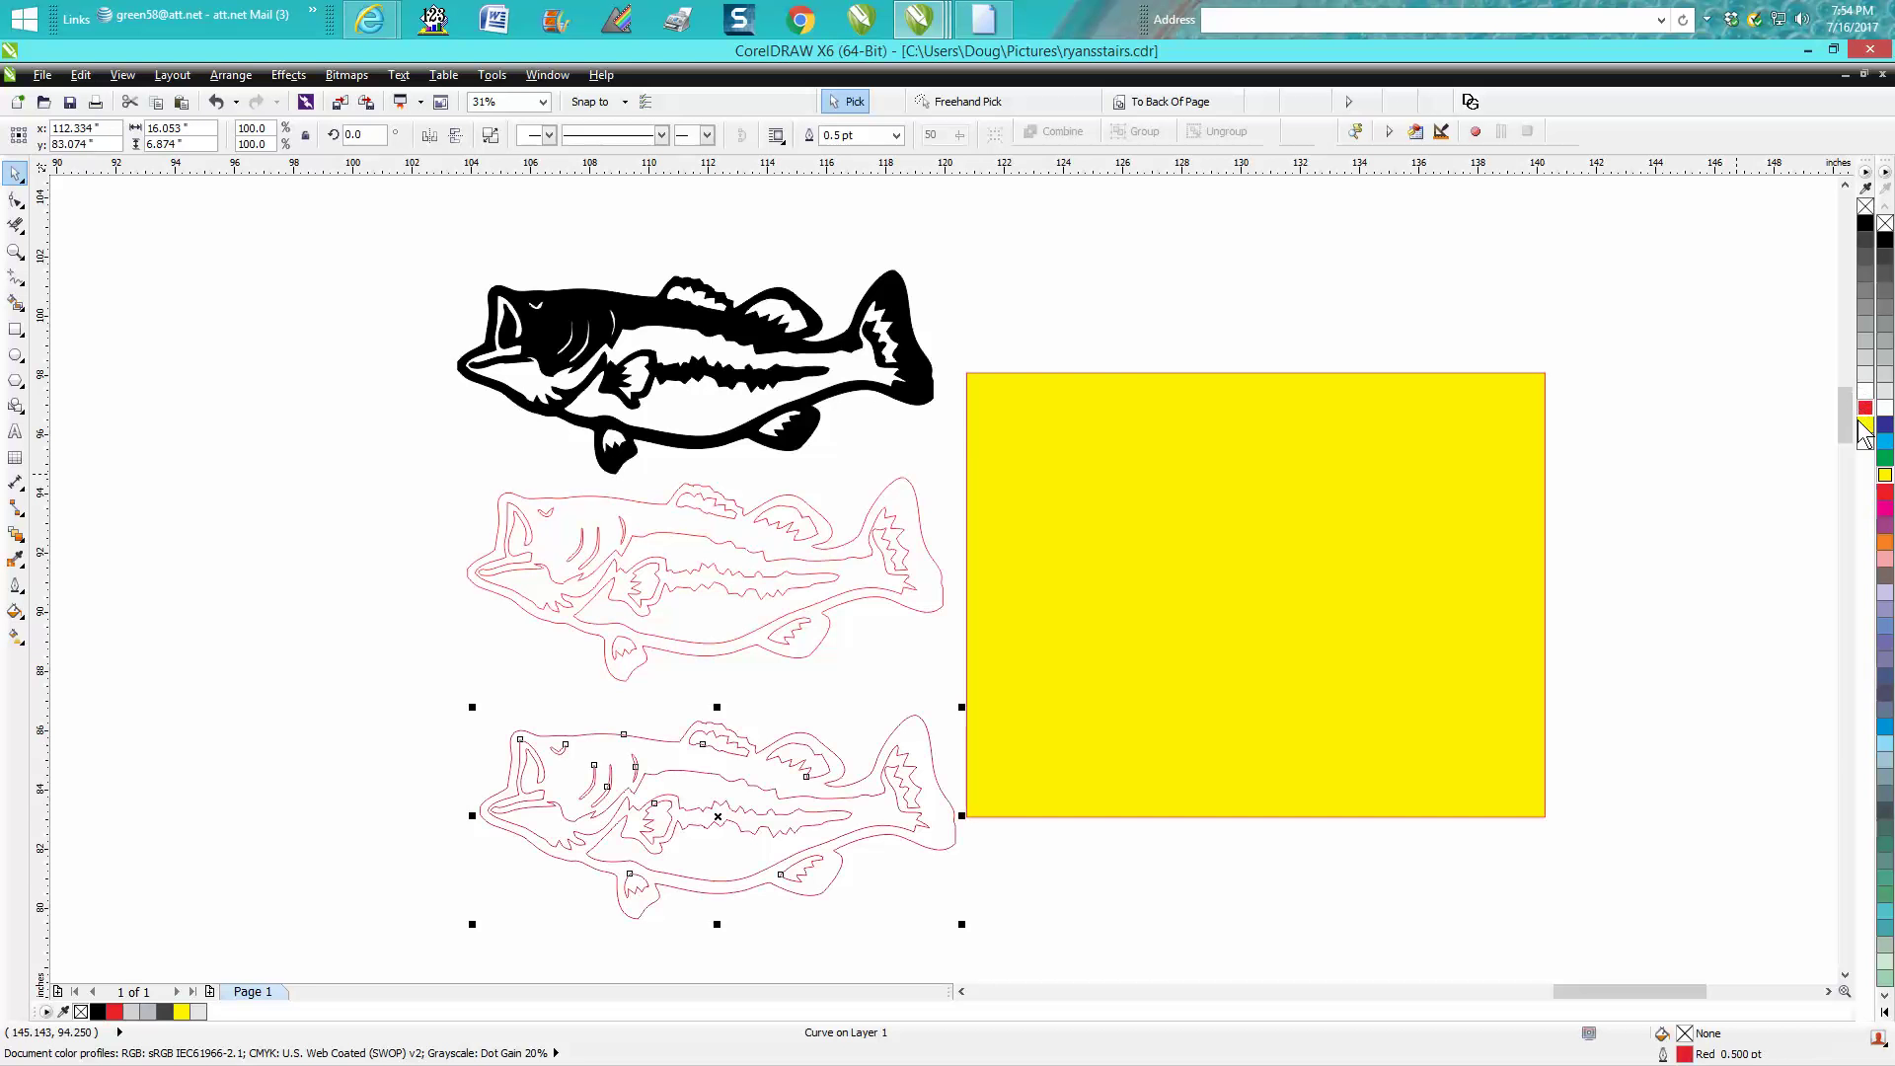
double_click(1683, 1058)
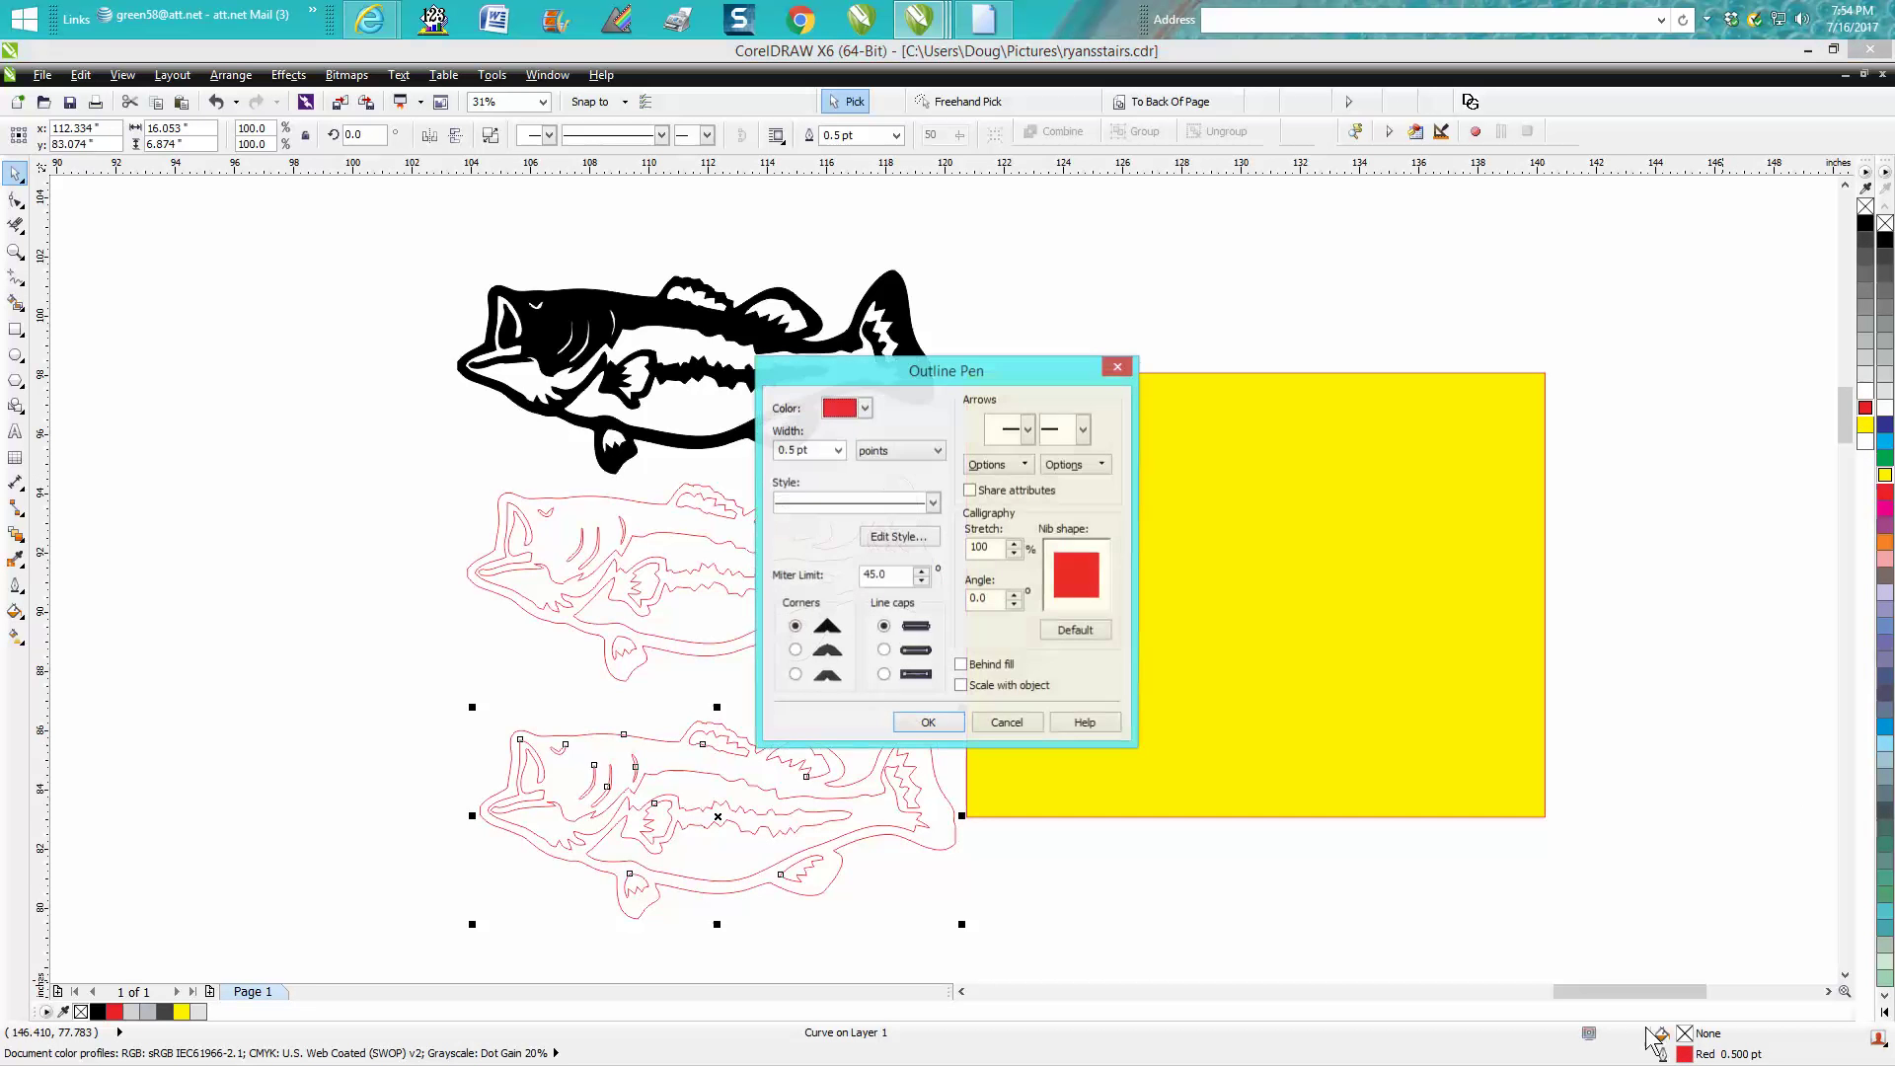
left_click(837, 451)
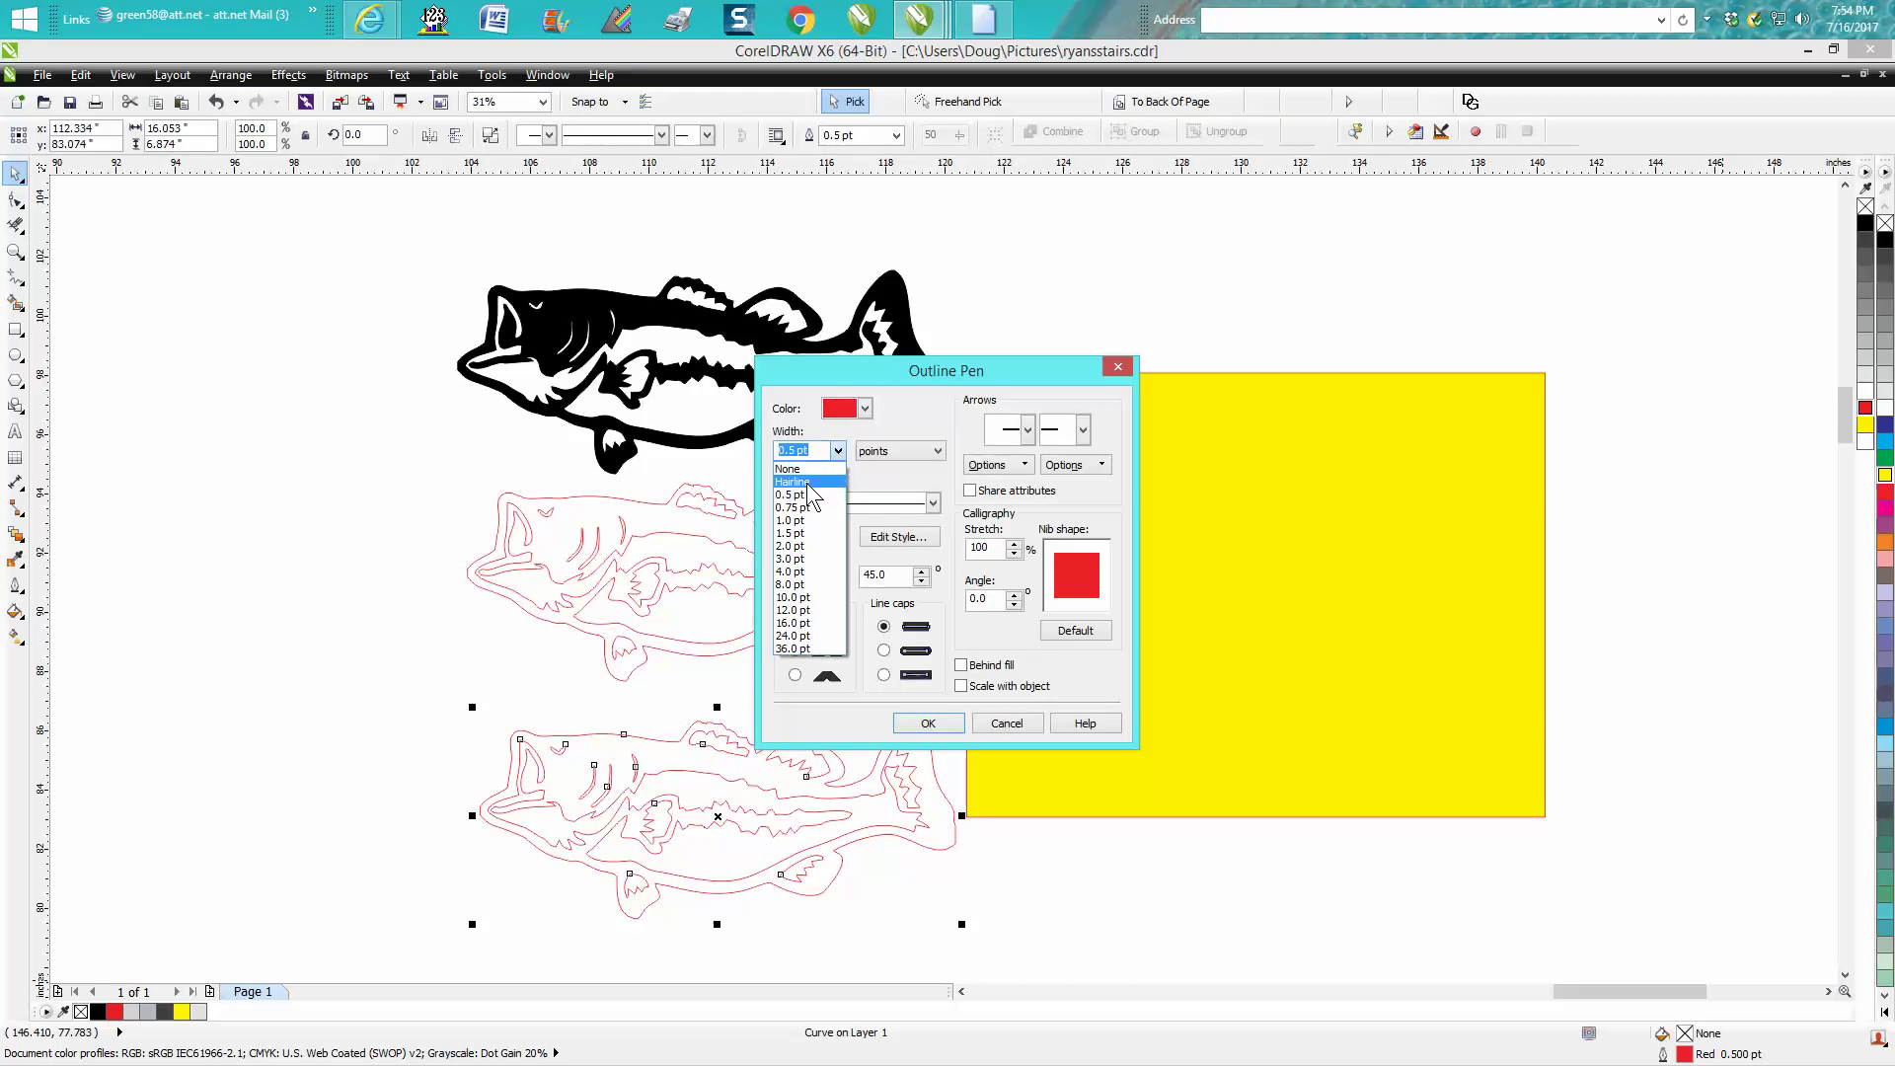
left_click(817, 482)
left_click(928, 722)
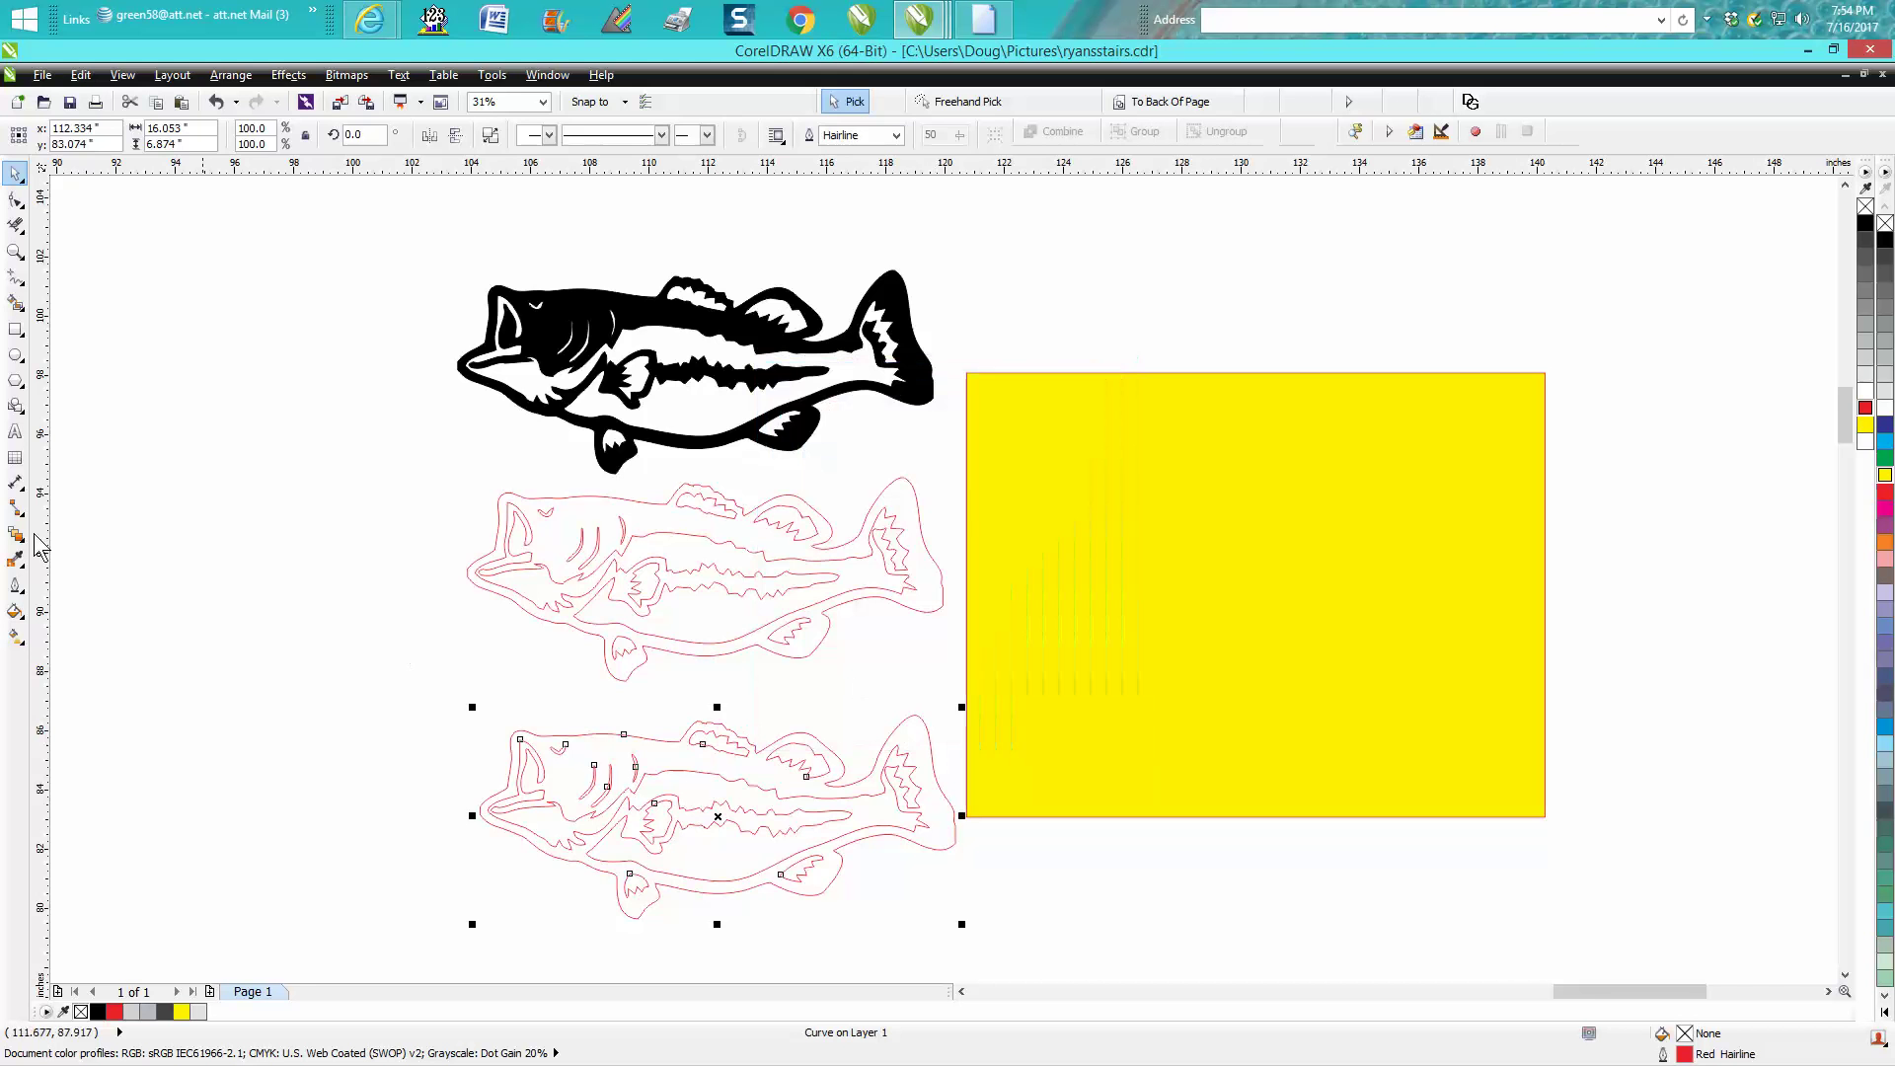
left_click(15, 251)
left_click_drag(463, 673, 1176, 960)
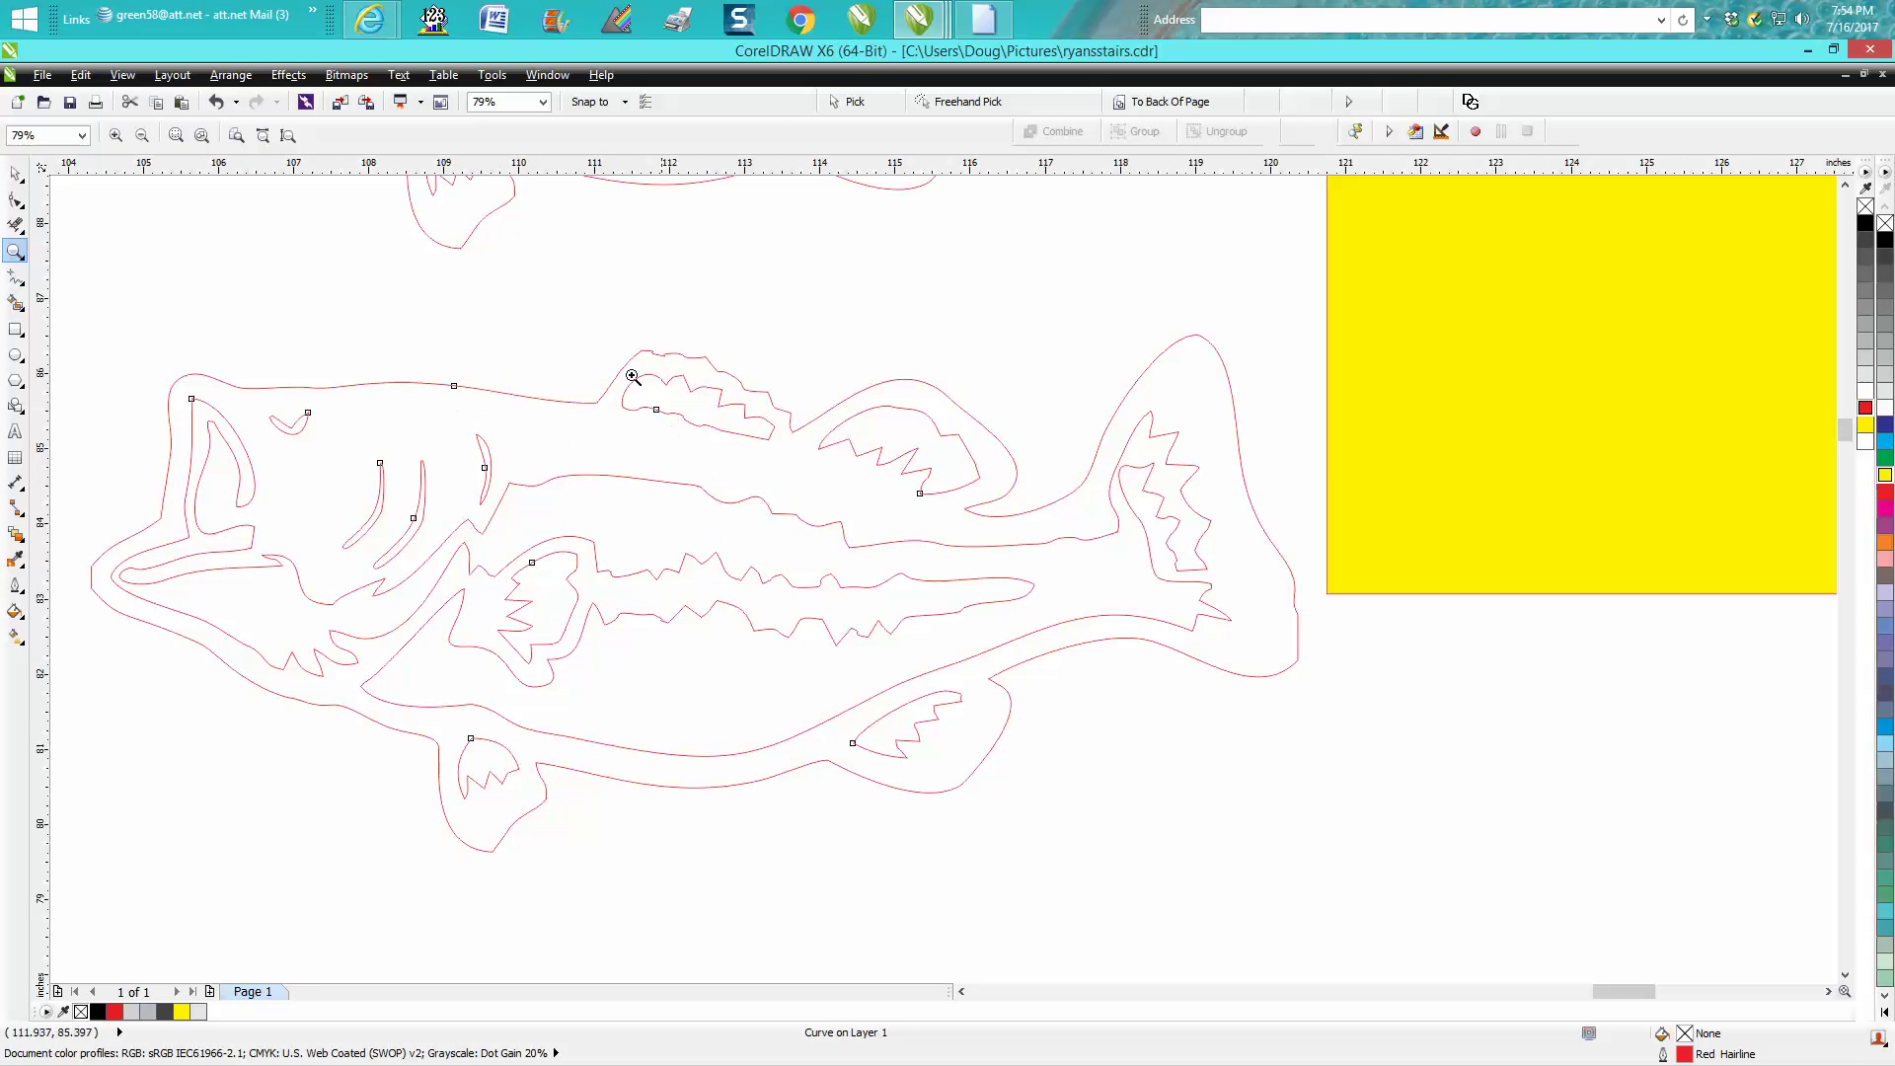
Step: Delete a top-fin node and drag the fin's top and back edges into smoother curves
left_click_drag(601, 329, 884, 481)
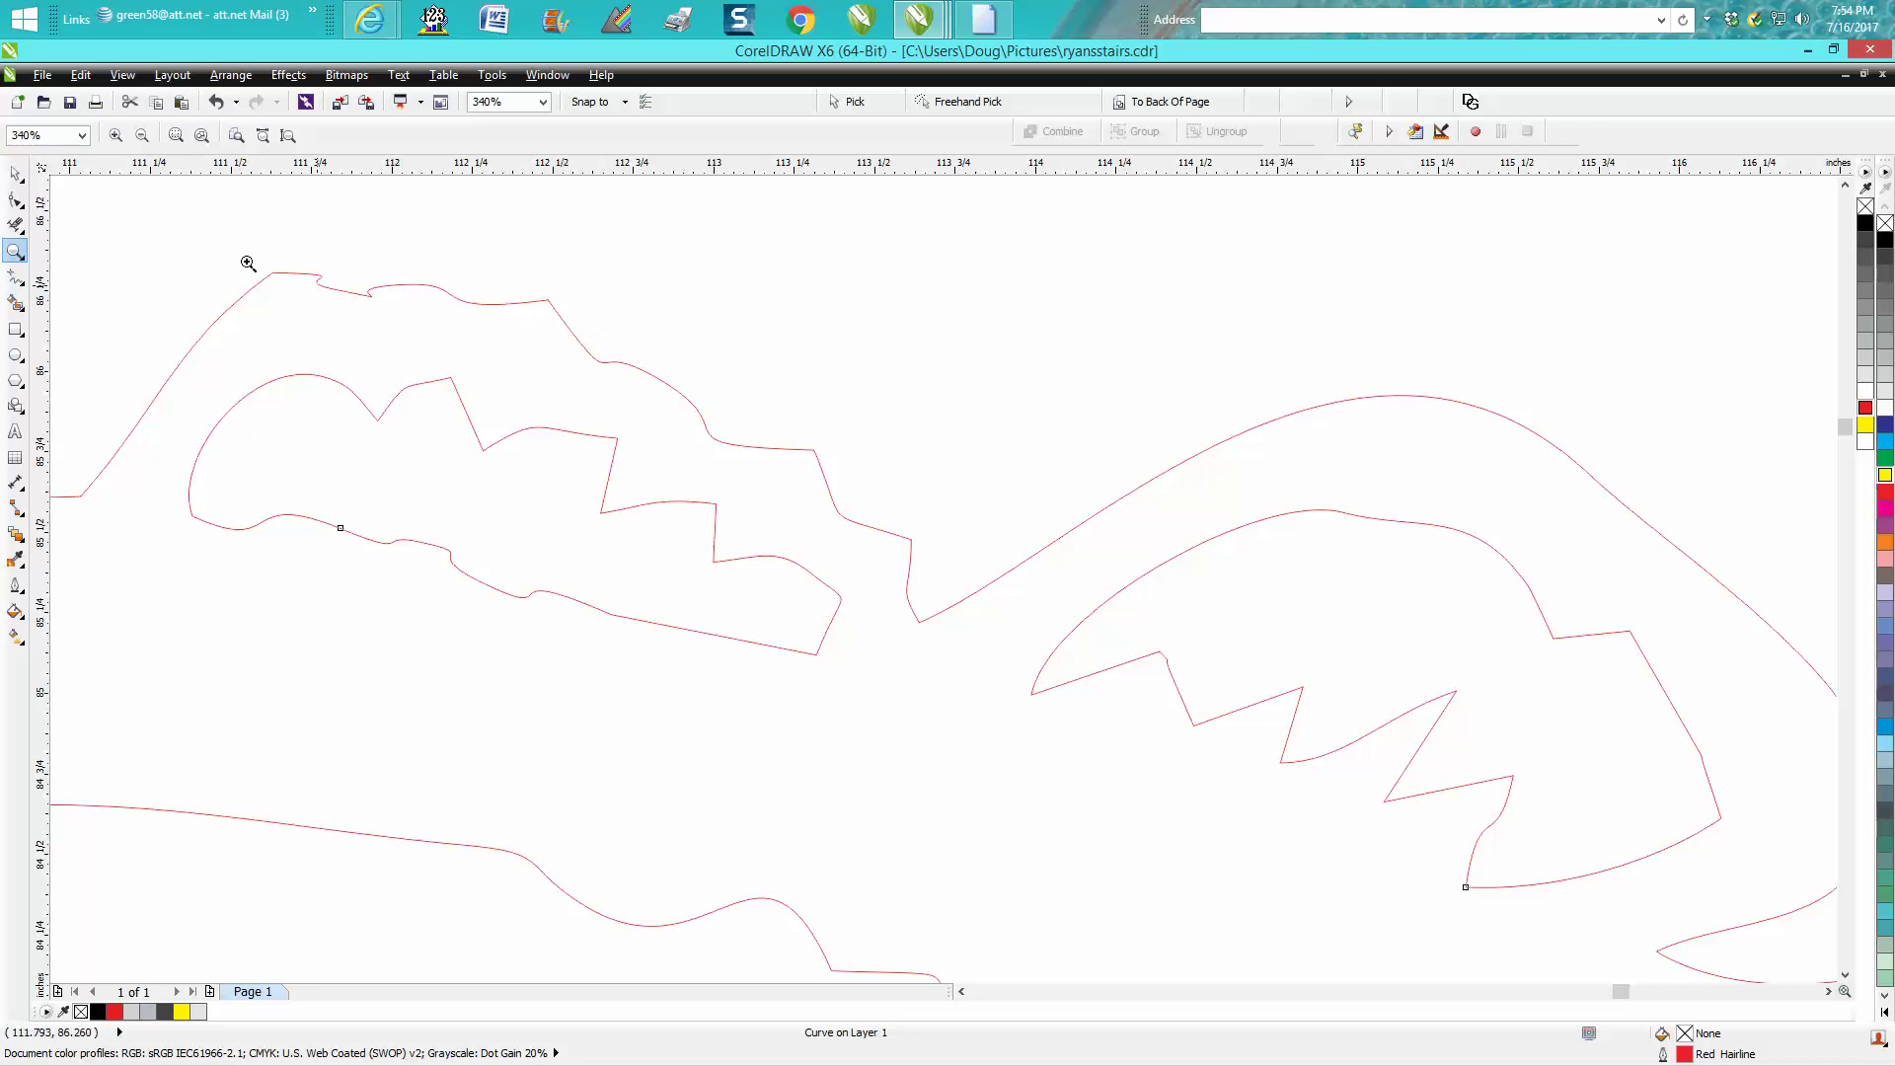
left_click(16, 200)
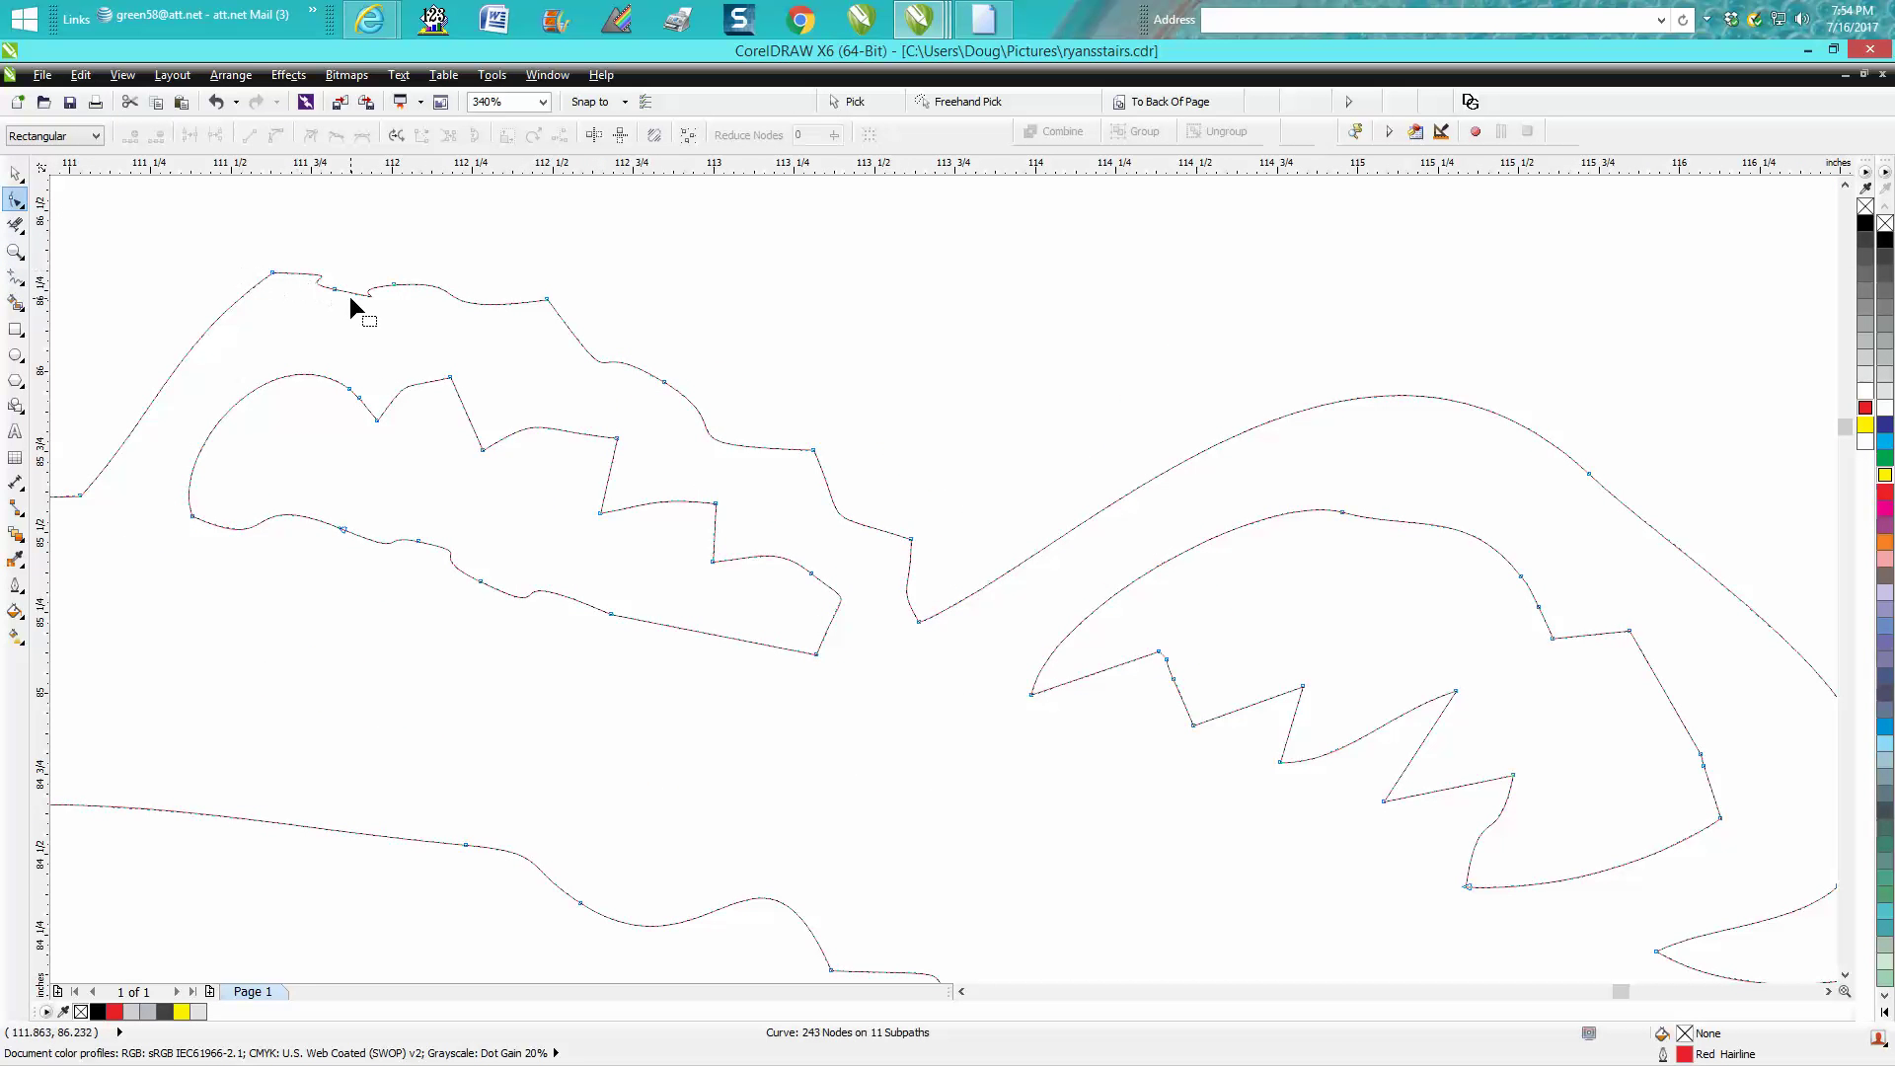
key("Delete")
left_click_drag(394, 285, 498, 264)
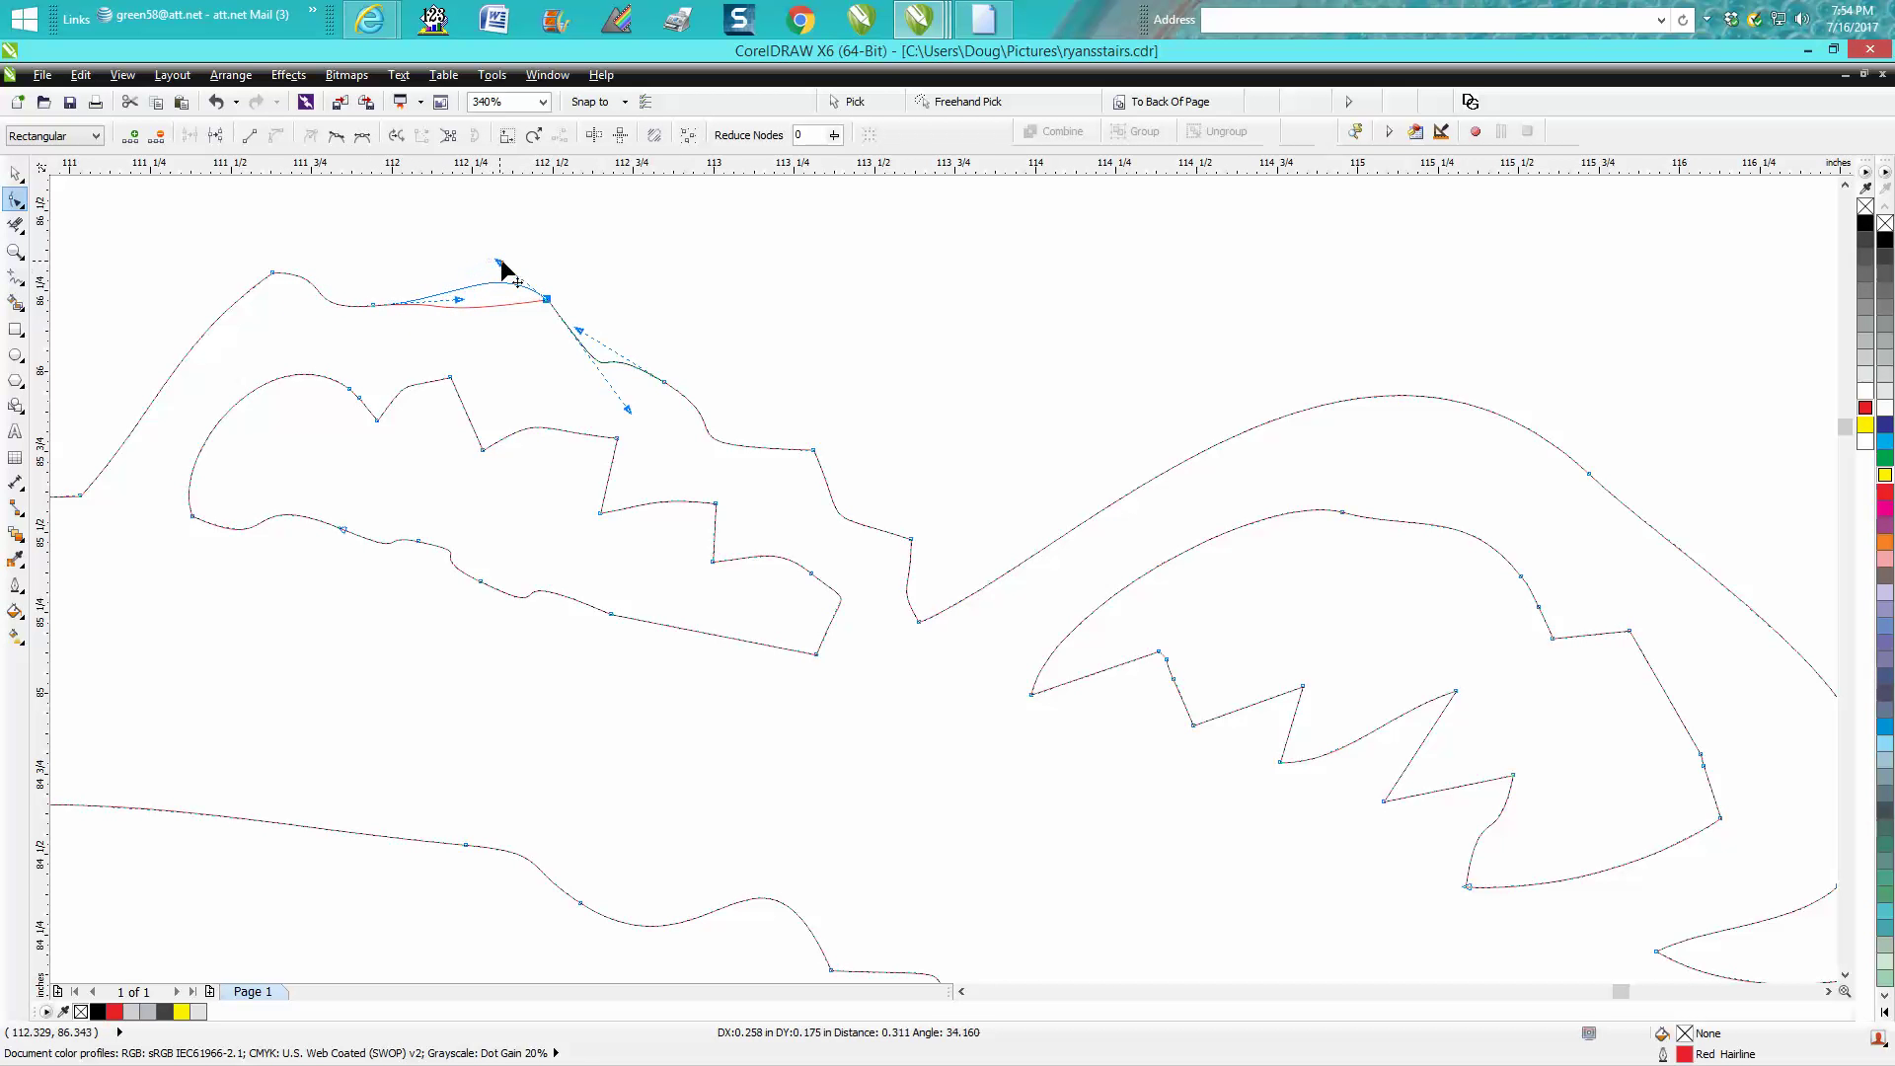
left_click(624, 314)
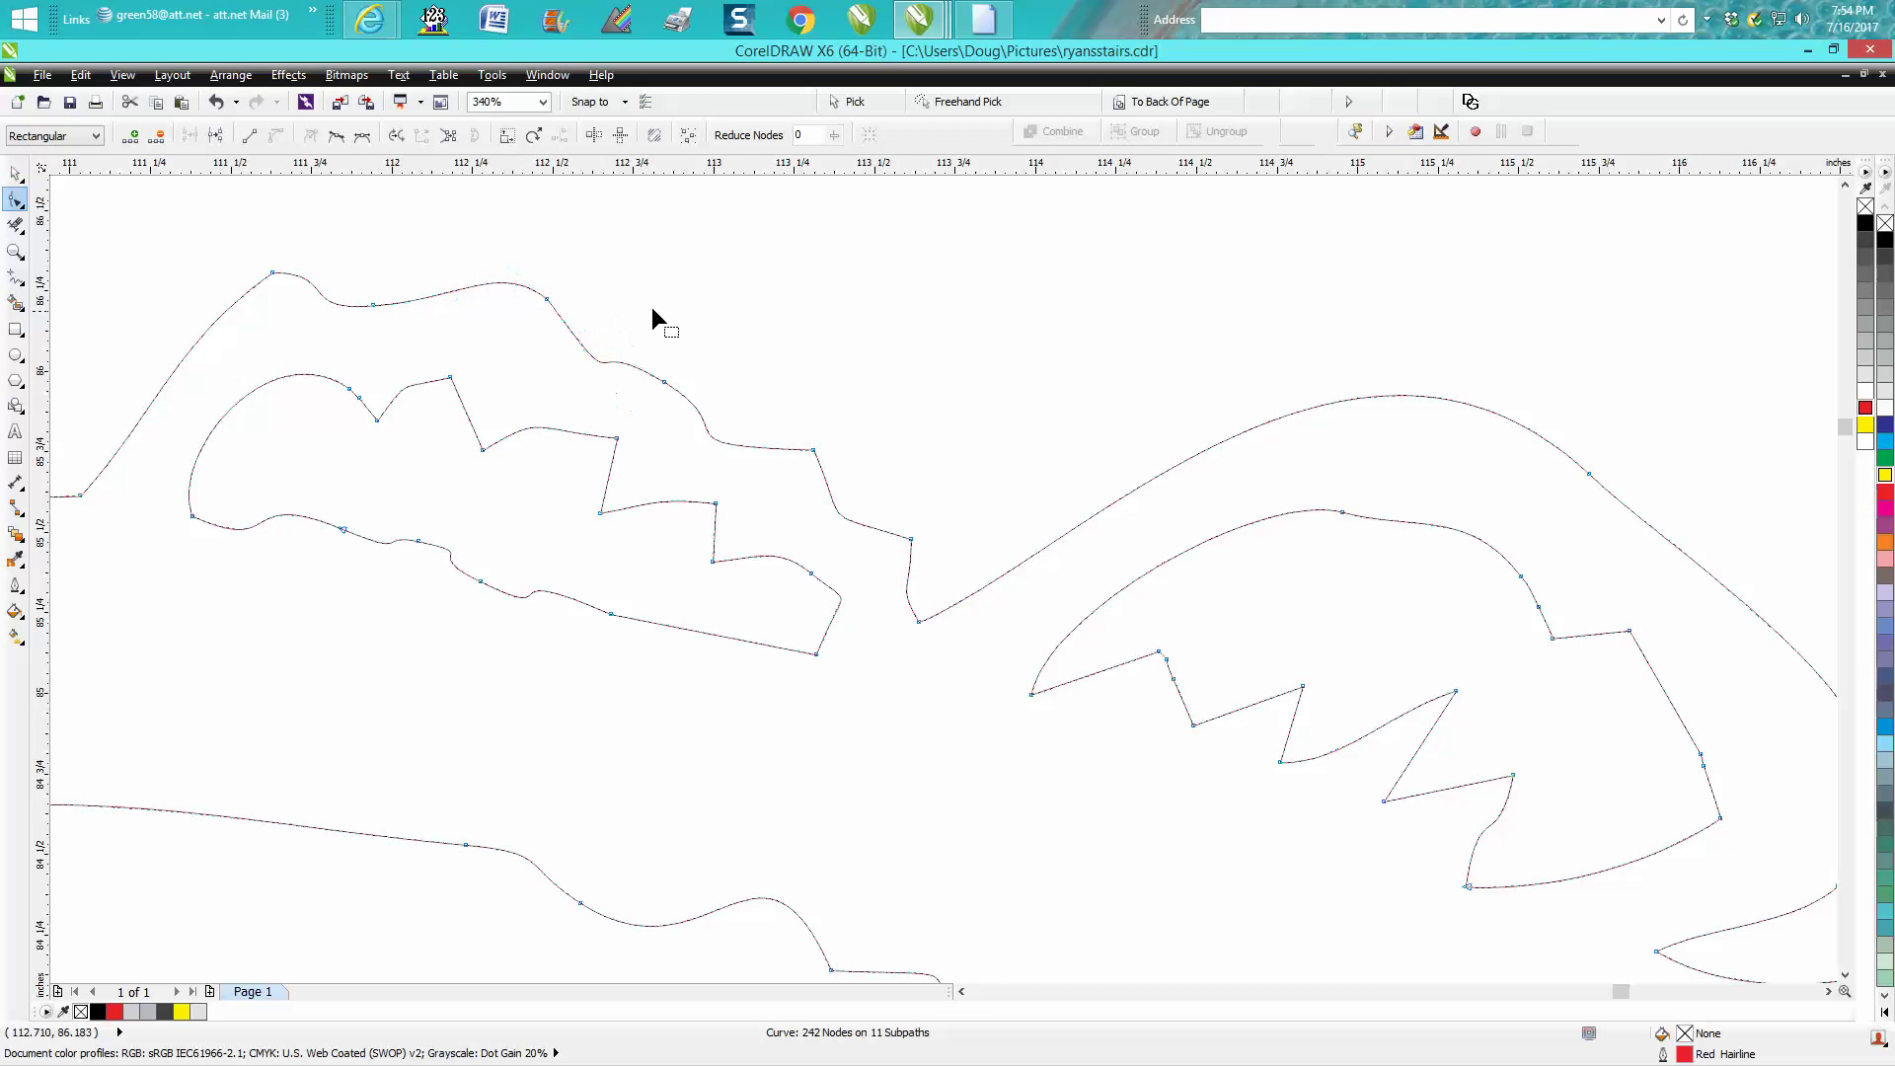
left_click(812, 451)
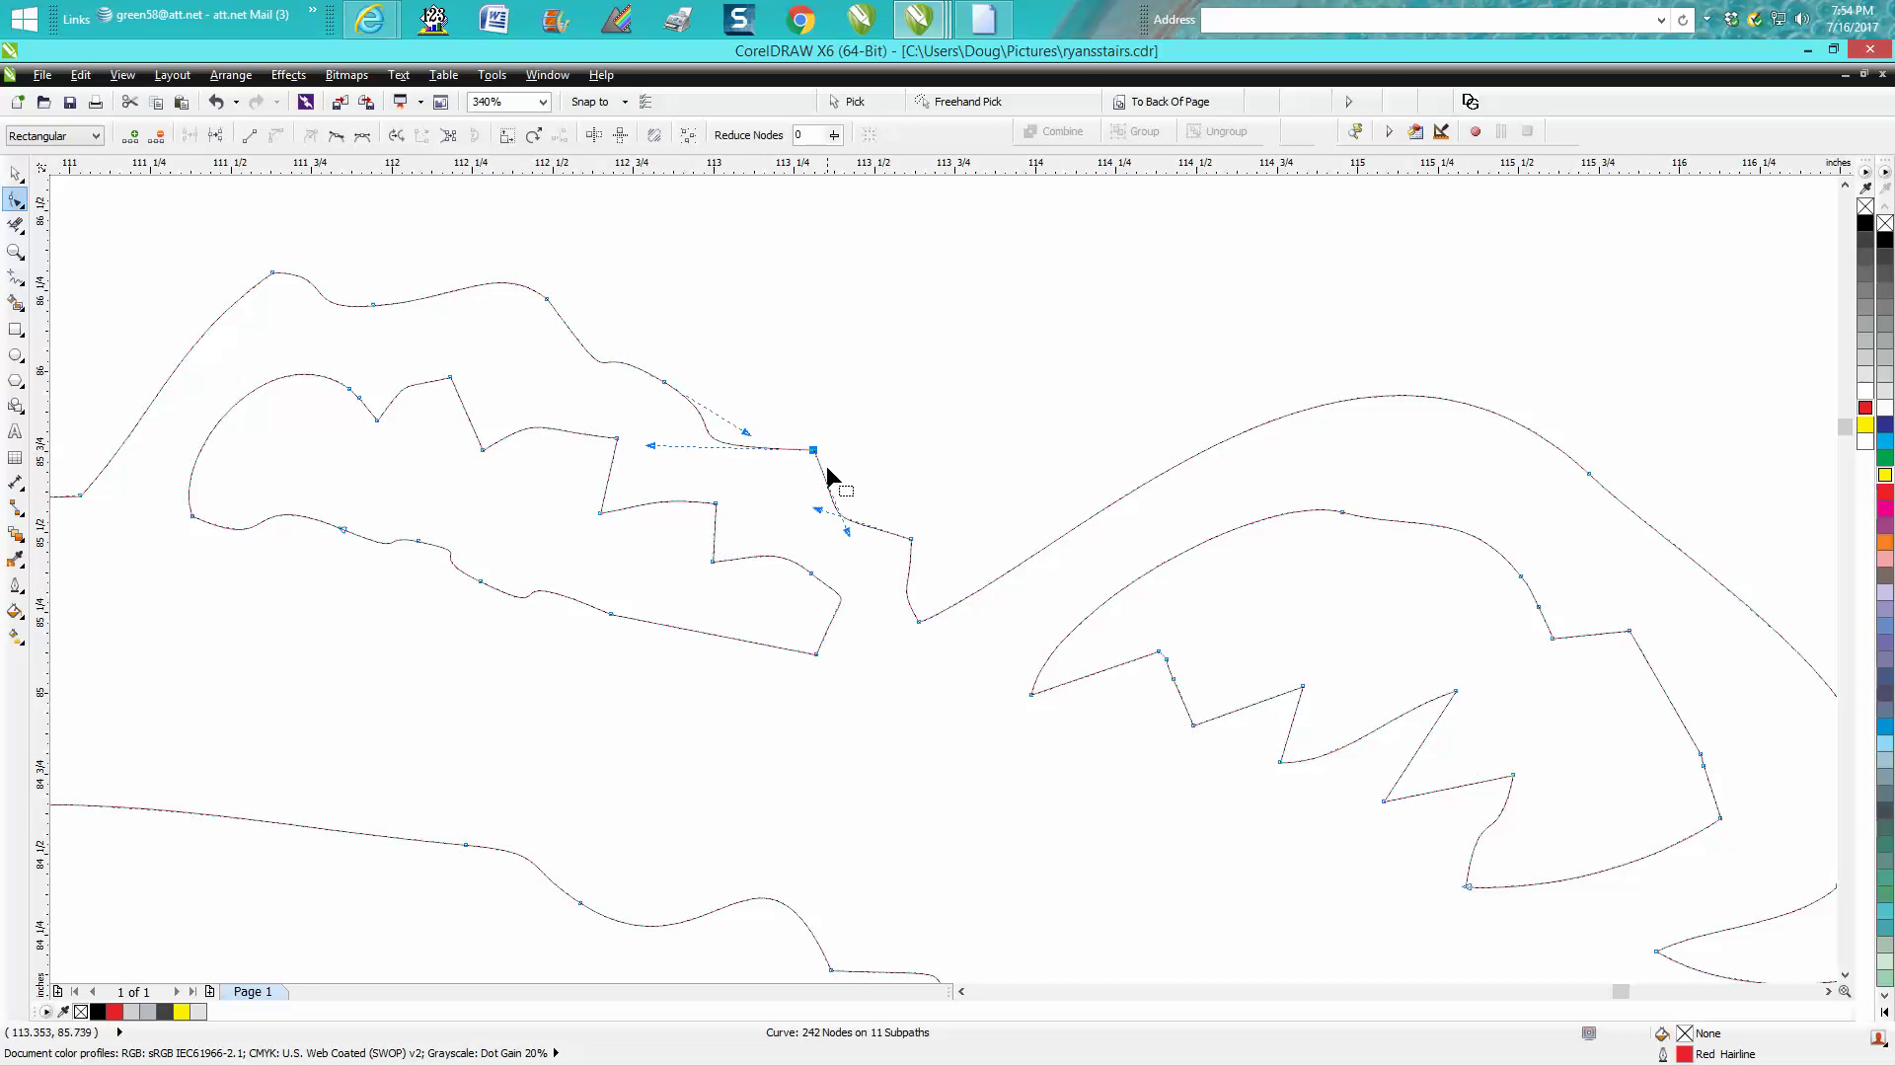
left_click(846, 532)
left_click_drag(873, 533, 873, 437)
scroll(879, 530, "down", 5)
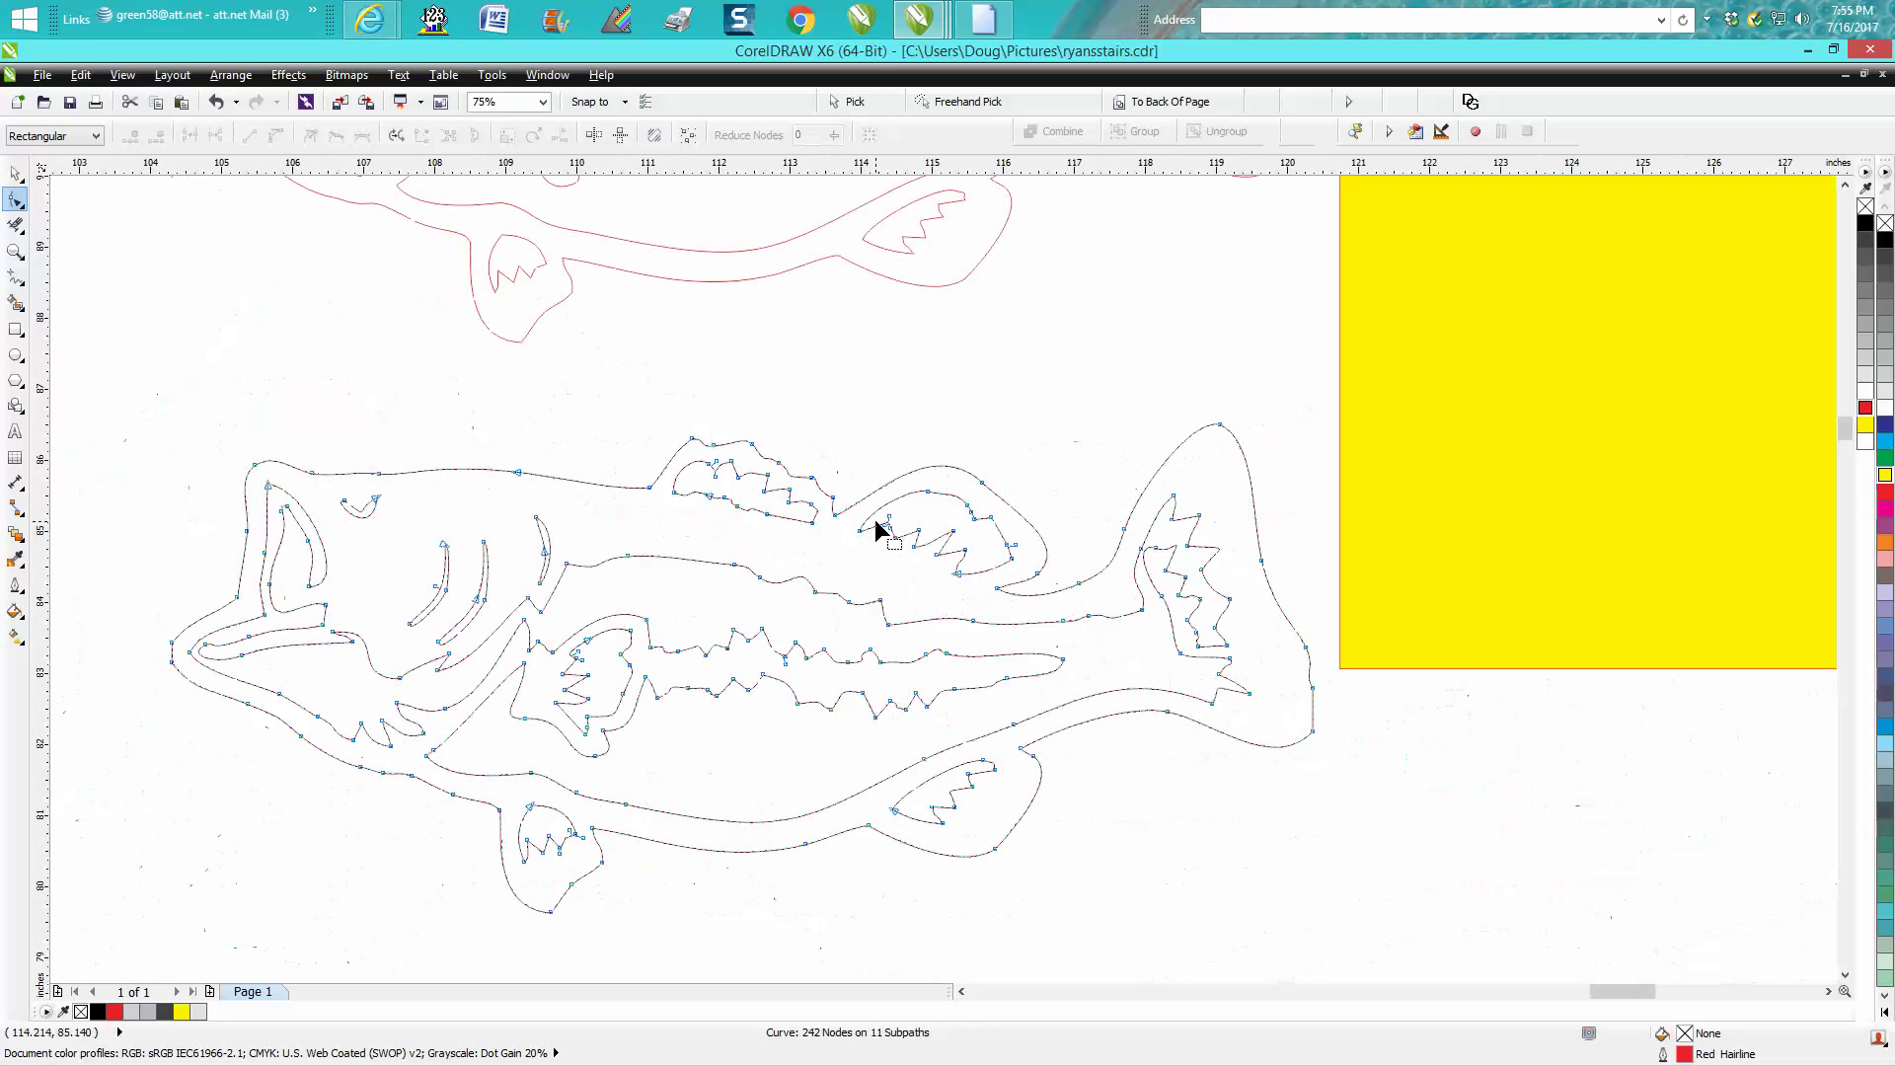
scroll(879, 530, "down", 3)
left_click(15, 251)
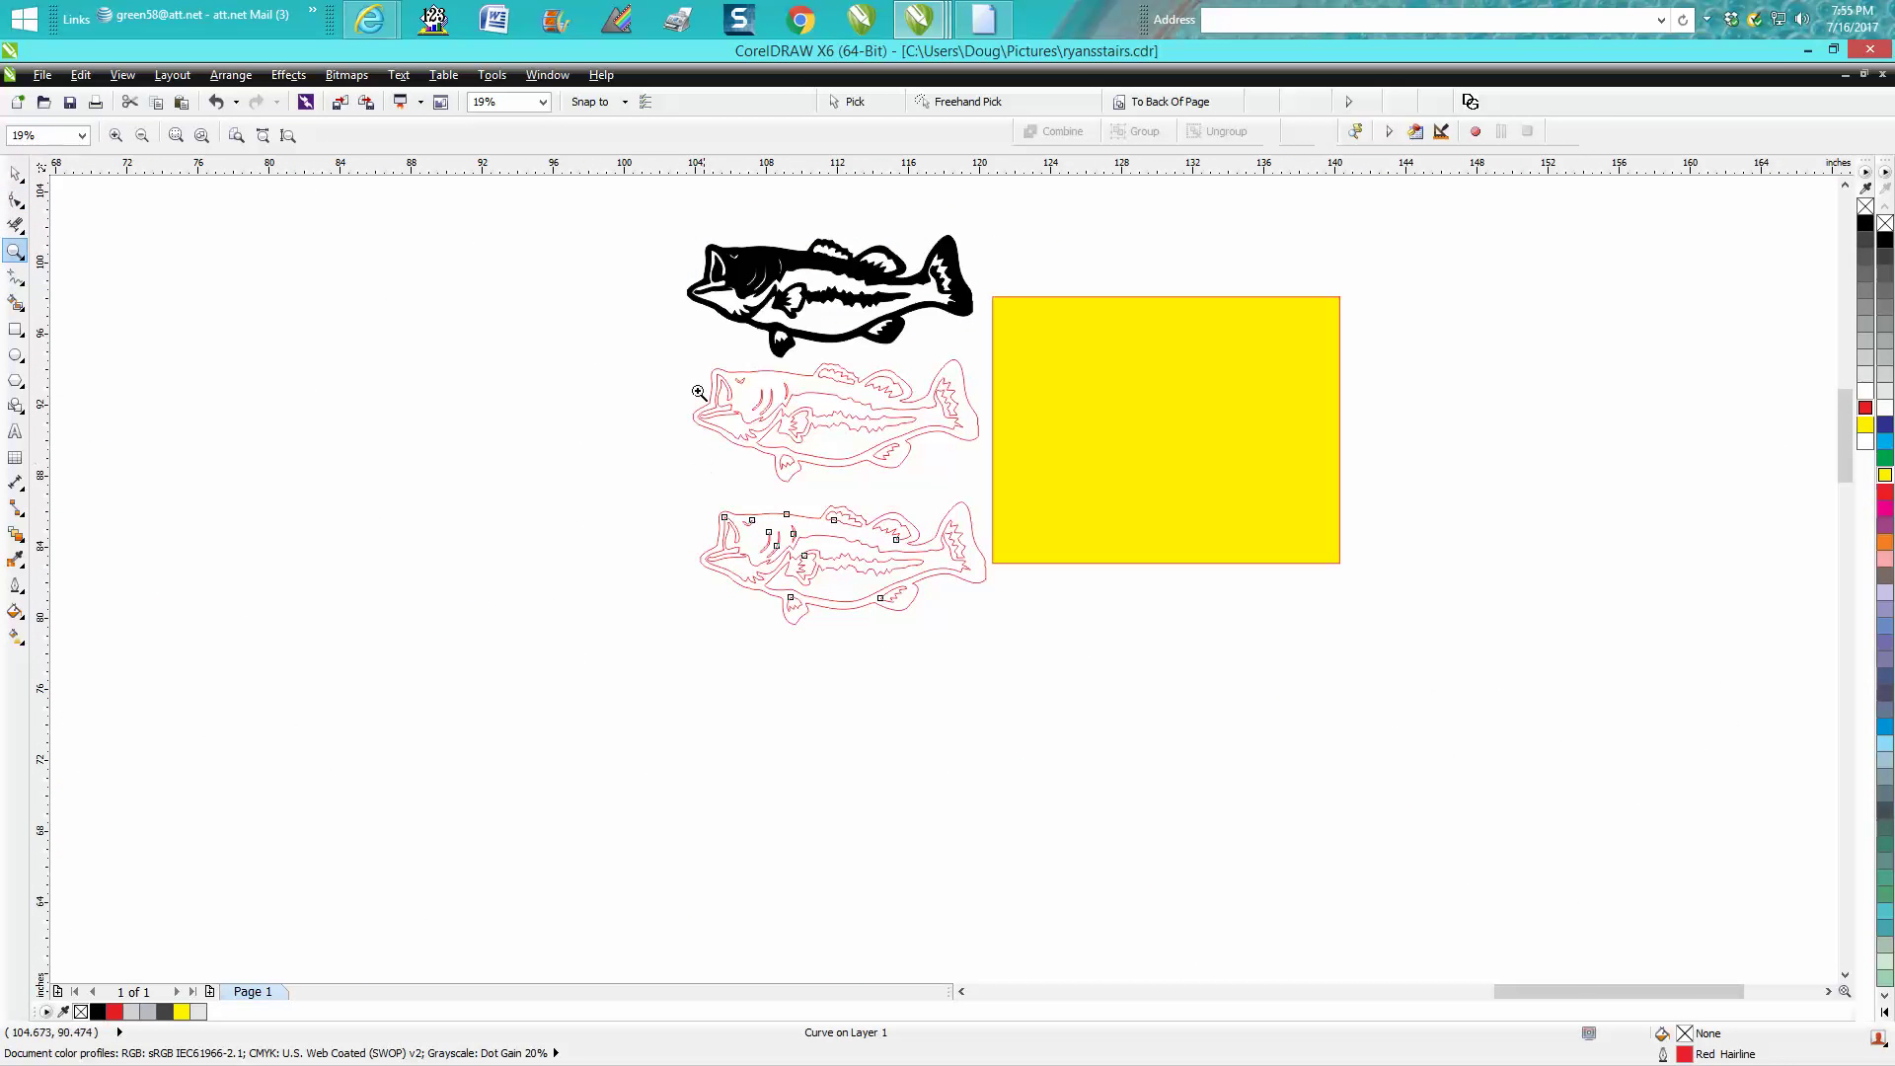
Step: Select the lower fish outline, zoom out to 3%, and open the File menu
left_click_drag(684, 361, 1197, 690)
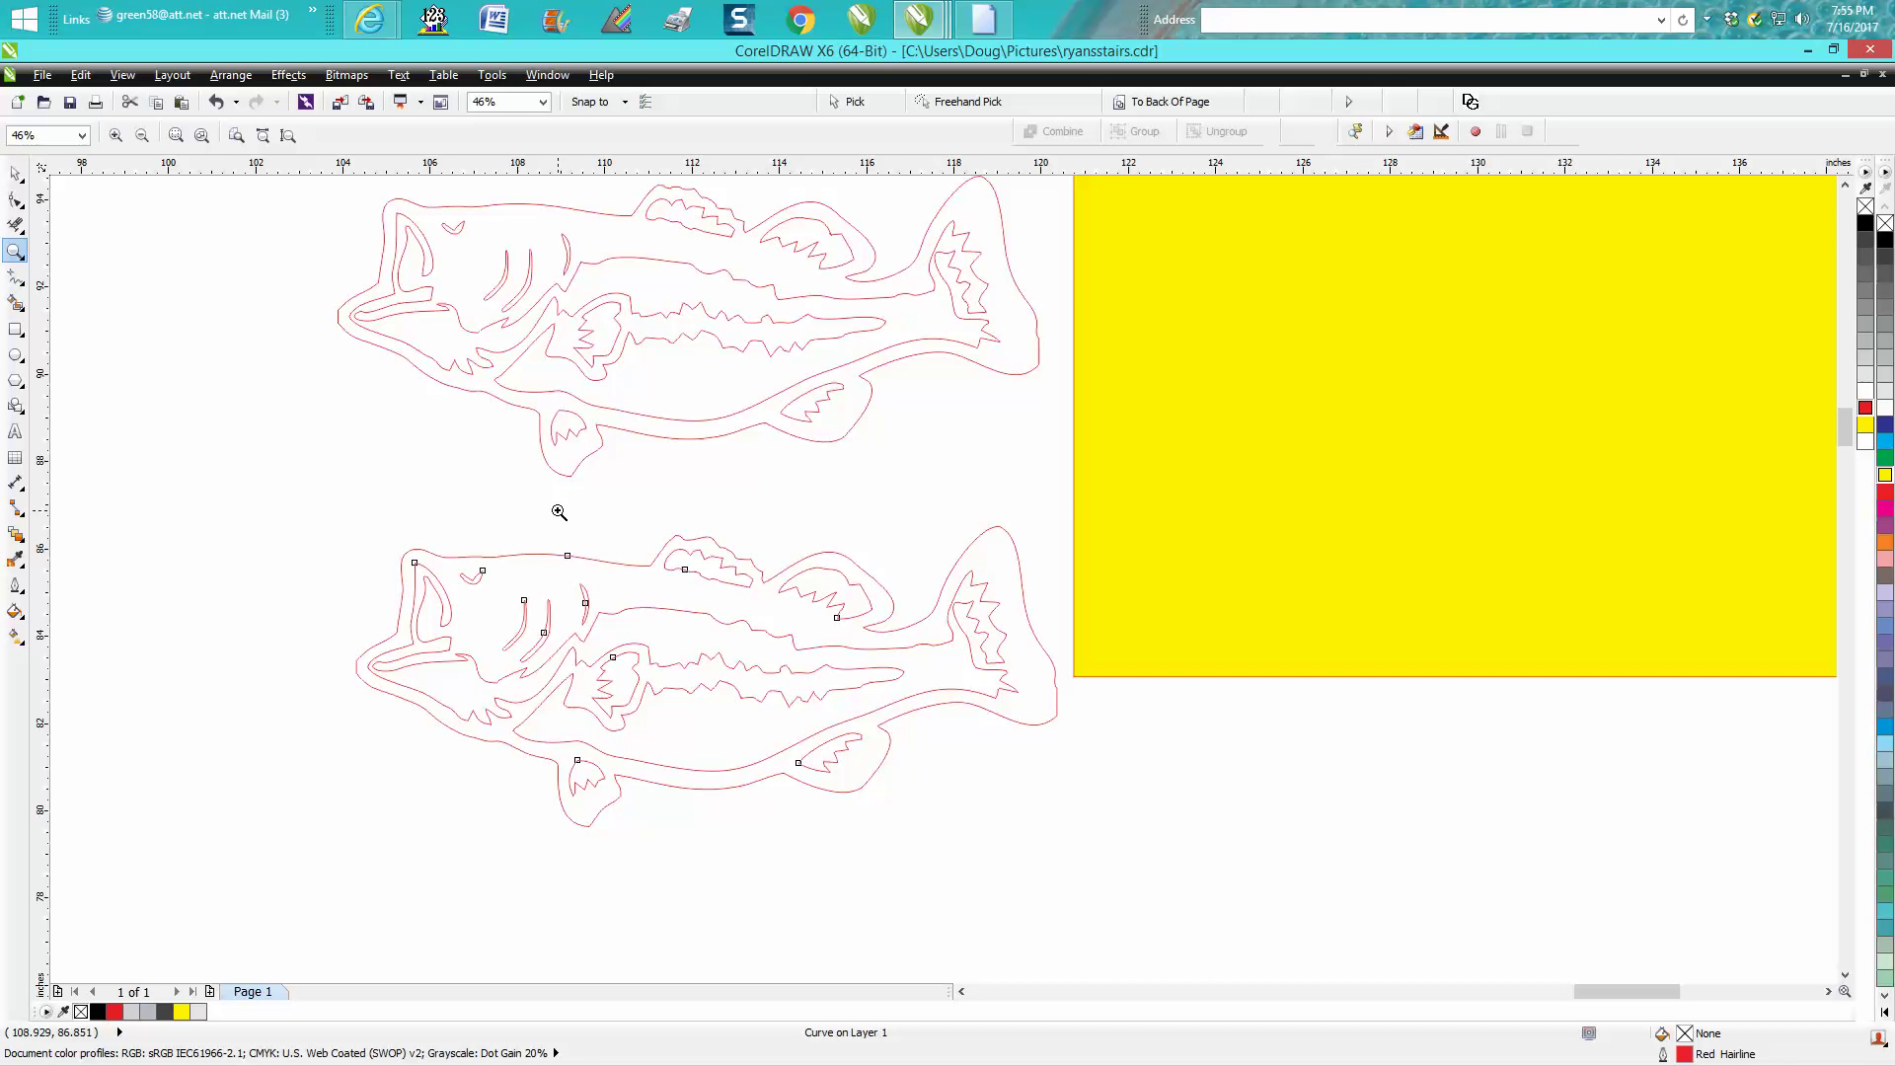
left_click(16, 173)
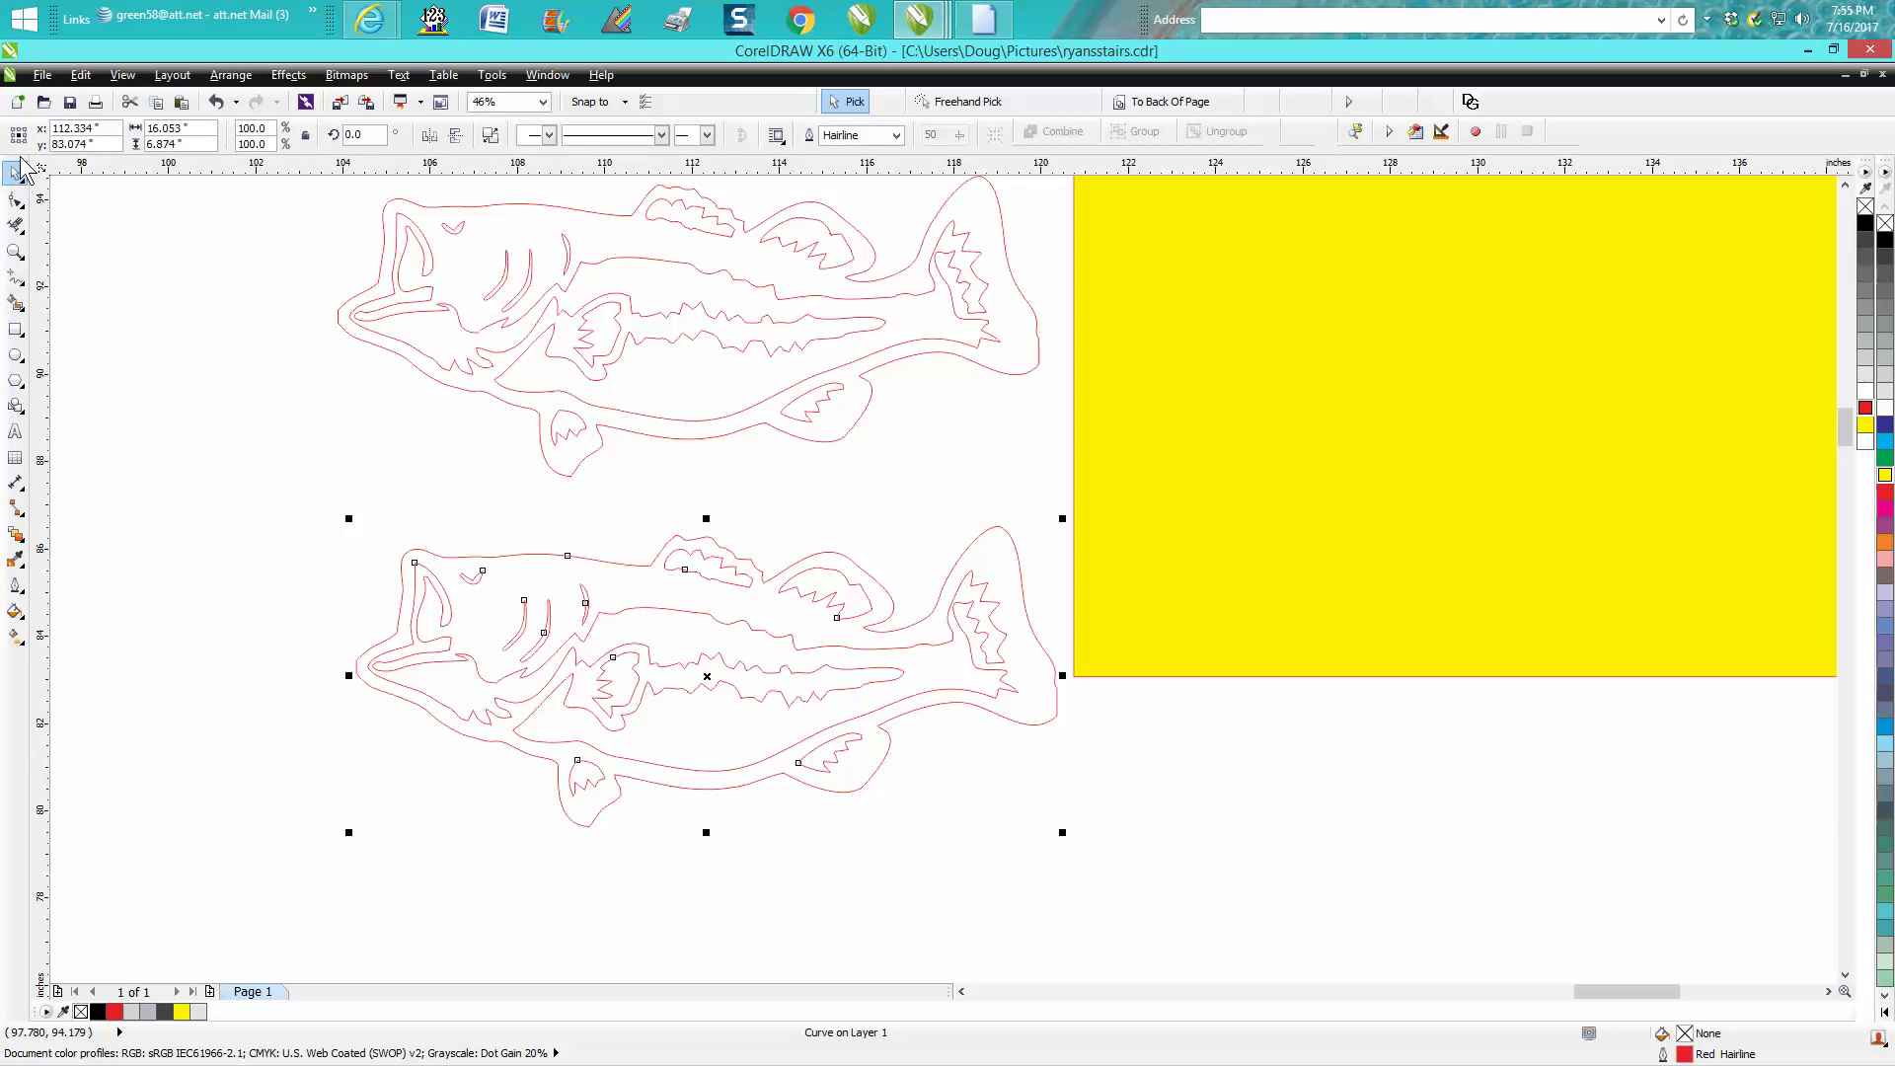
scroll(867, 508, "down", 3)
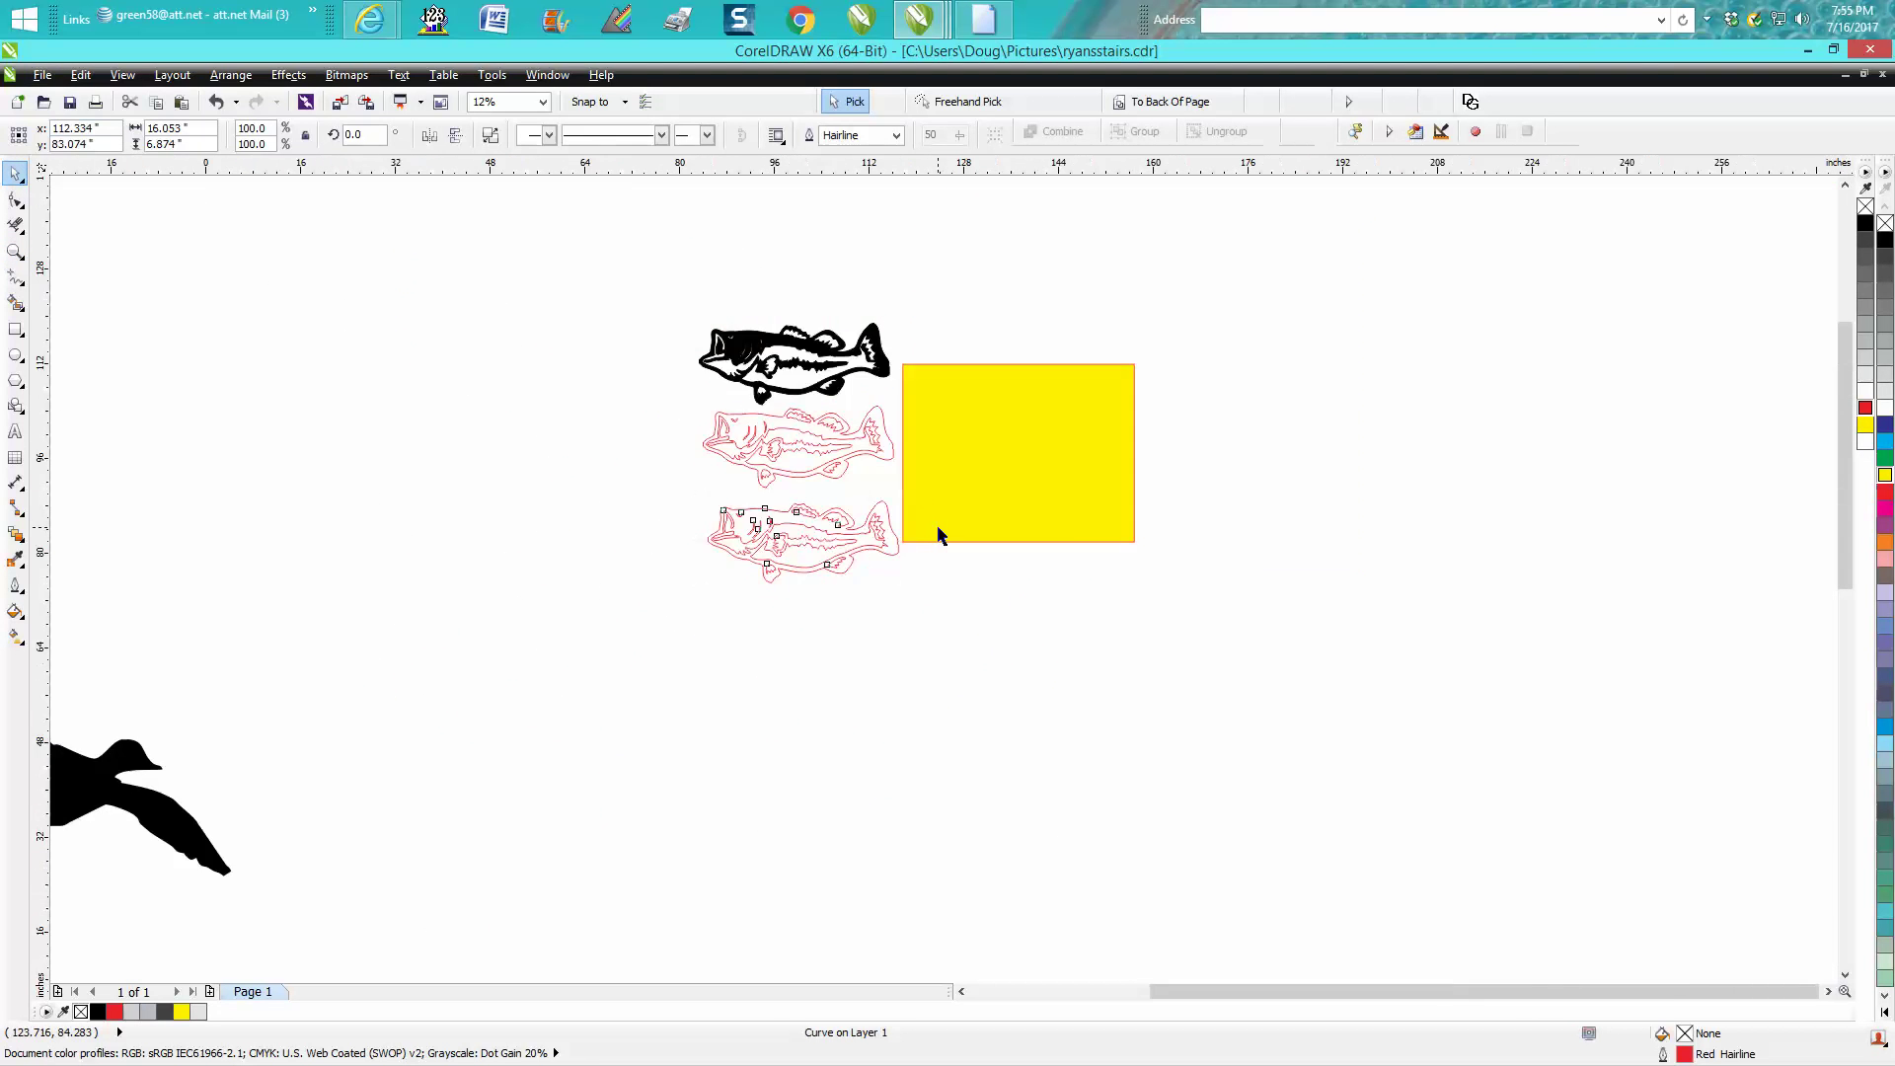
scroll(938, 534, "down", 3)
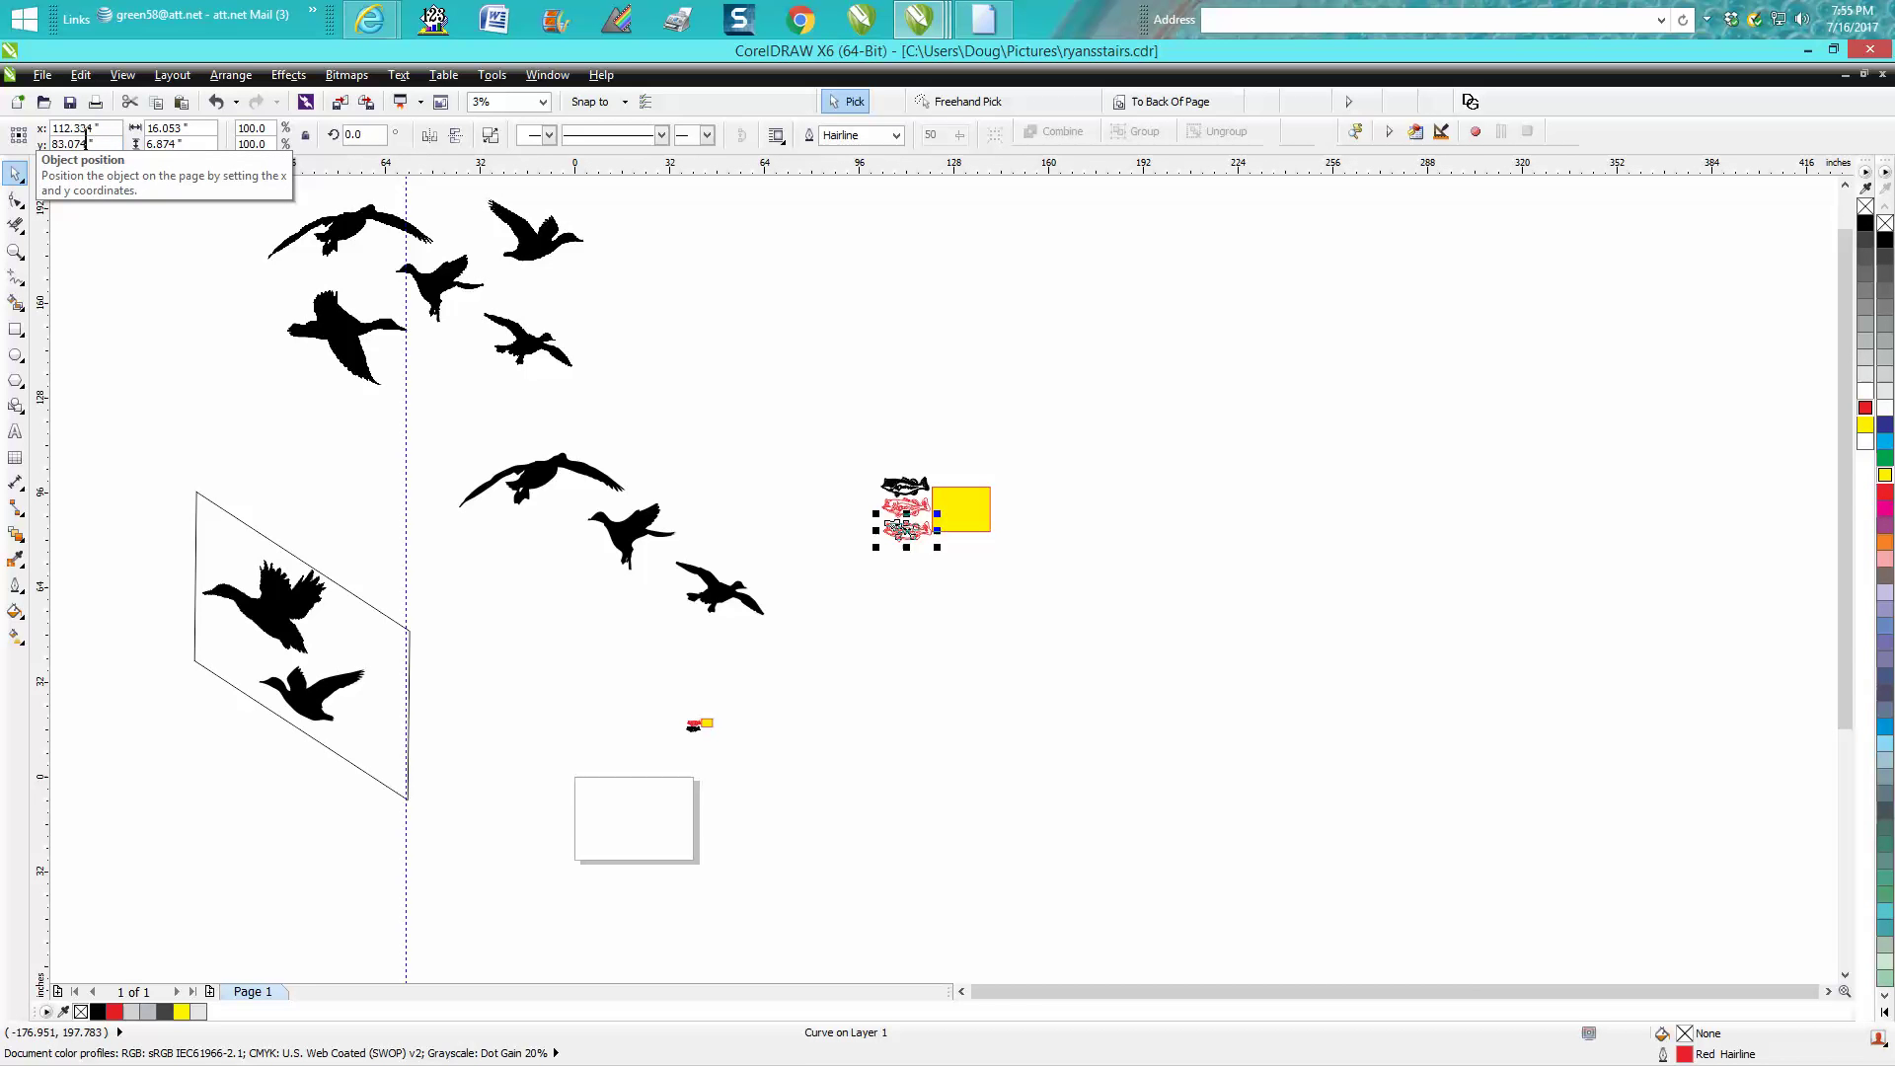
left_click(43, 75)
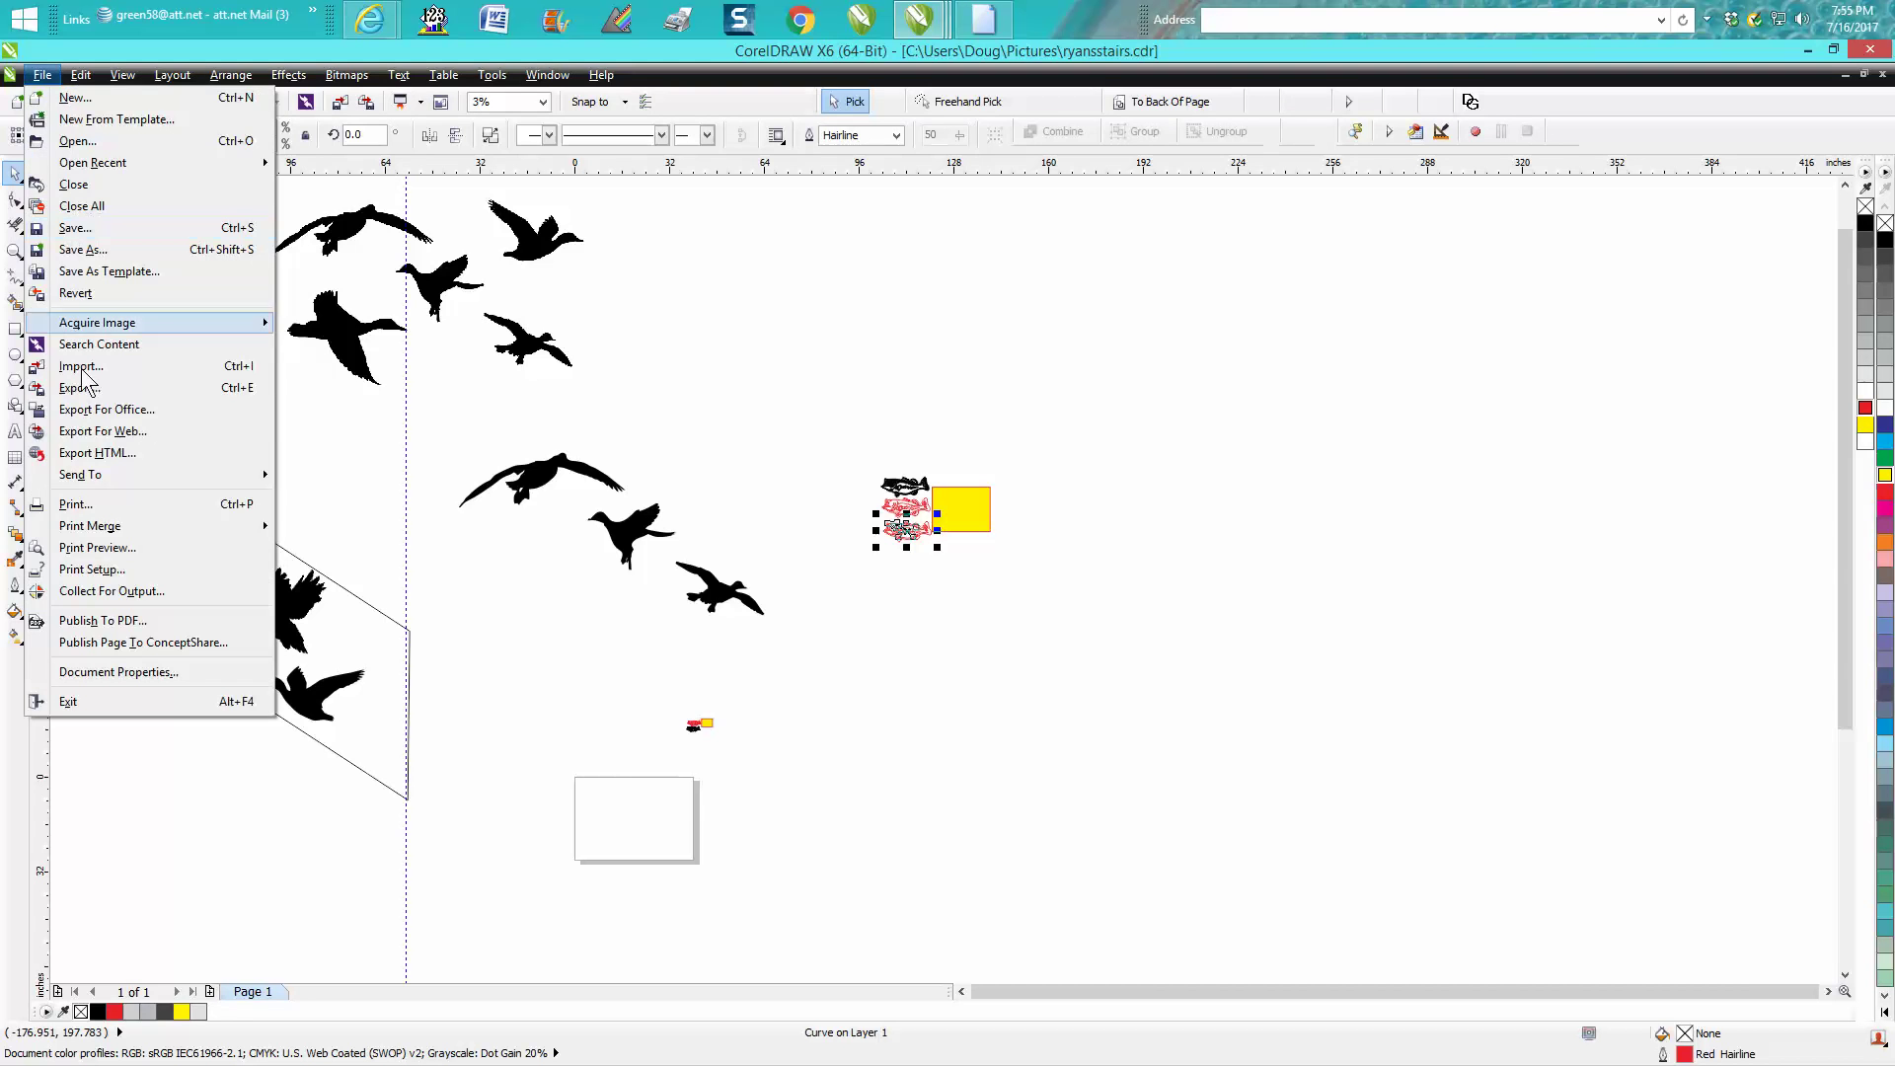
Step: Import largemouth_bass436~_ss.gif and place it on the page beside the finished bass outlines
left_click(297, 571)
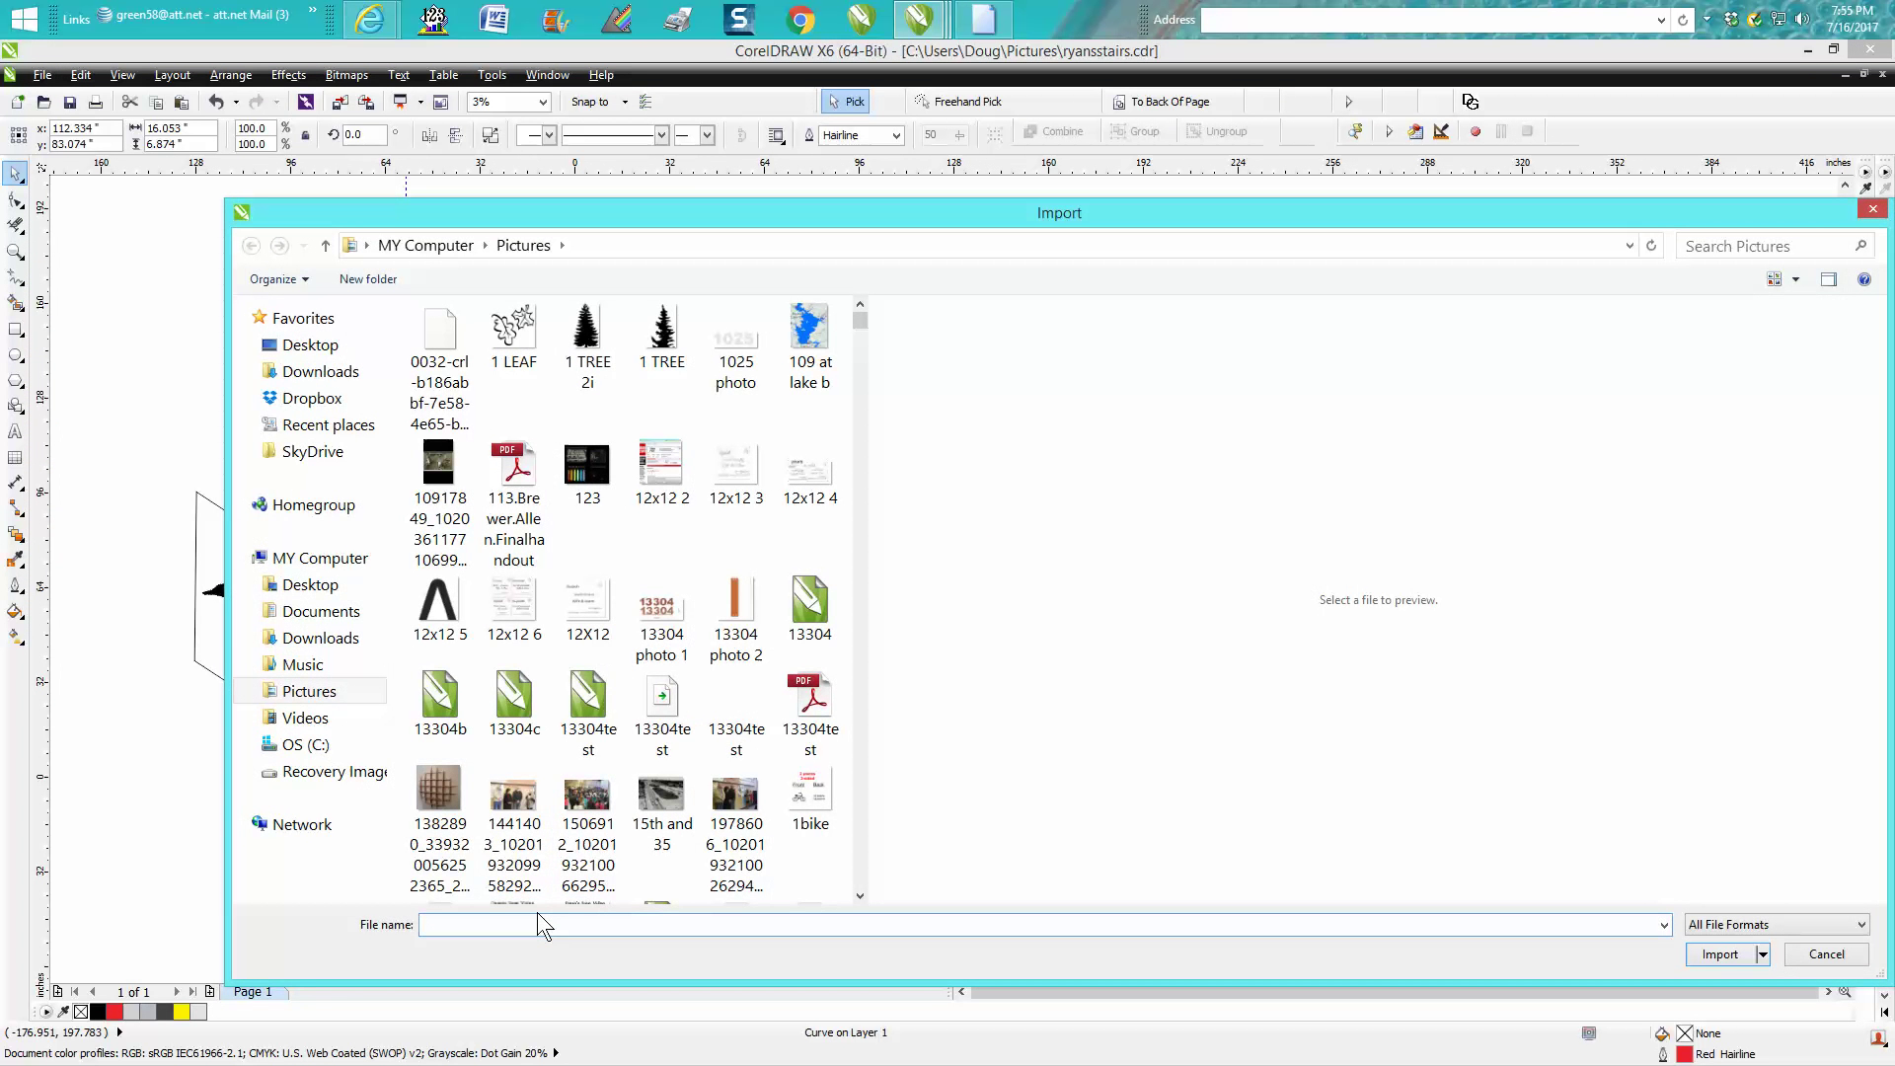
type("lar")
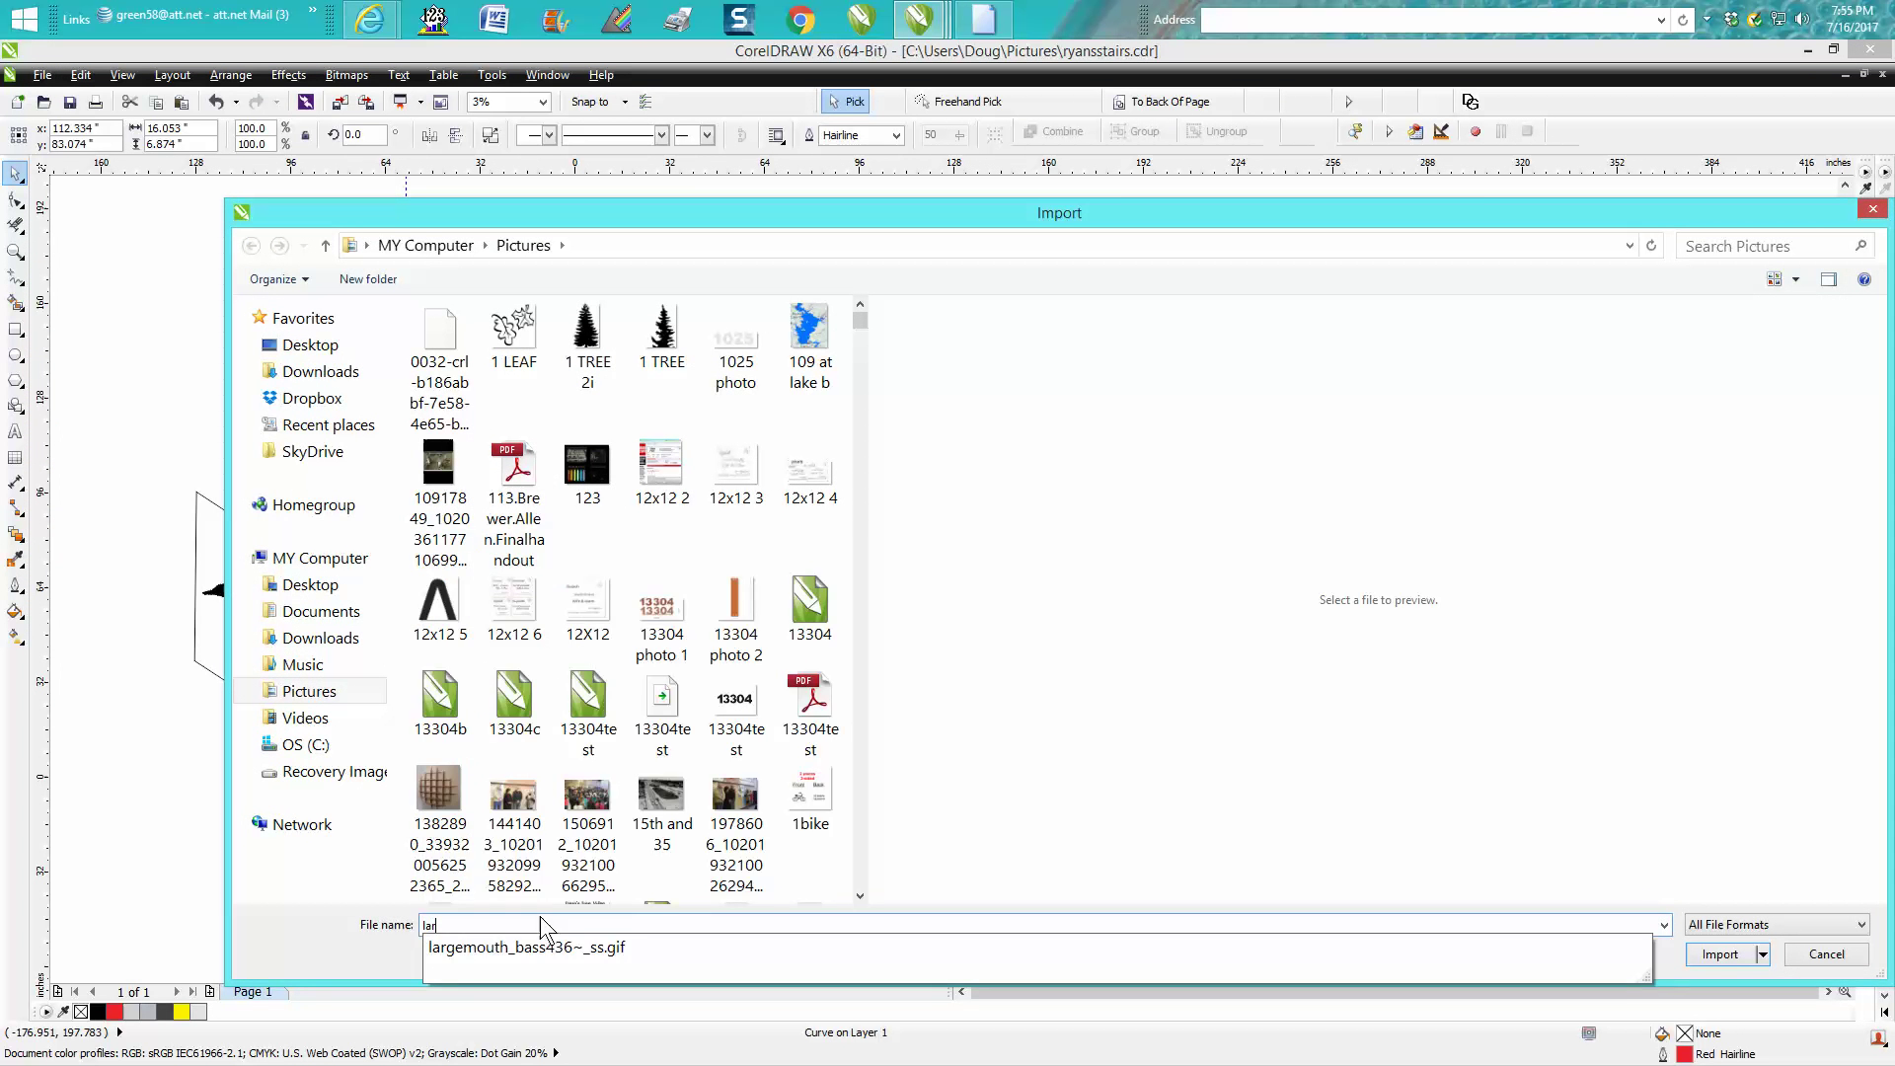
left_click(572, 951)
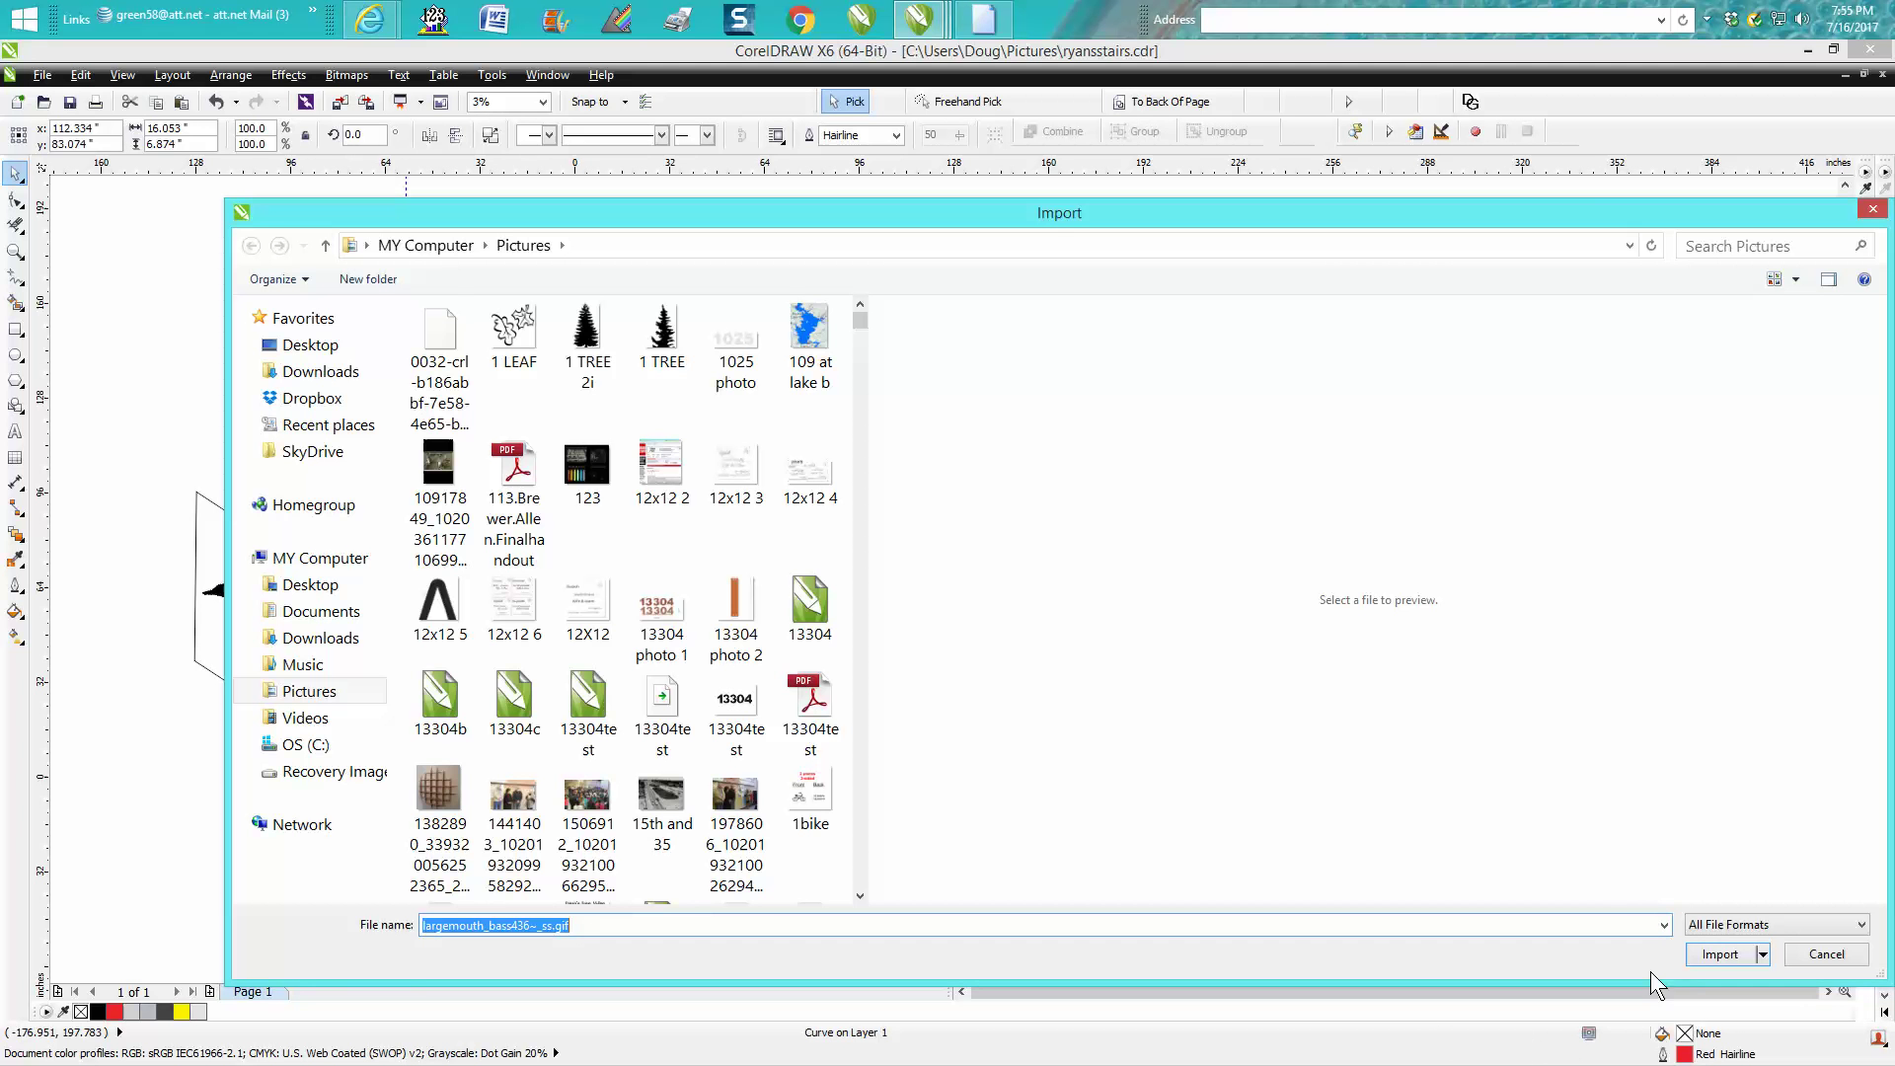
left_click(1711, 946)
left_click(863, 571)
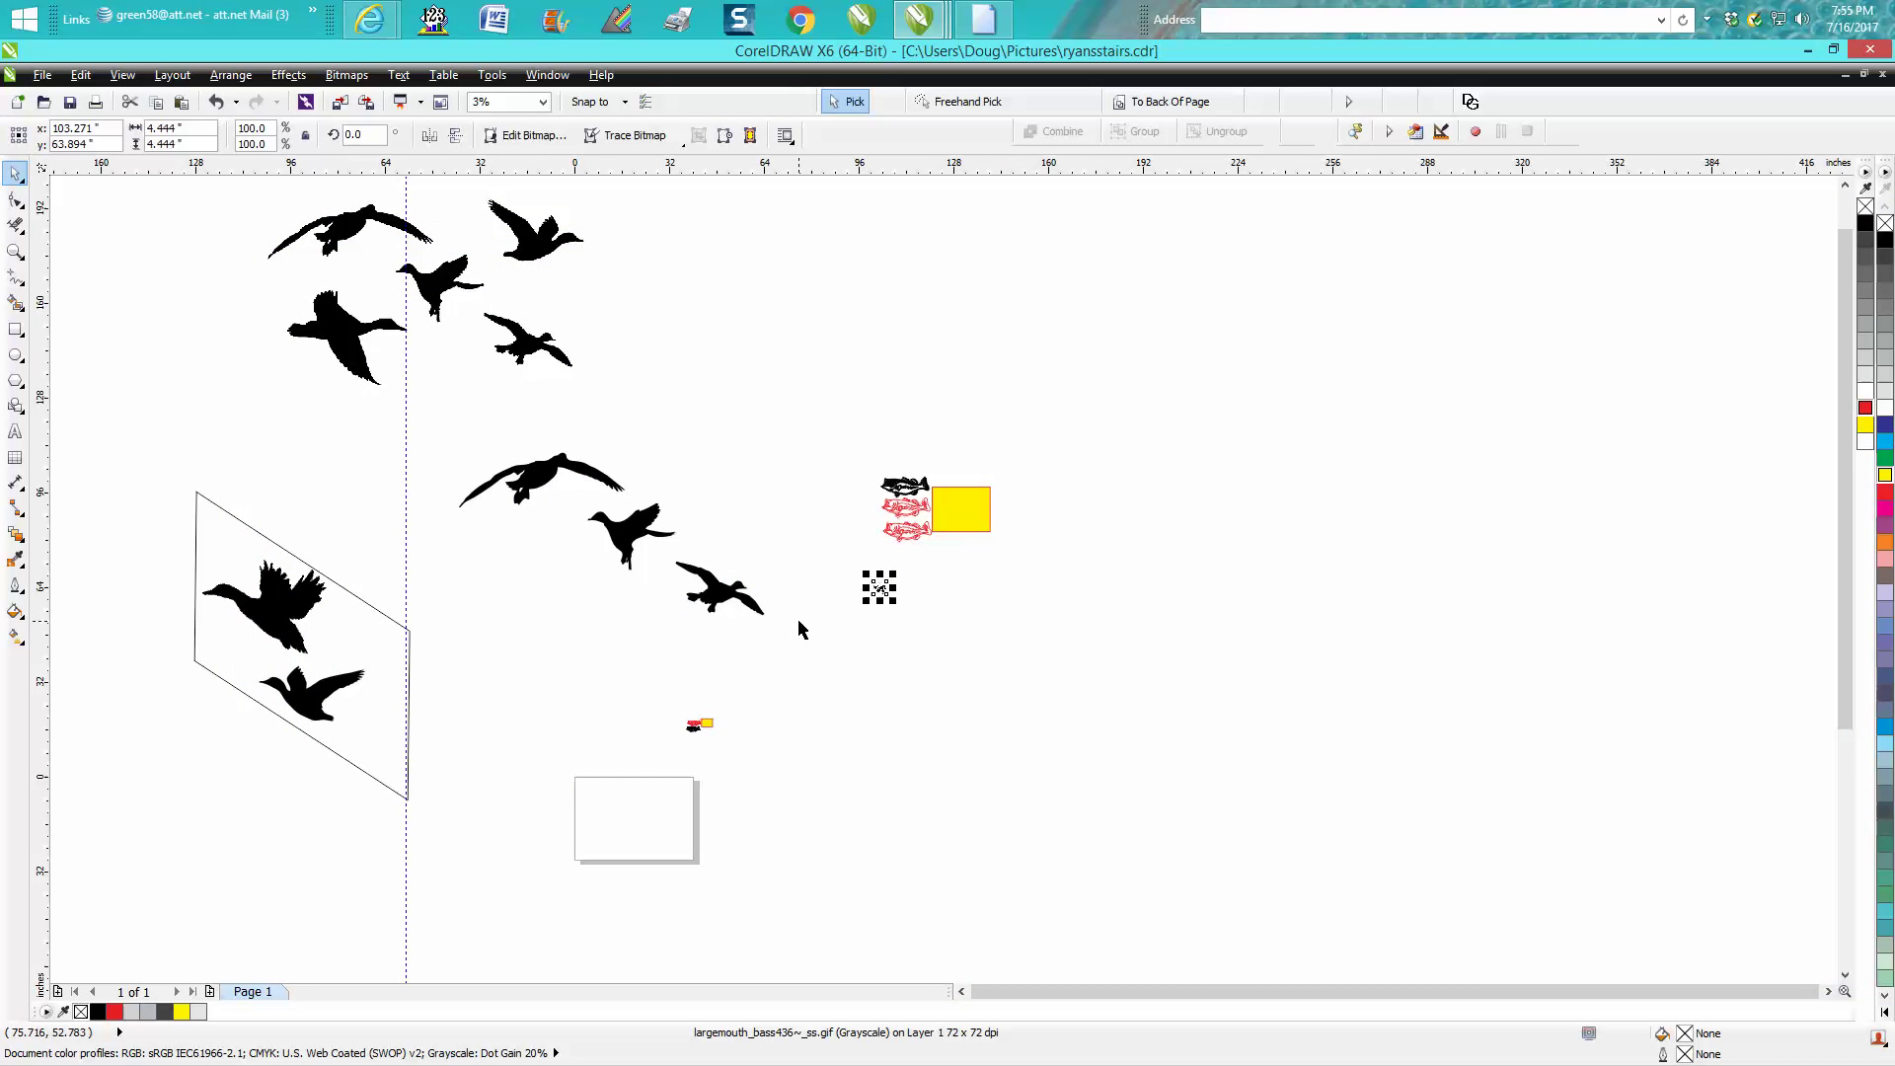
left_click_drag(894, 603, 1599, 950)
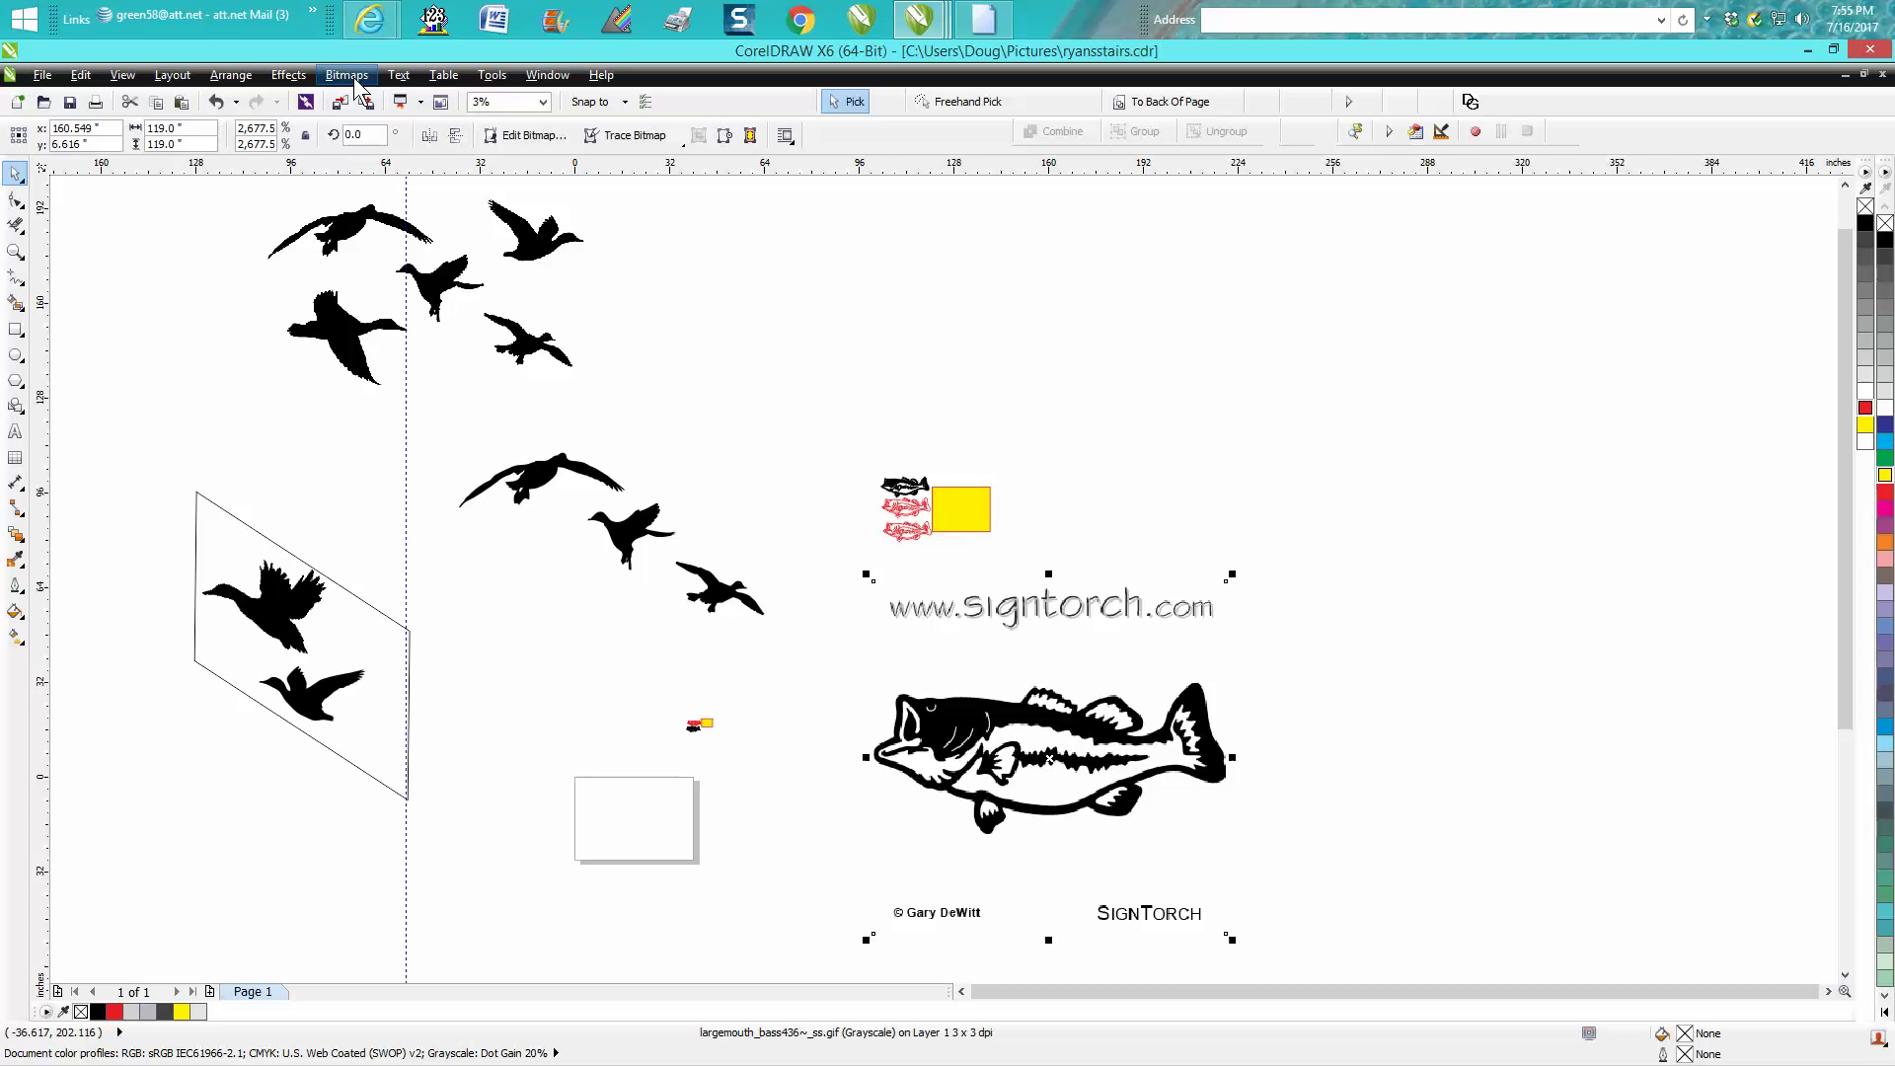
left_click(216, 102)
left_click(16, 250)
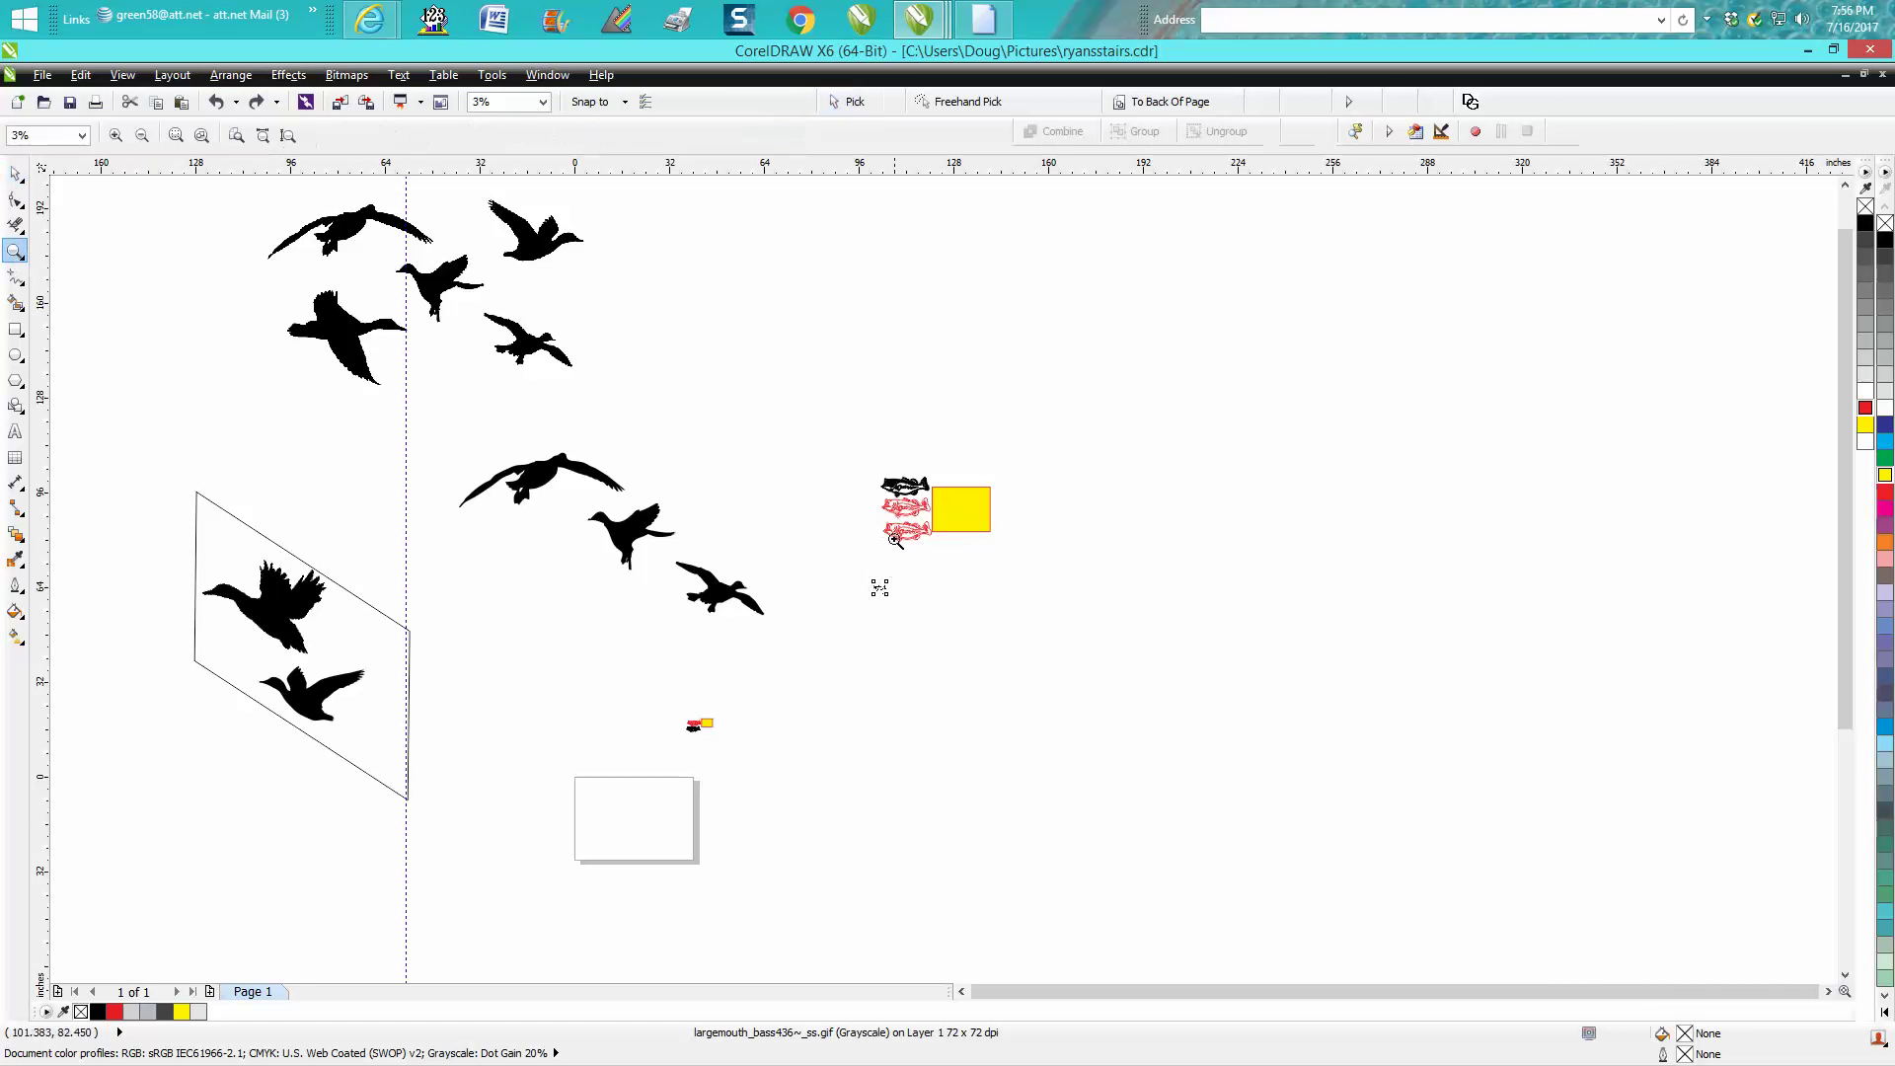
left_click_drag(857, 573, 915, 618)
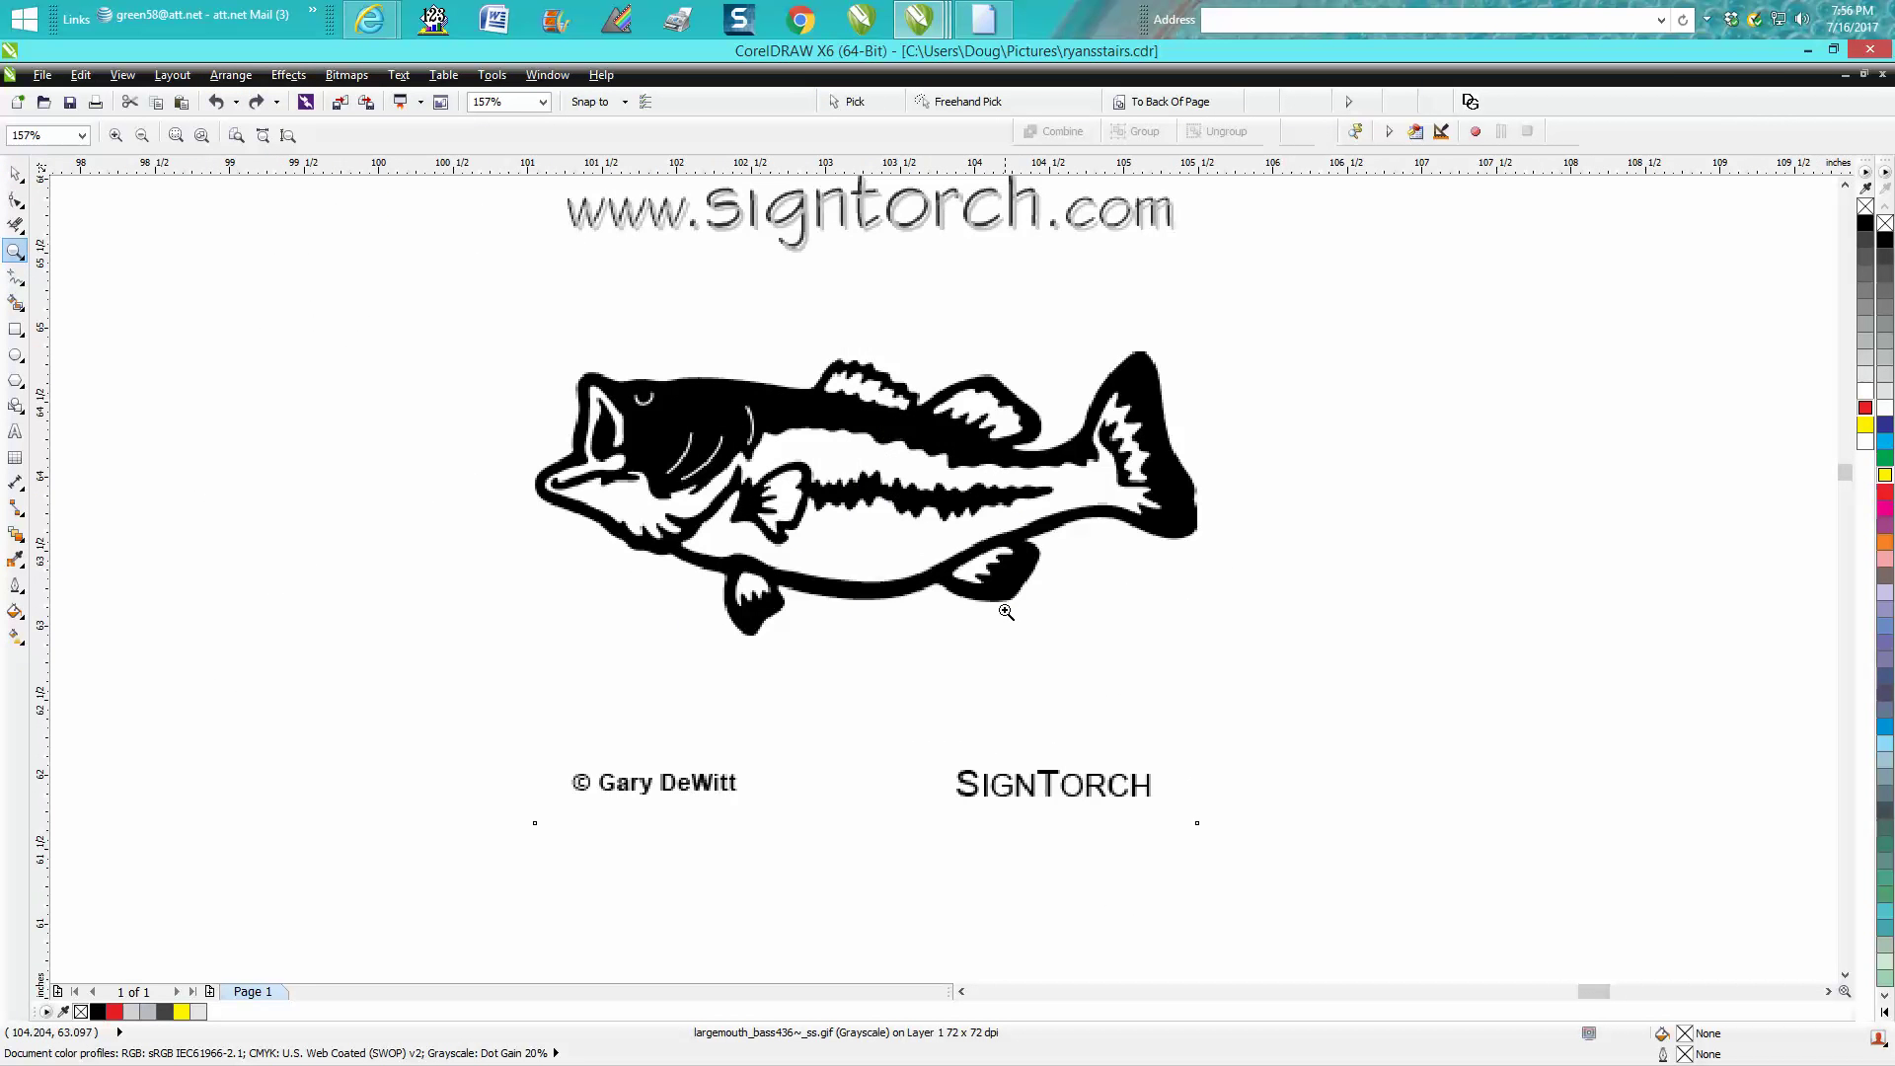
scroll(1006, 612, "down", 10)
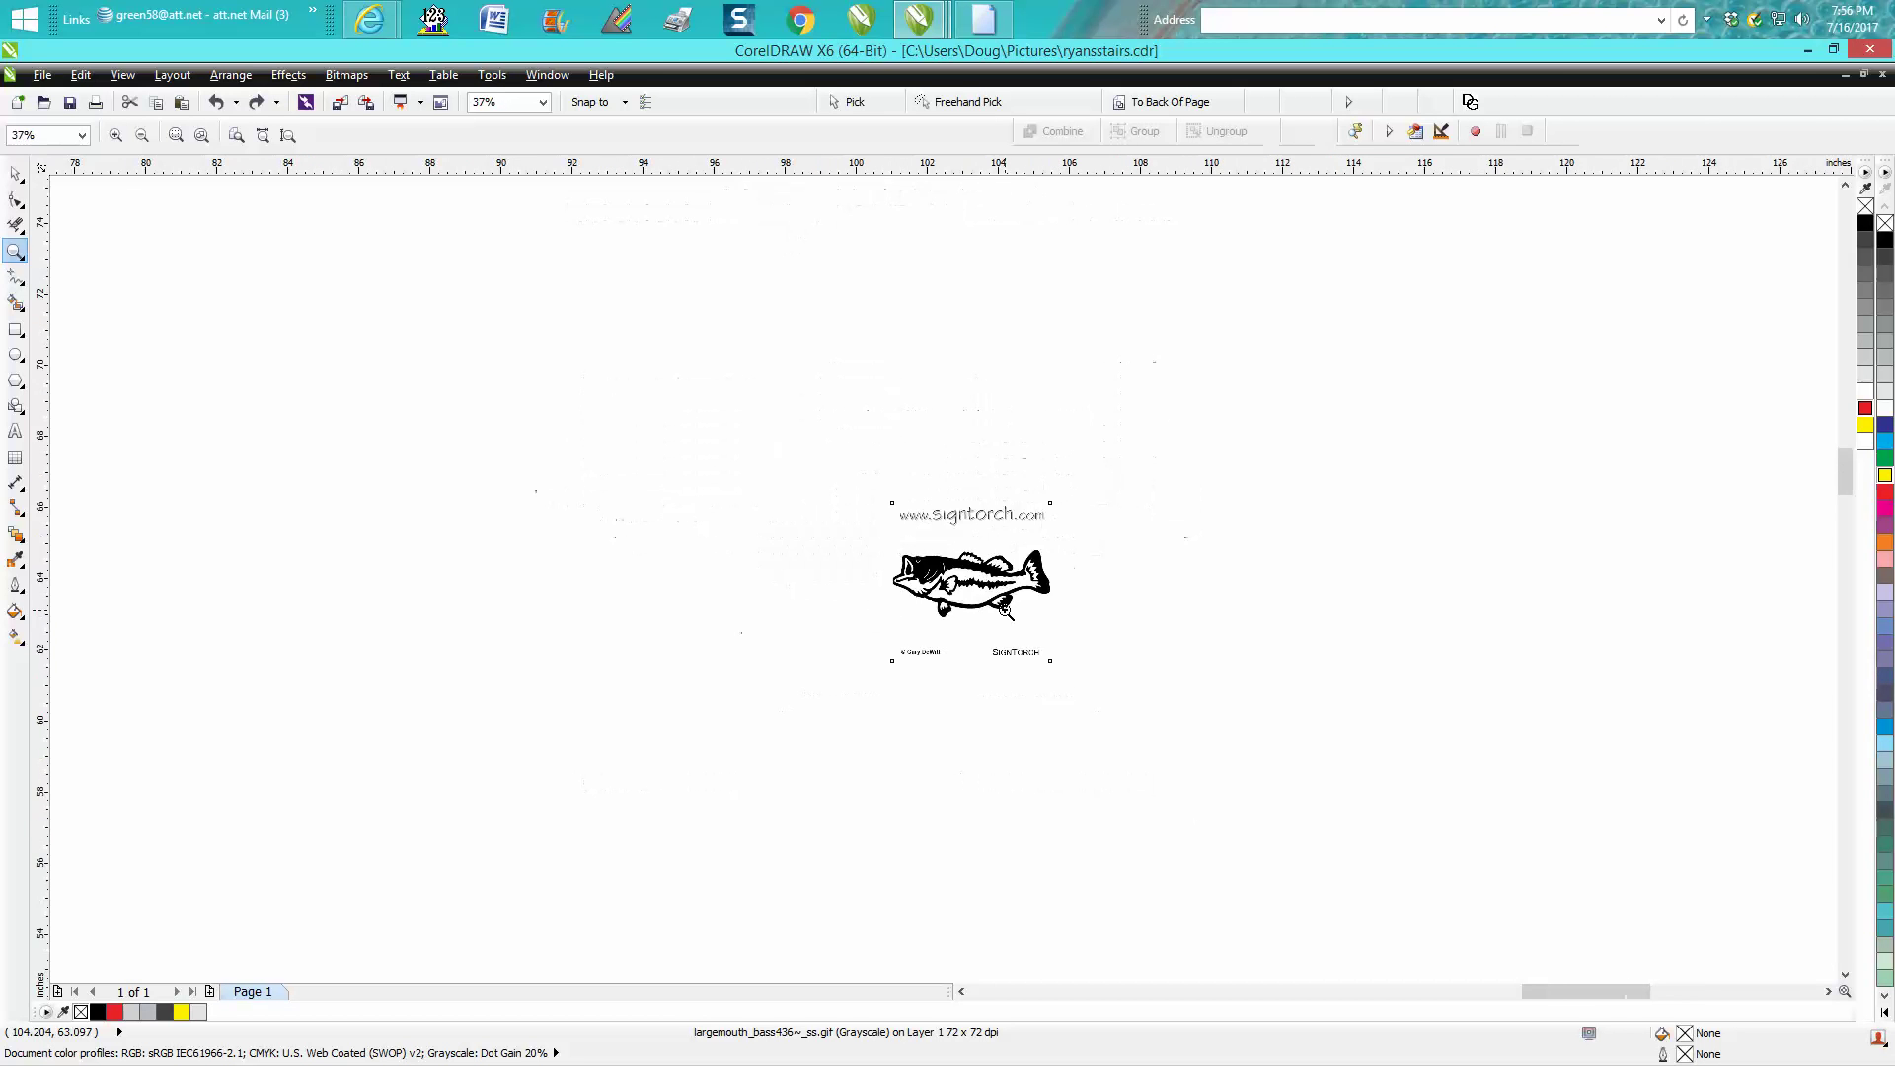